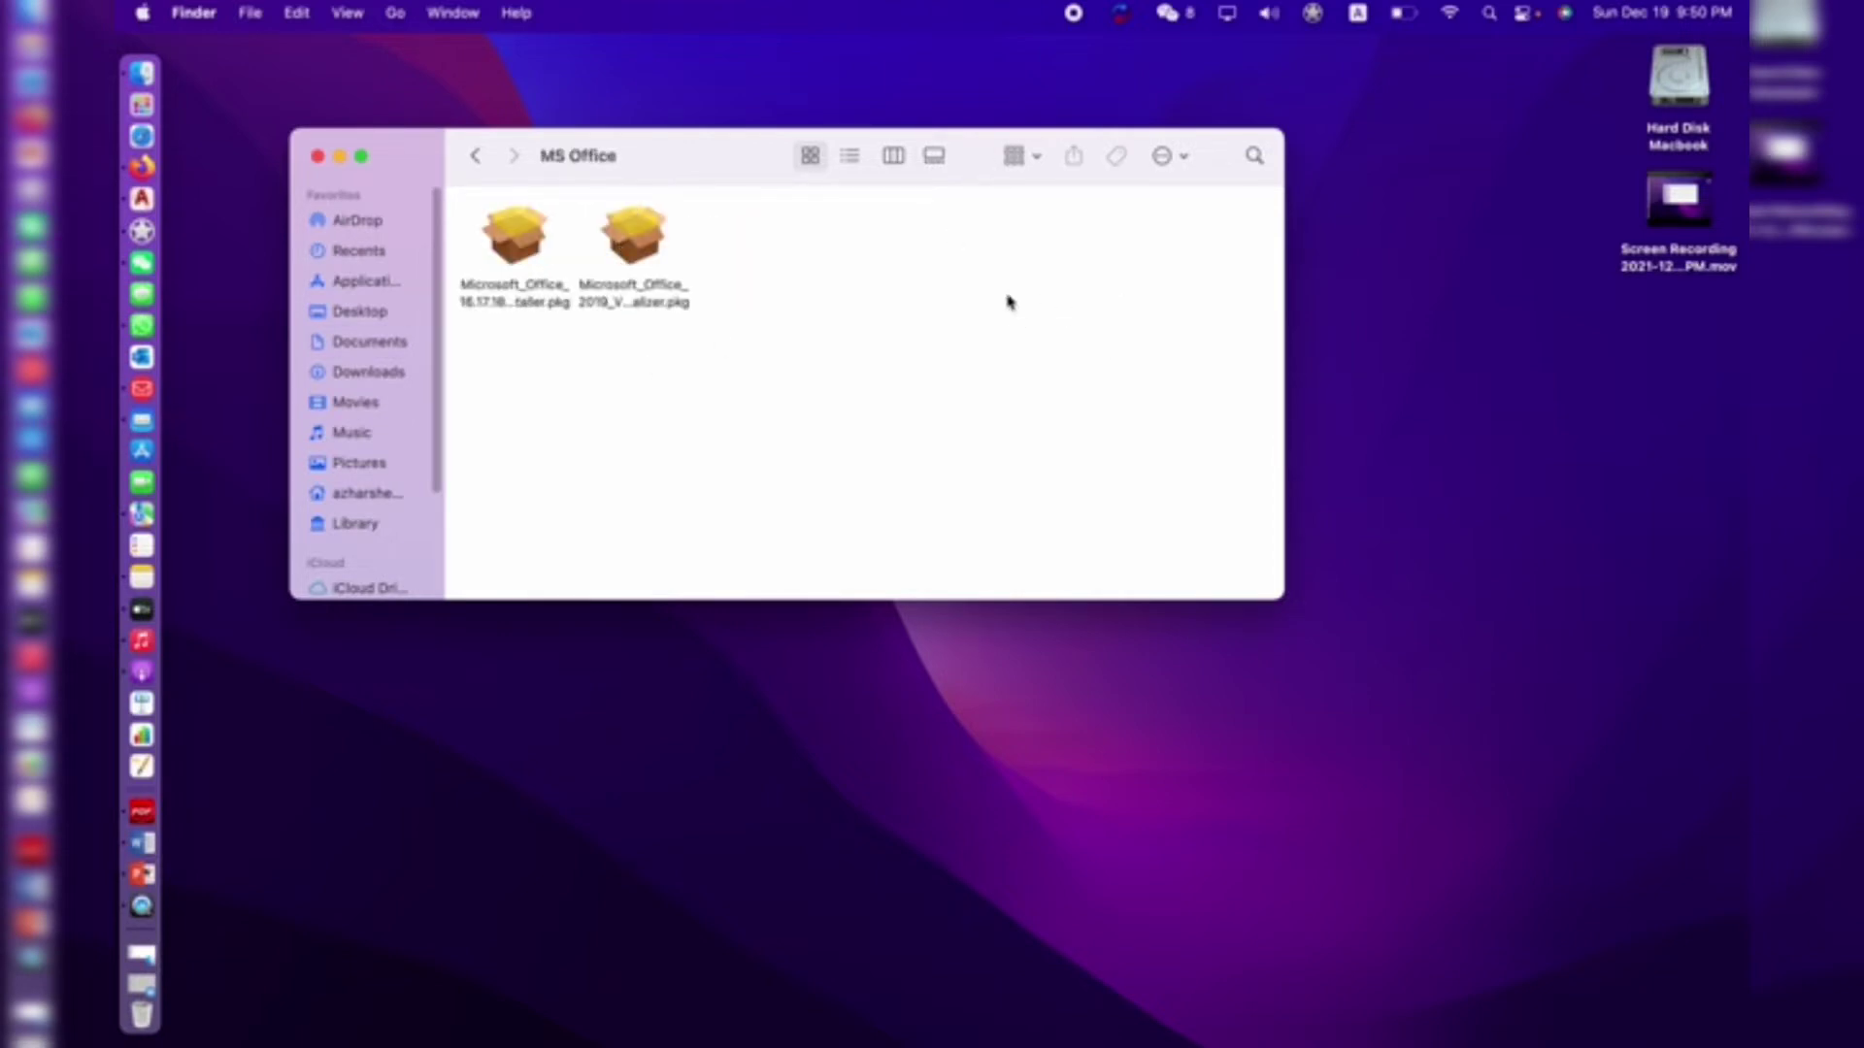
Maximize the MS Office Finder window and launch the first Office installer package
left_click(361, 157)
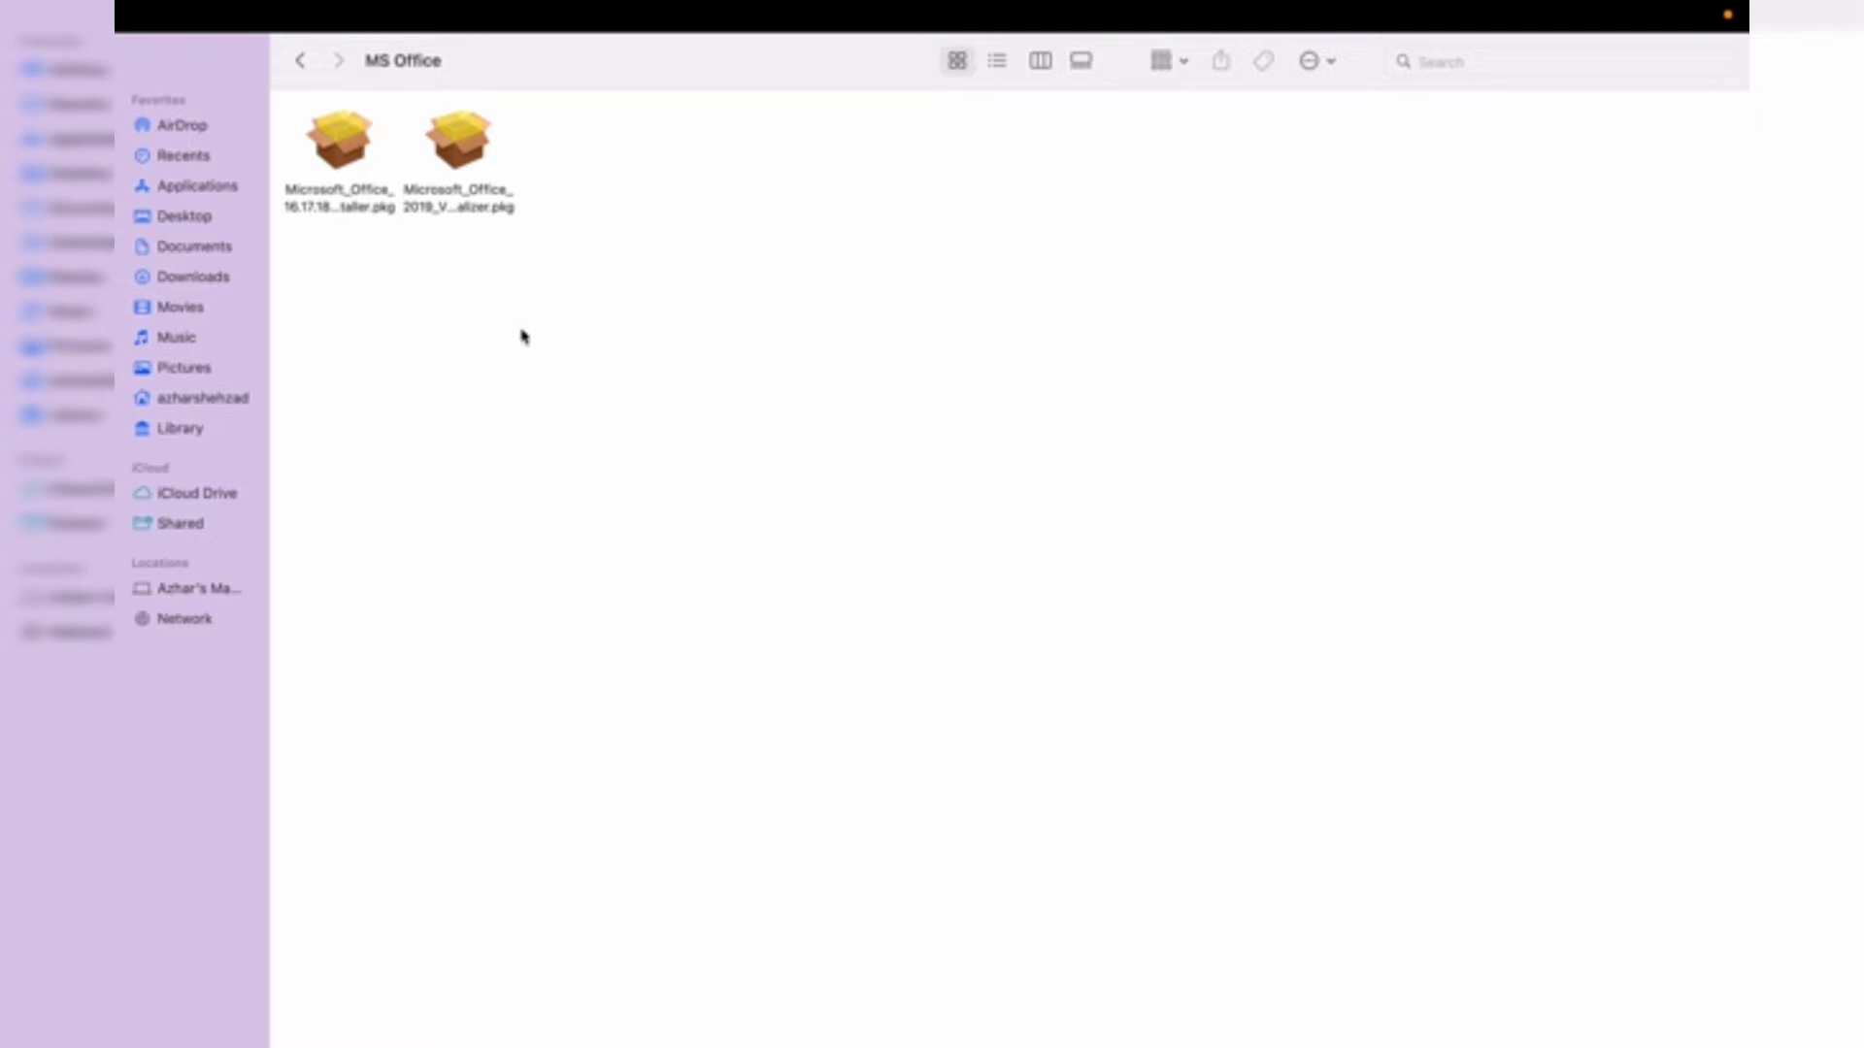
left_click(420, 330)
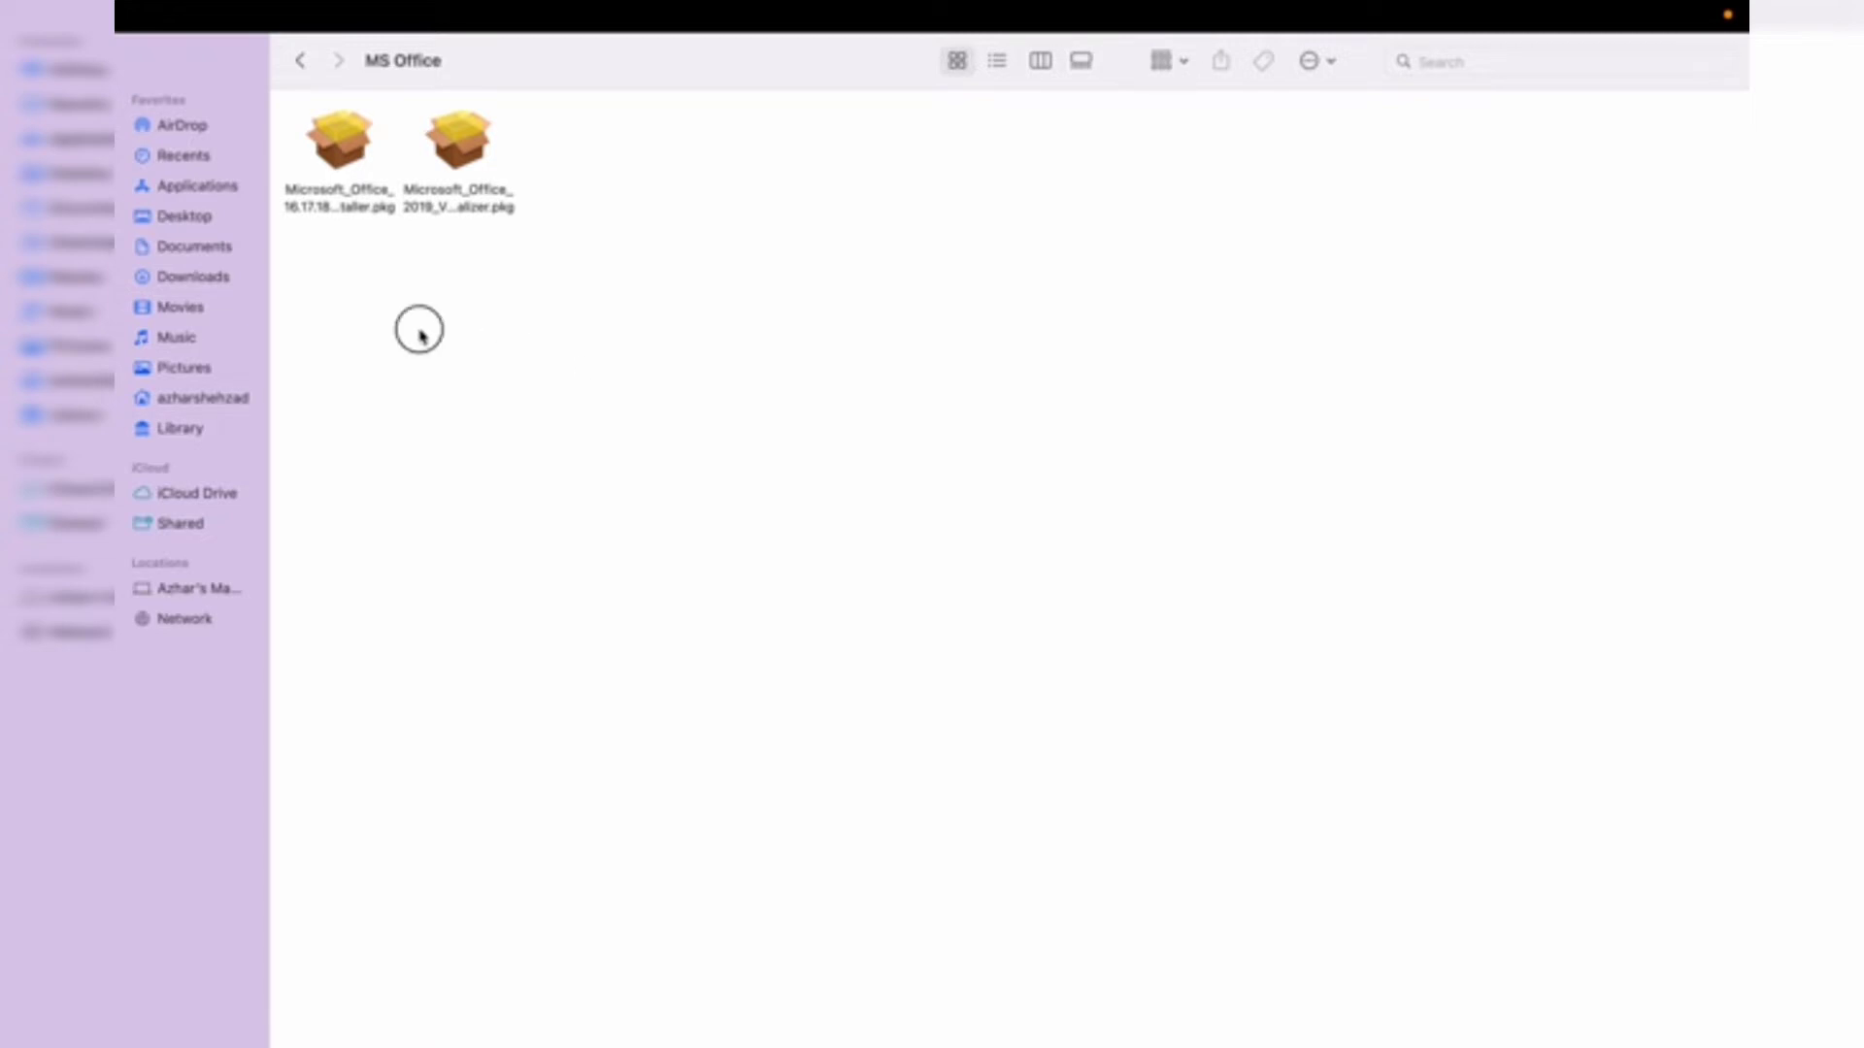
left_click(340, 146)
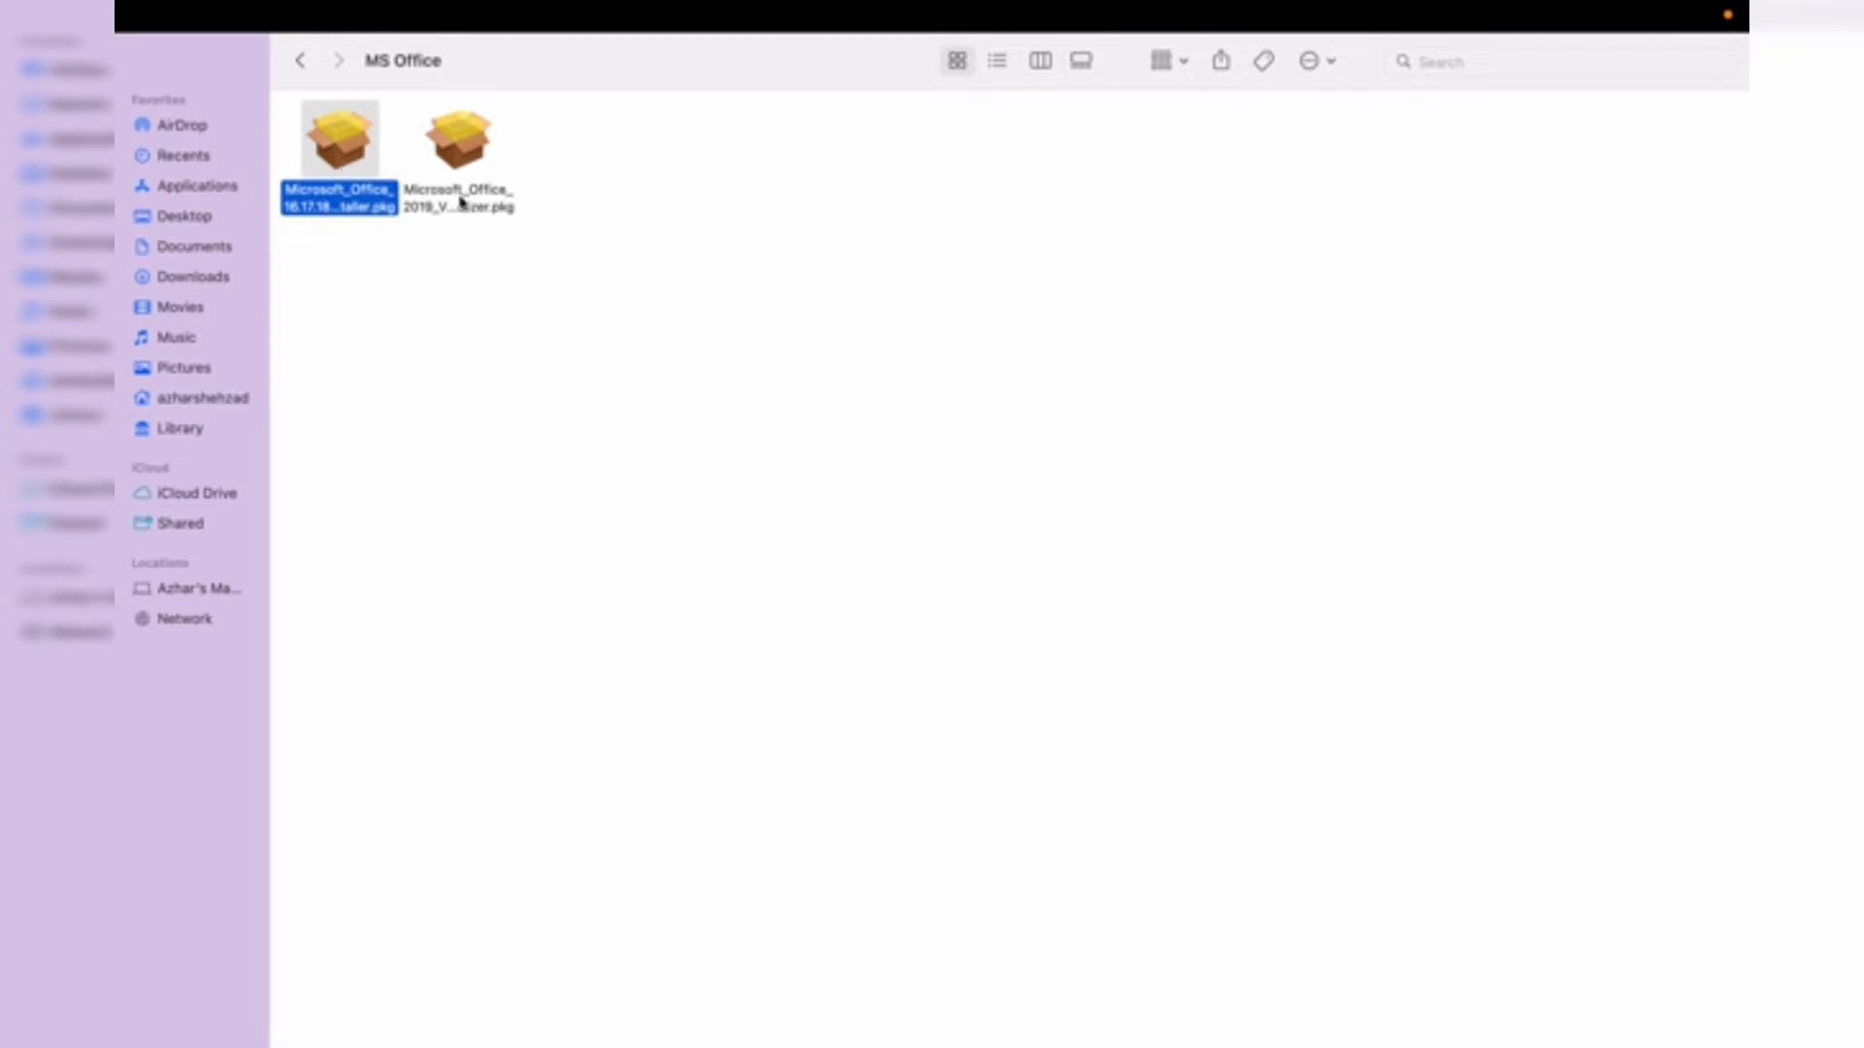
left_click(449, 146)
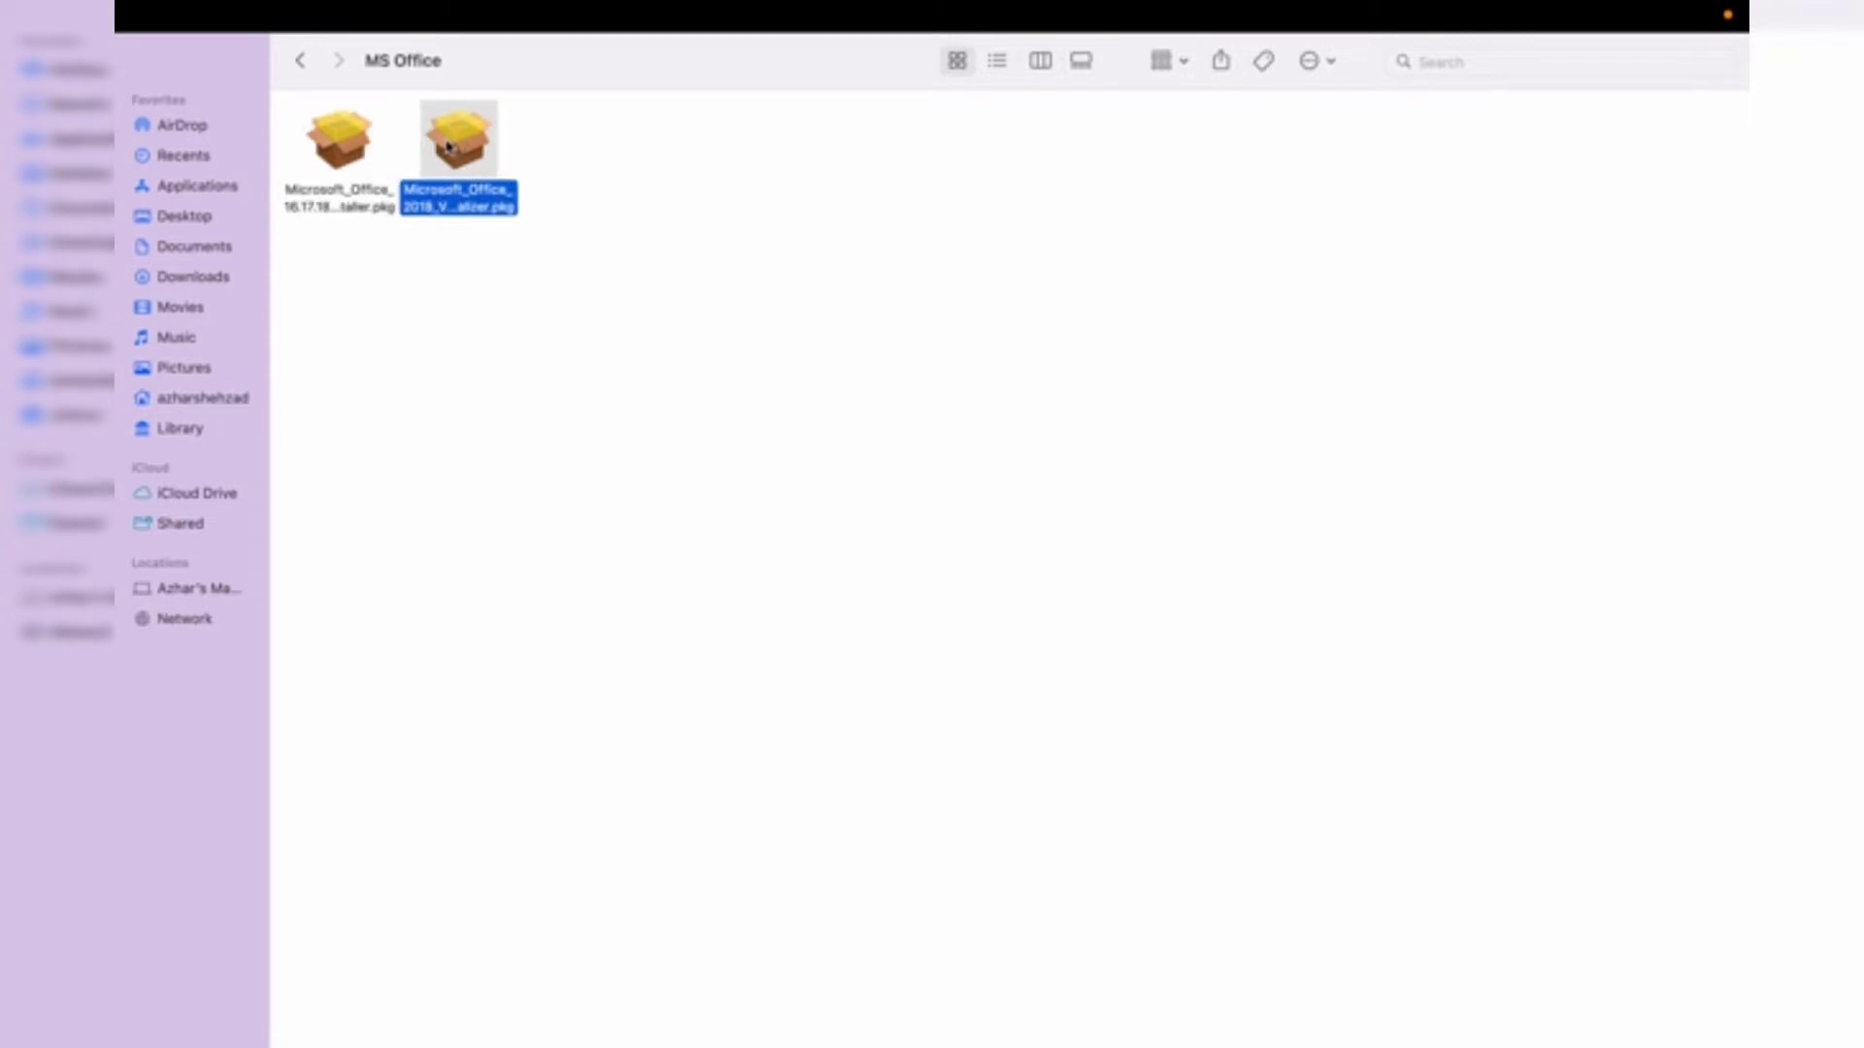
left_click(348, 135)
double_click(349, 158)
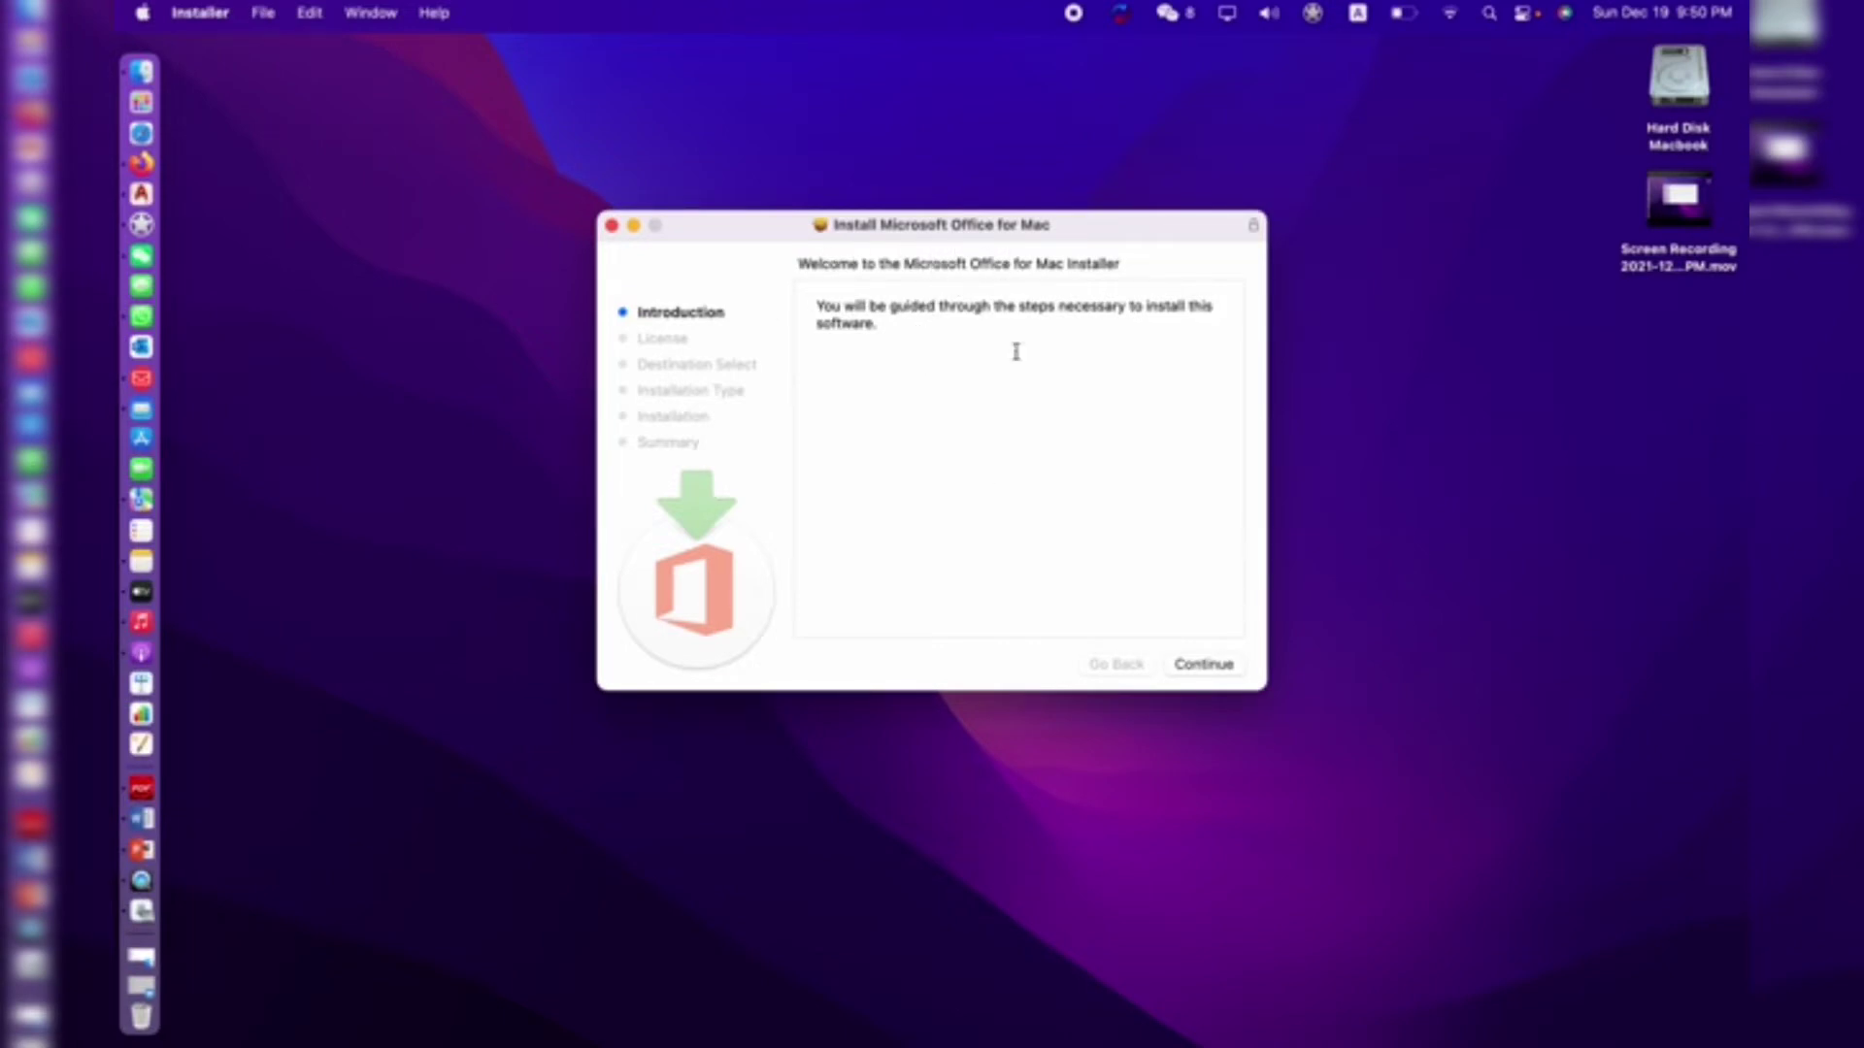
Accept the Office license agreement and start the standard install on Hard Disk Macbook
left_click(1197, 668)
left_click(1196, 668)
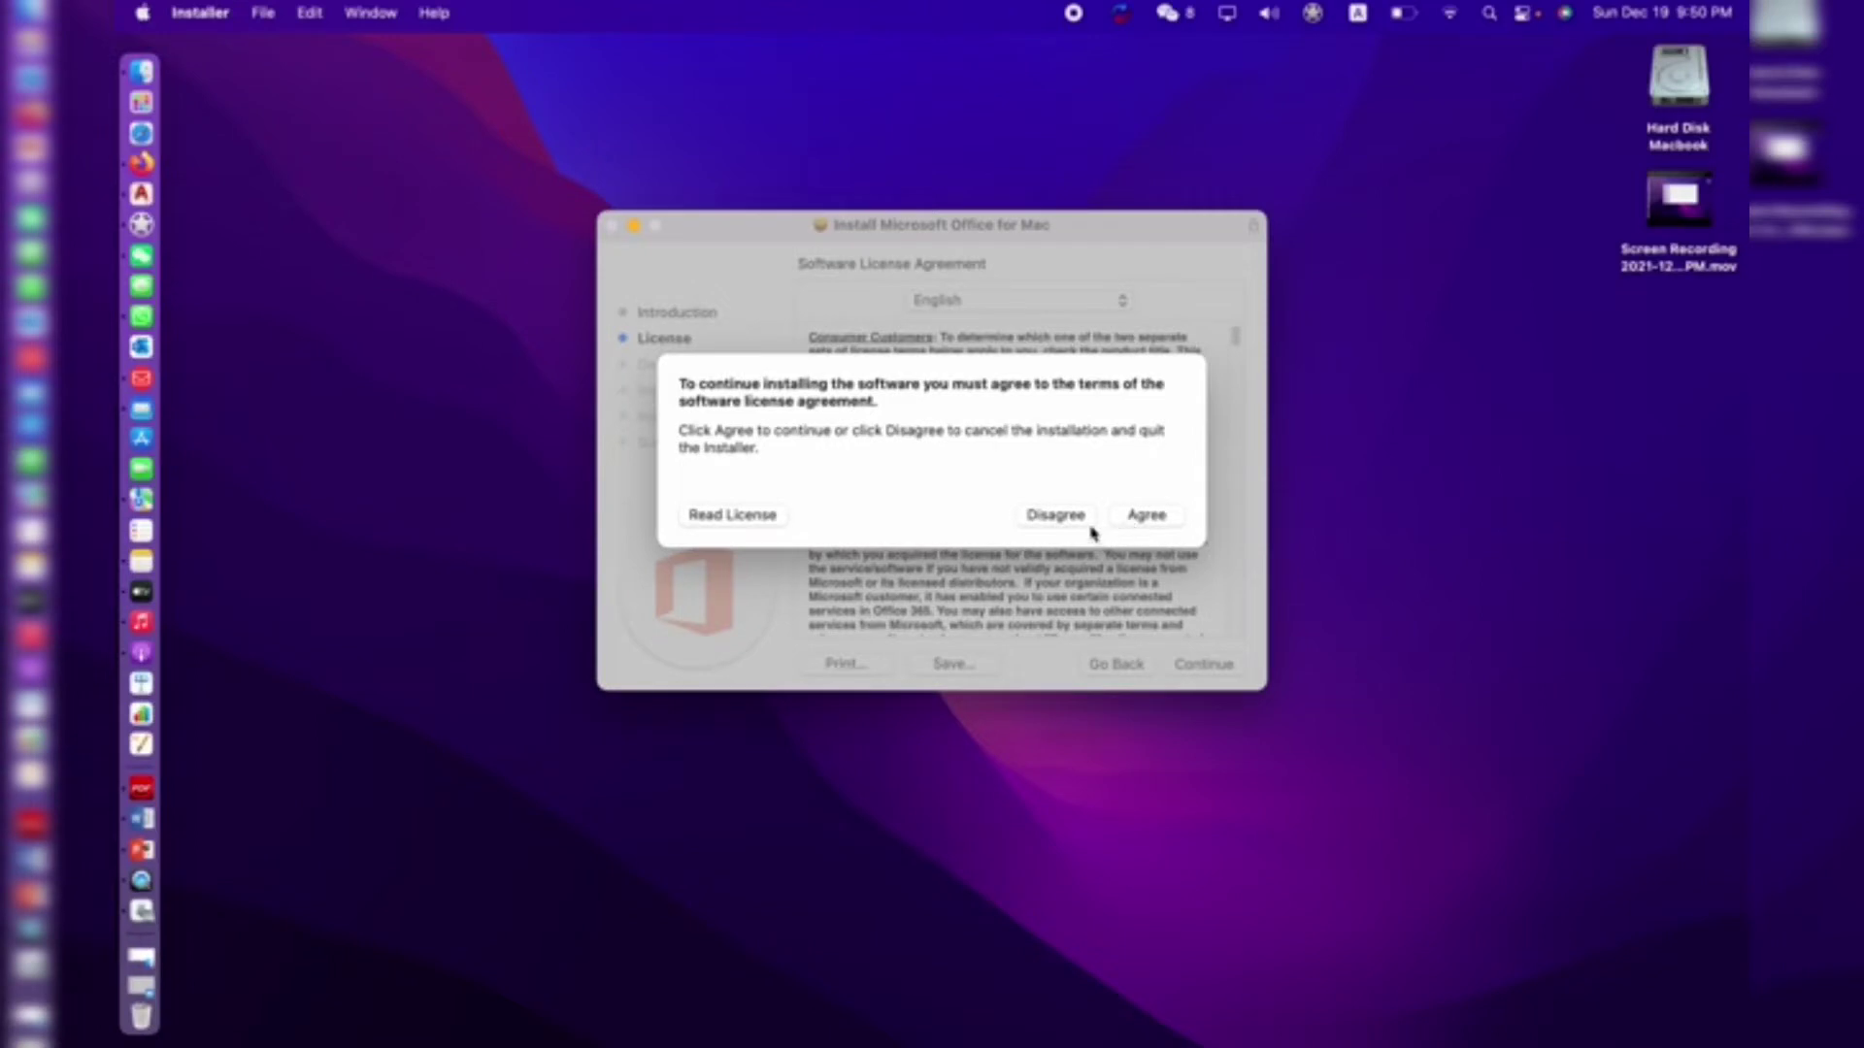
left_click(1142, 515)
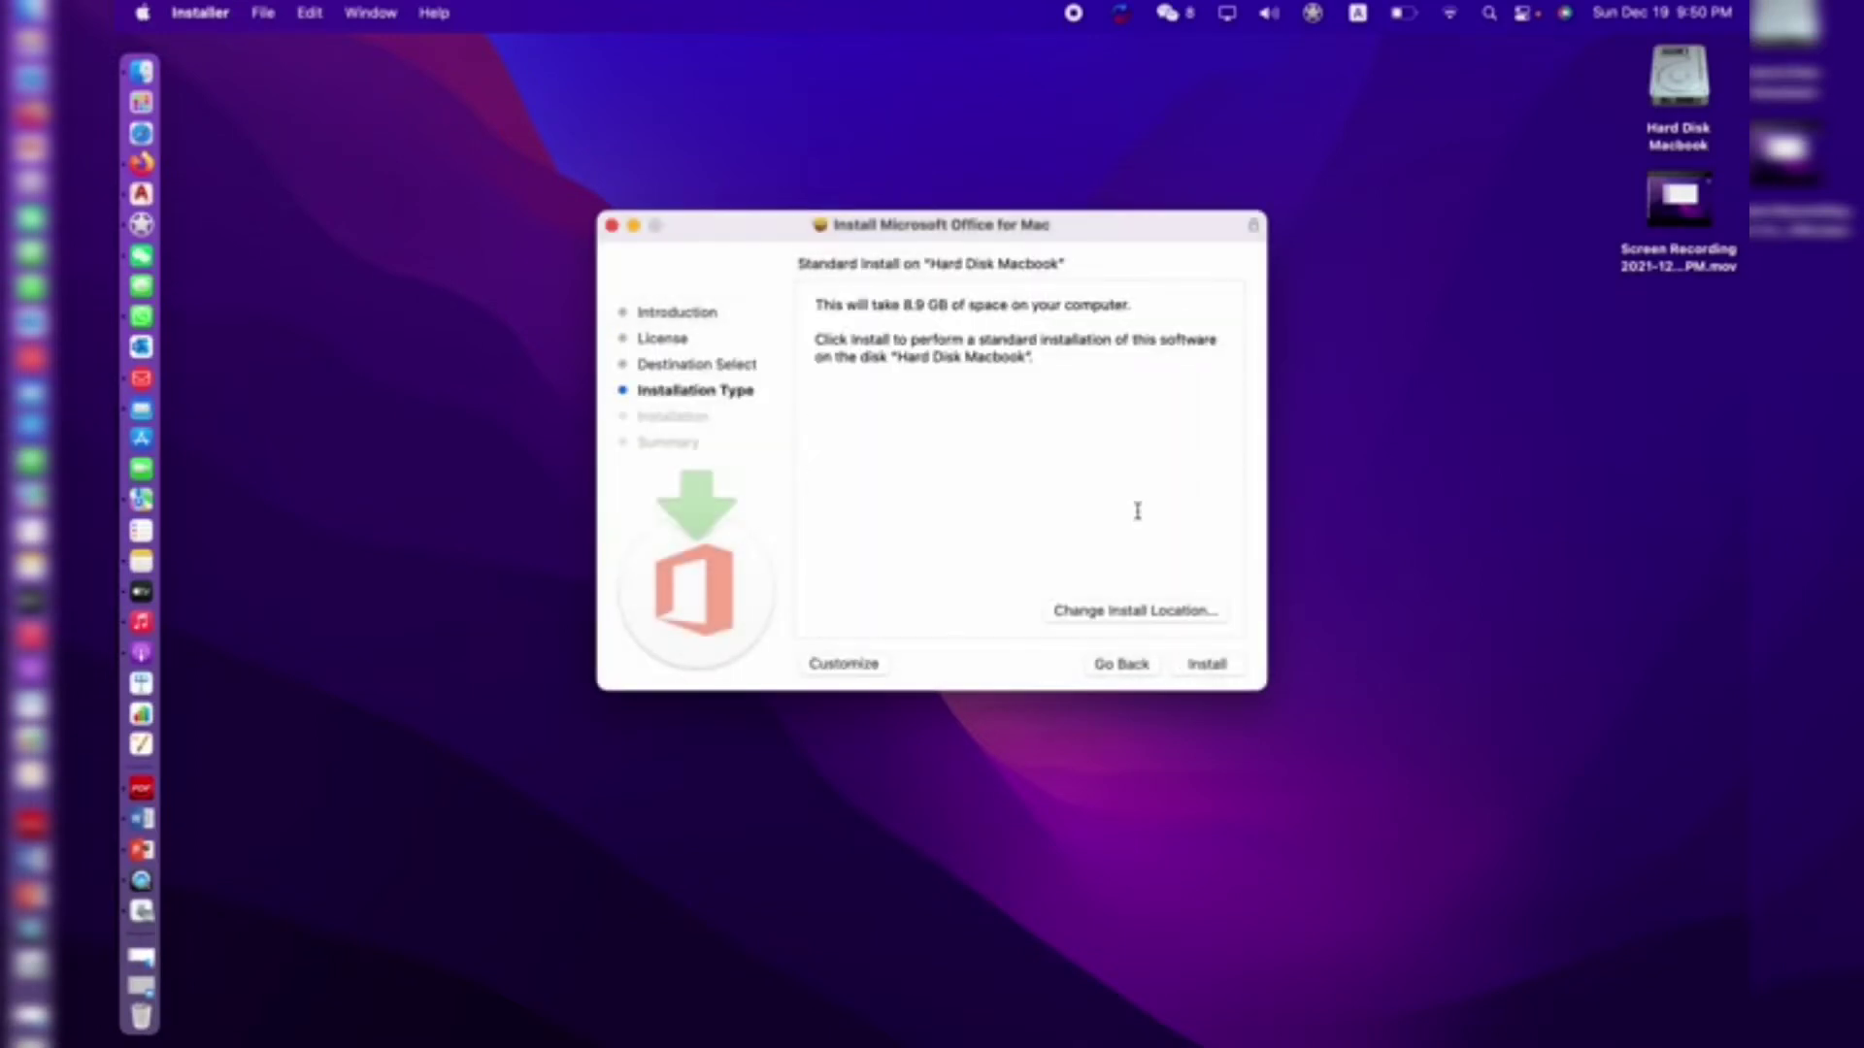
left_click(1200, 668)
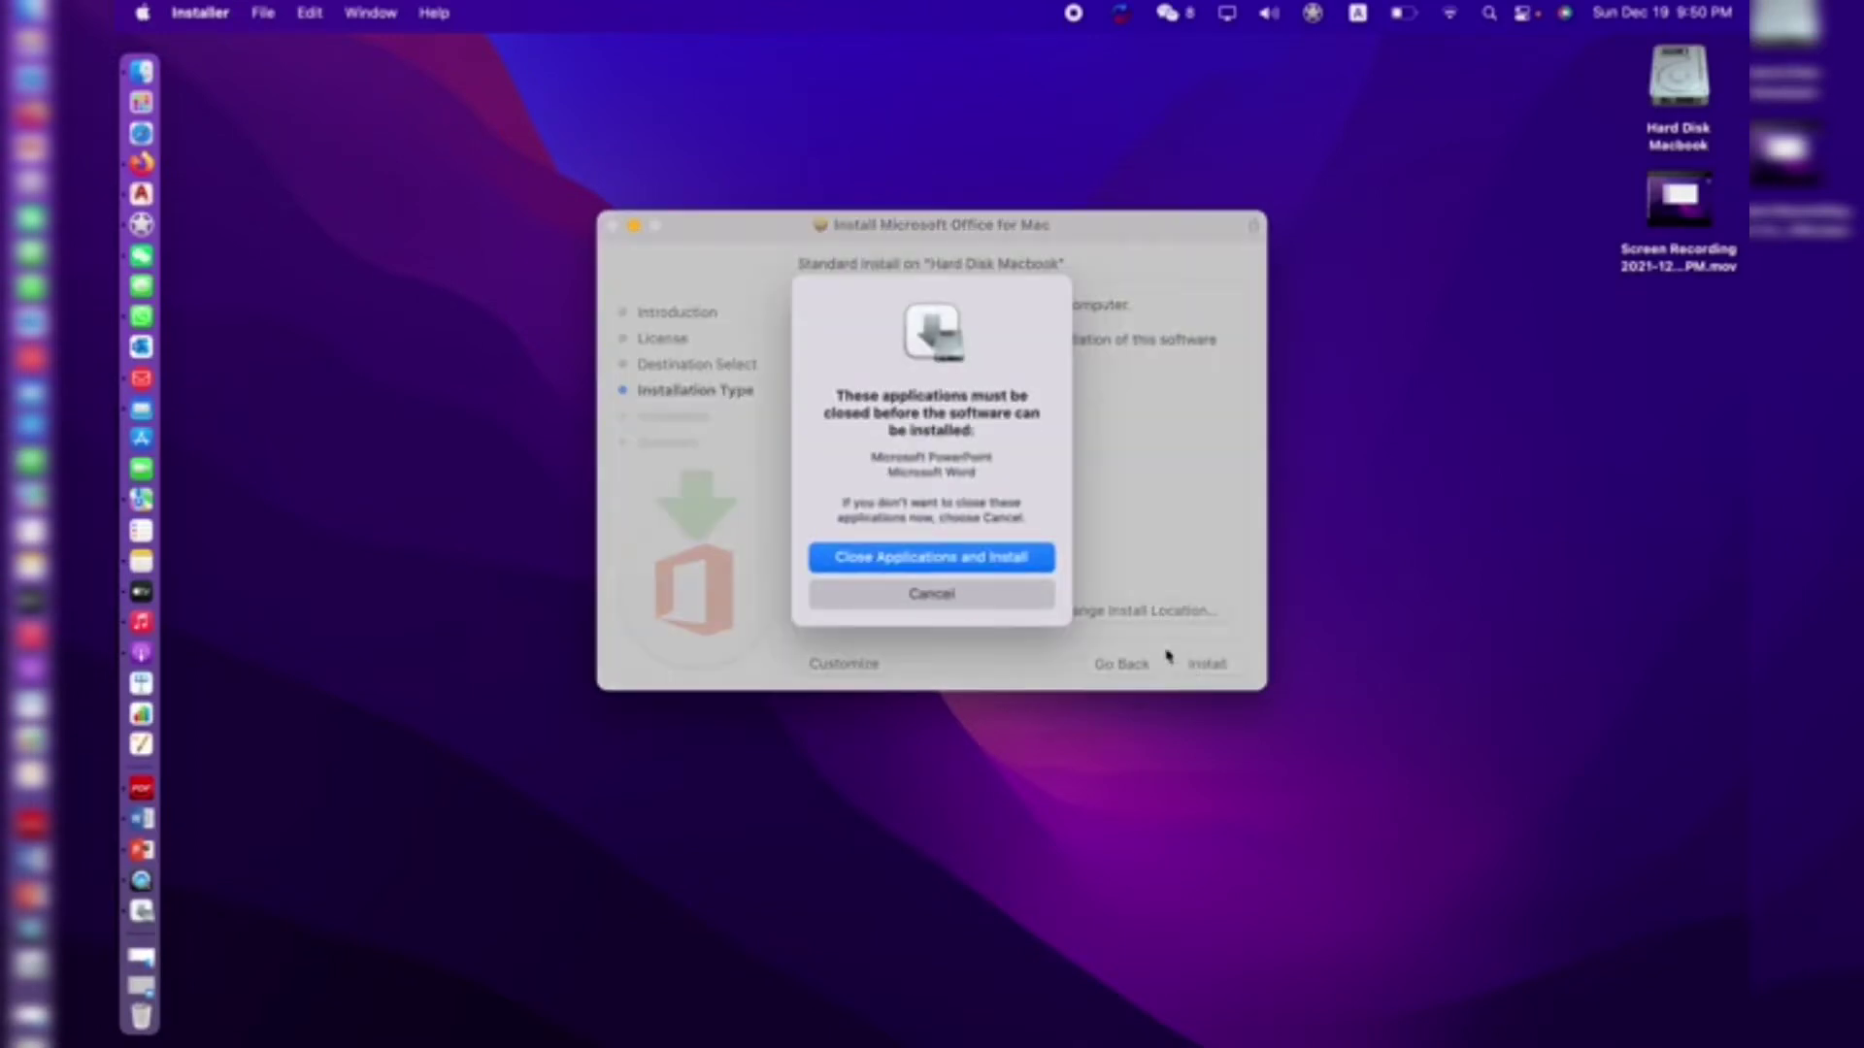
Quit Word and PowerPoint and authorise the installation with the account password
left_click(1010, 560)
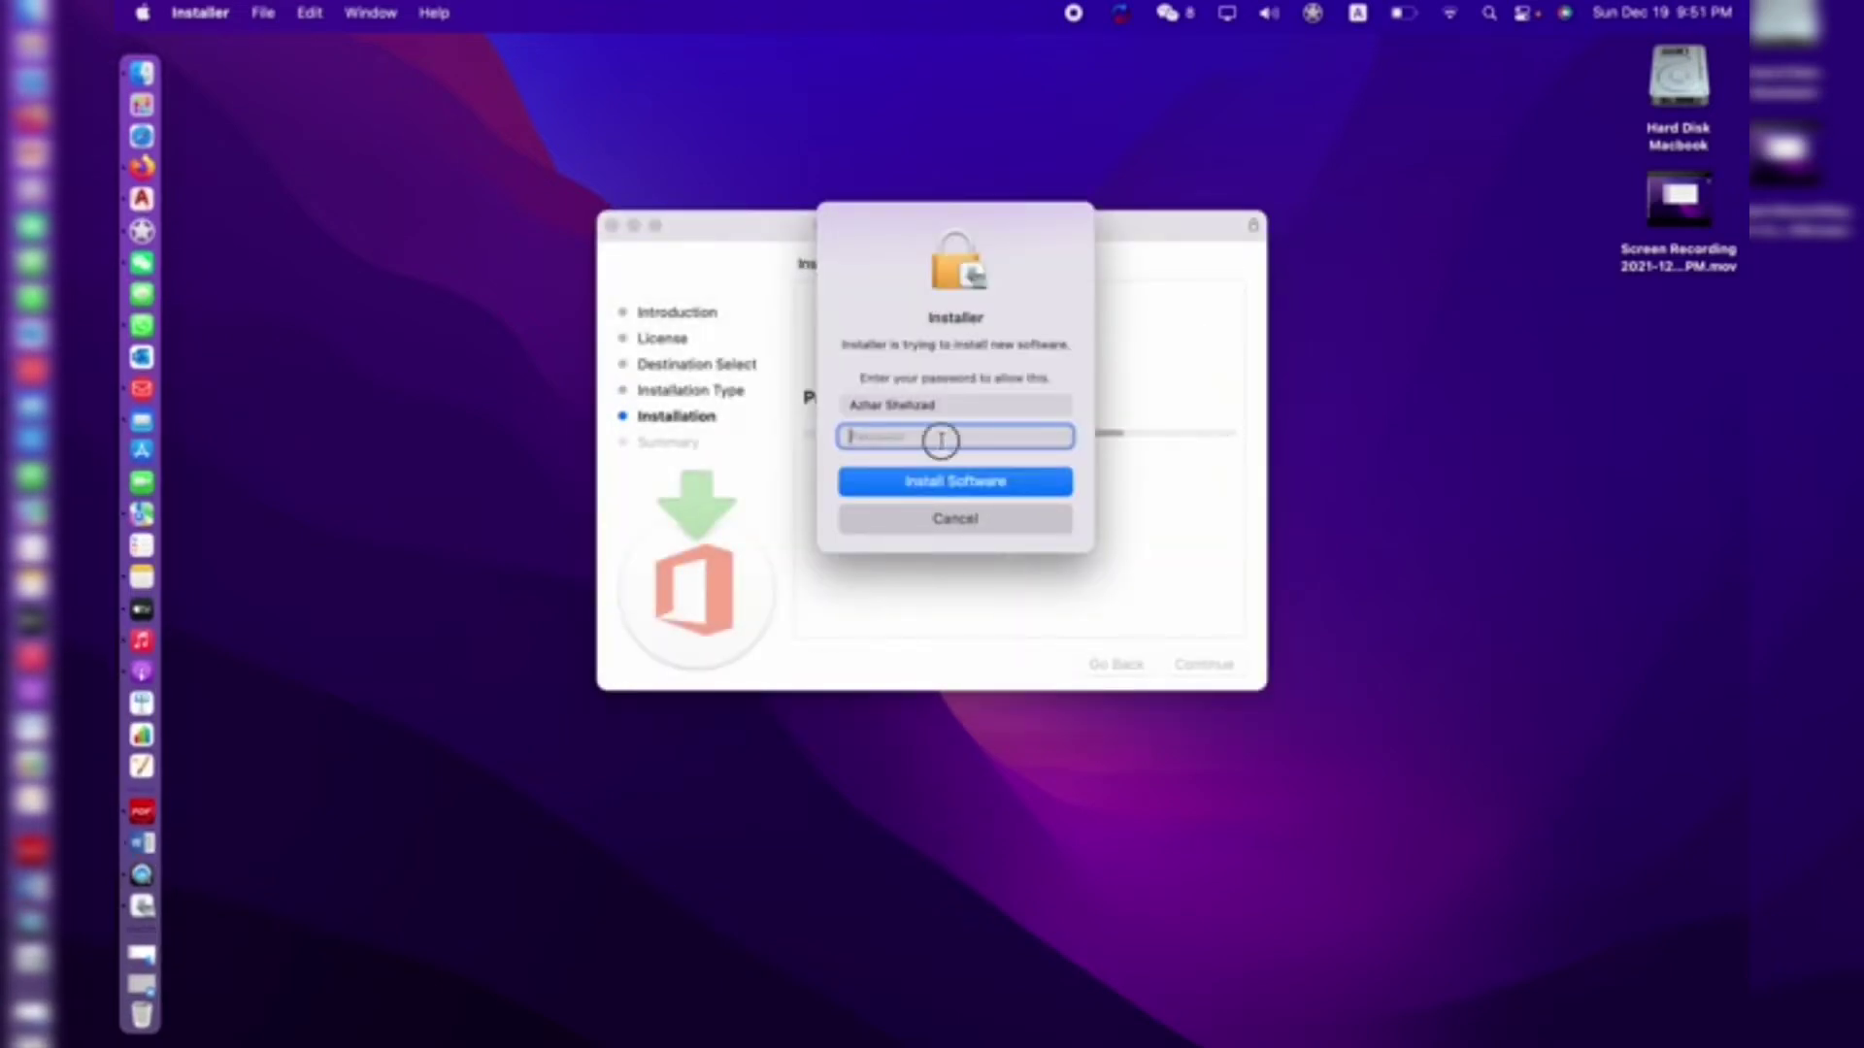
type("•••••••••")
left_click(949, 484)
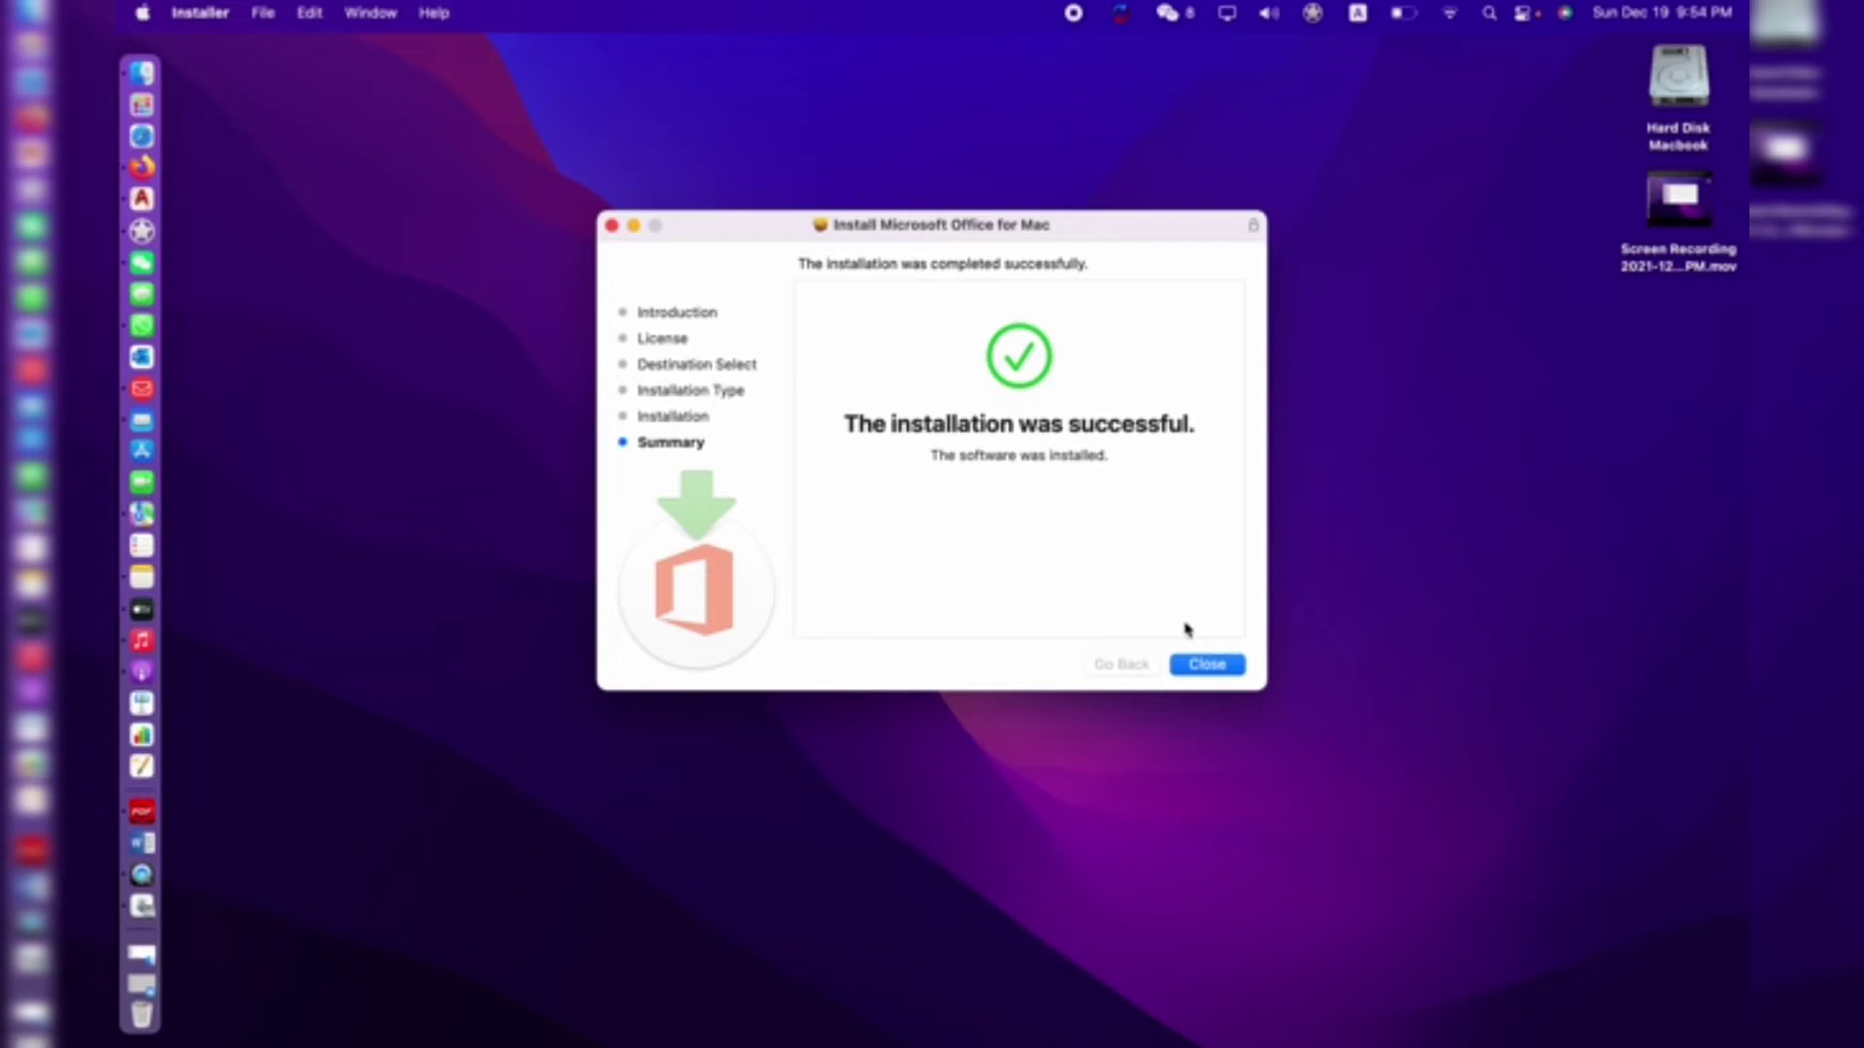
Close the finished installer and confirm Word, PowerPoint and Excel on Launchpad's second page
left_click(1203, 668)
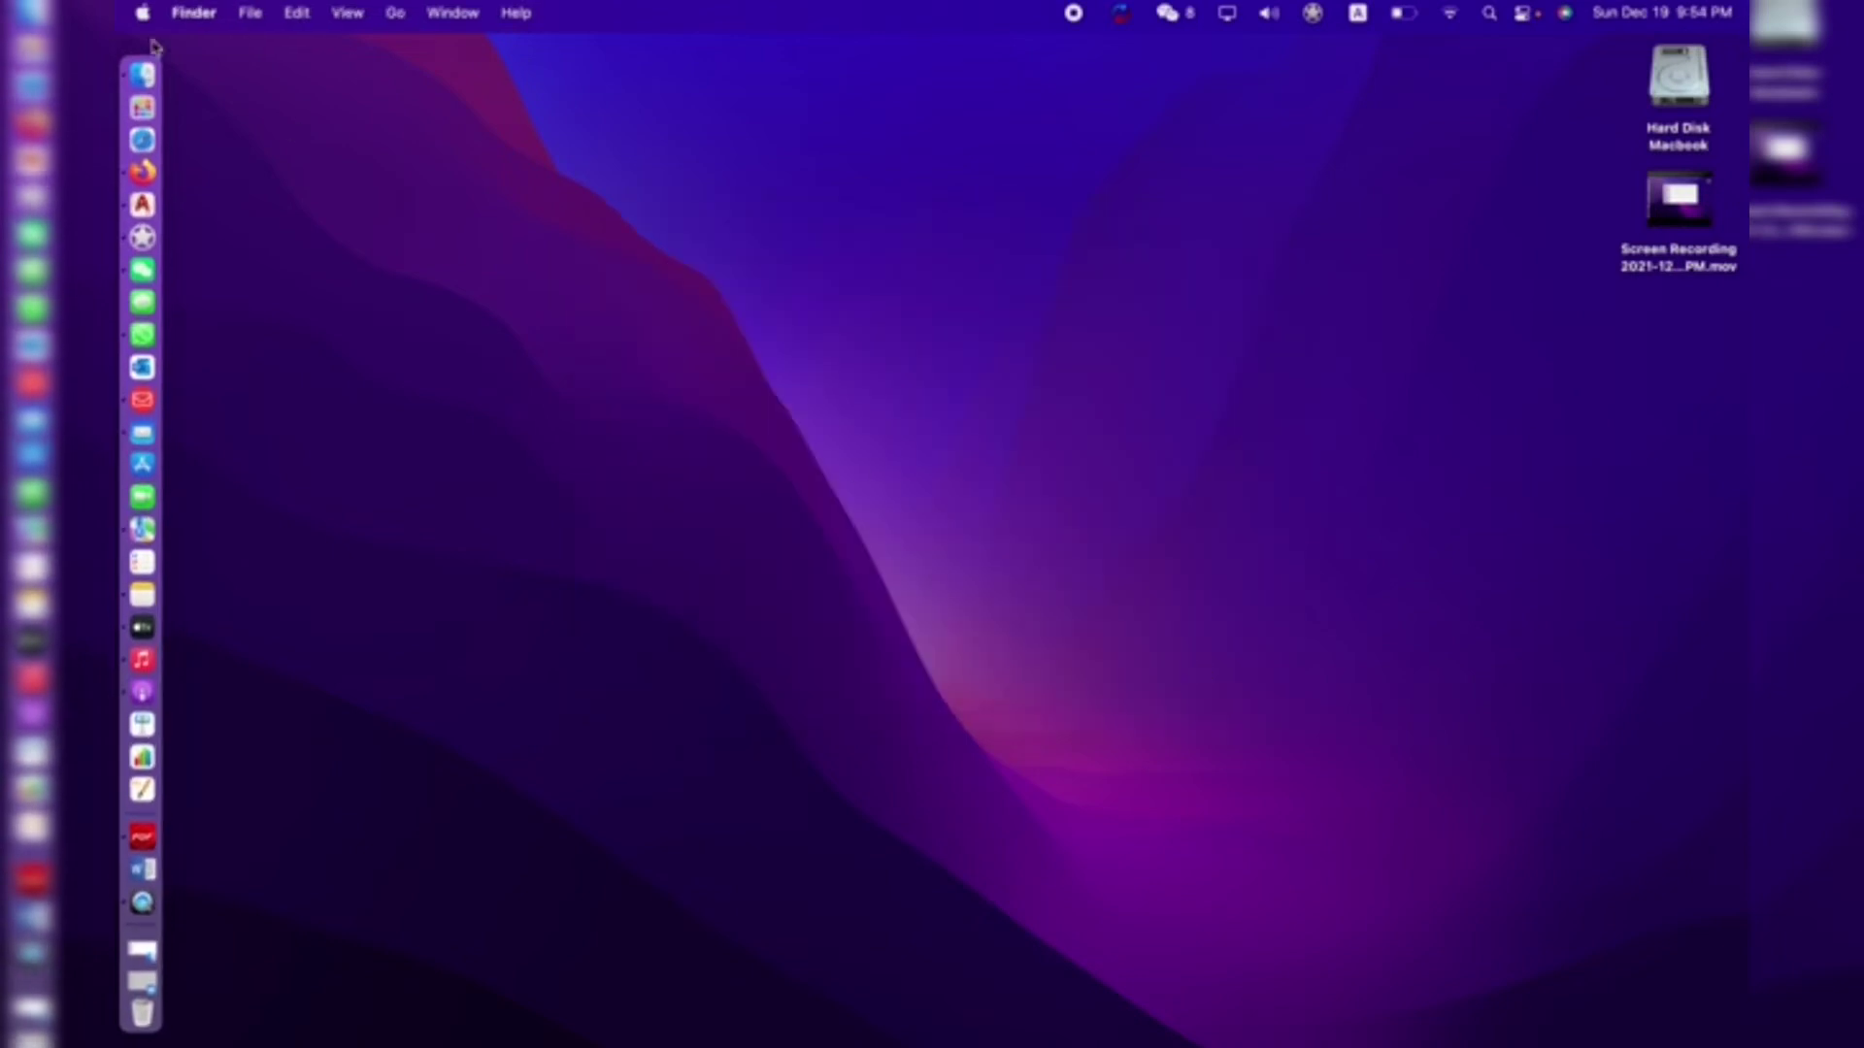
left_click(141, 109)
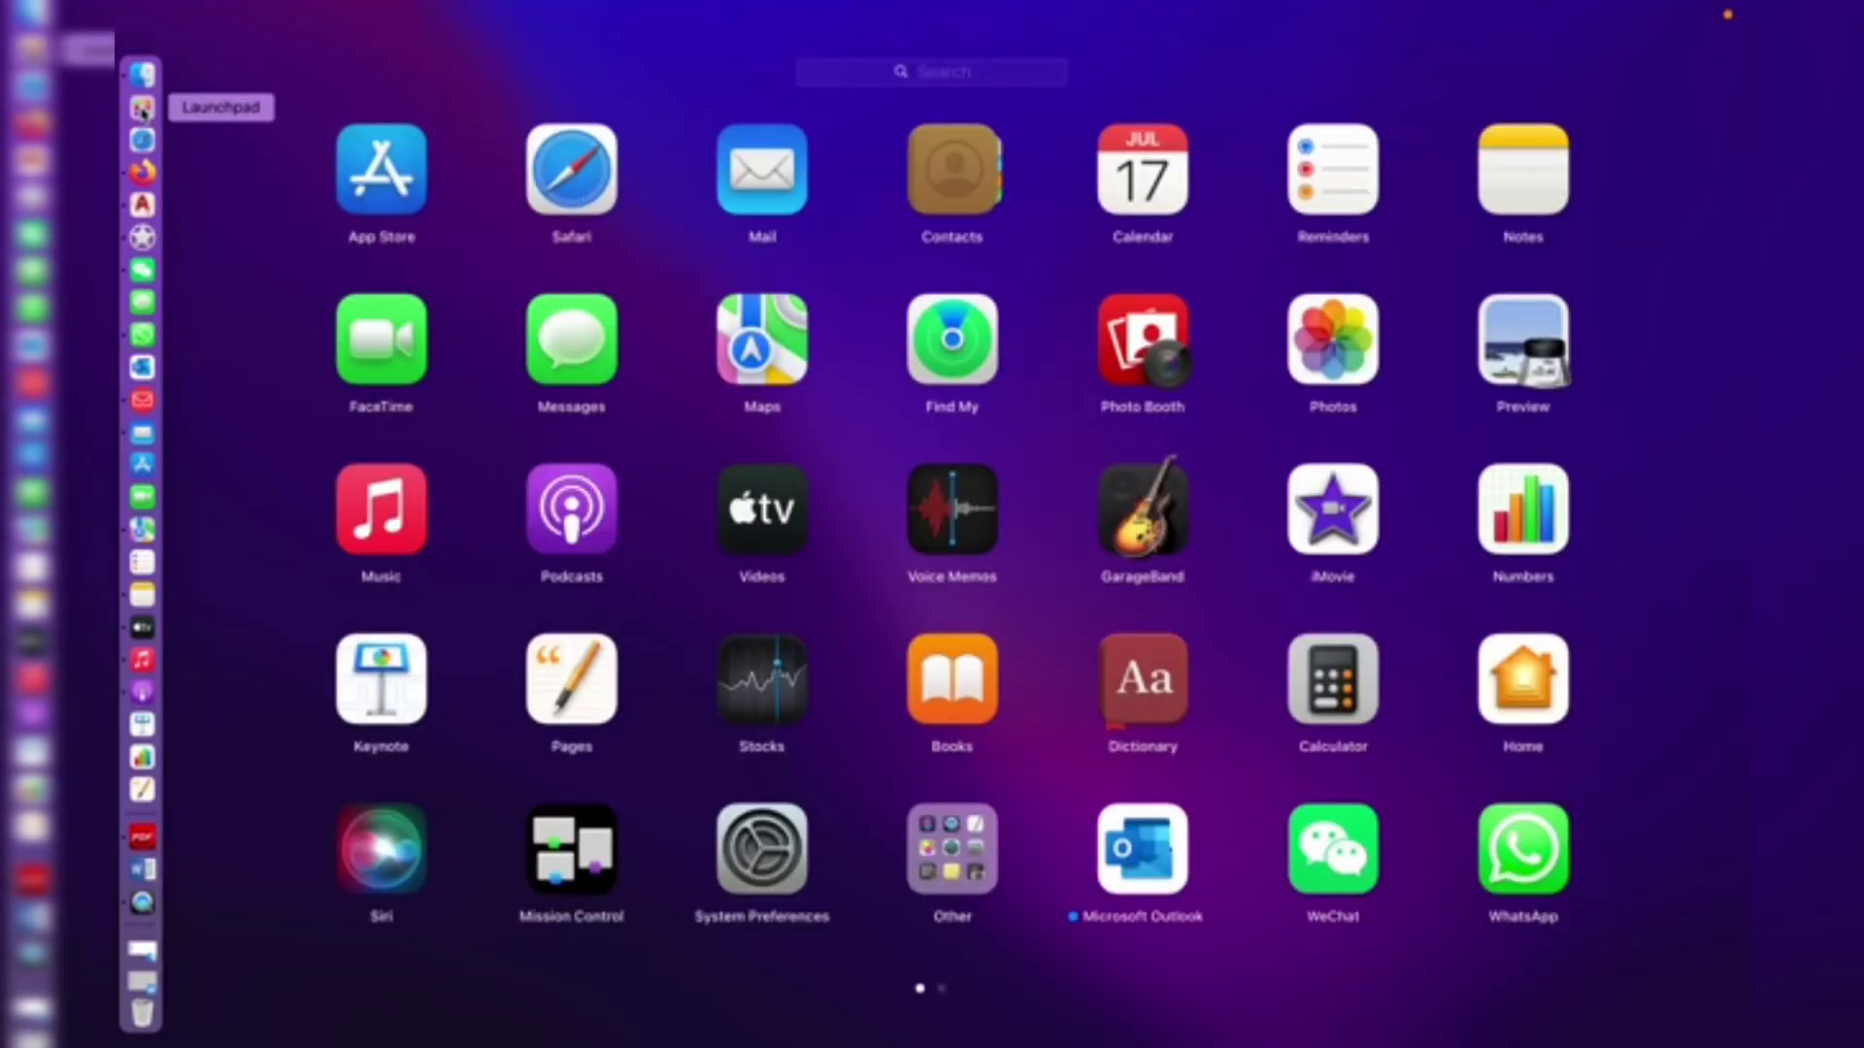
left_click(941, 989)
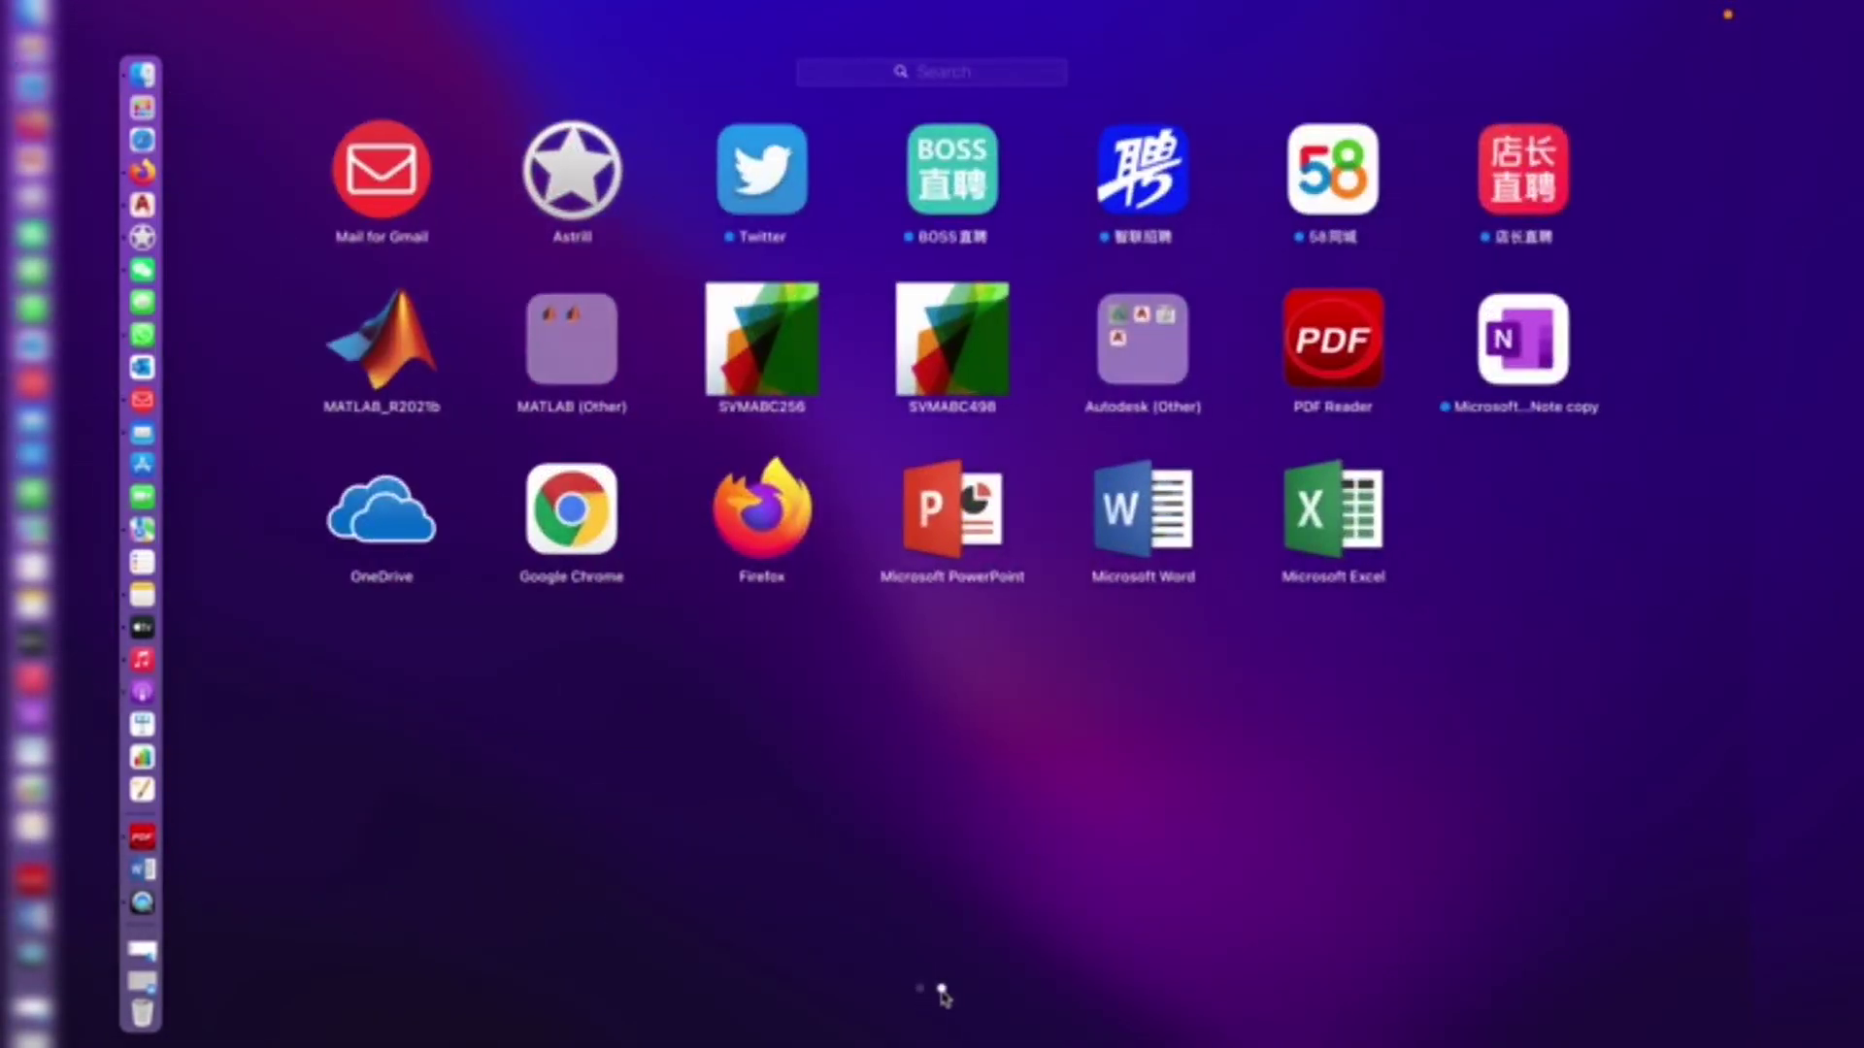
left_click(1312, 645)
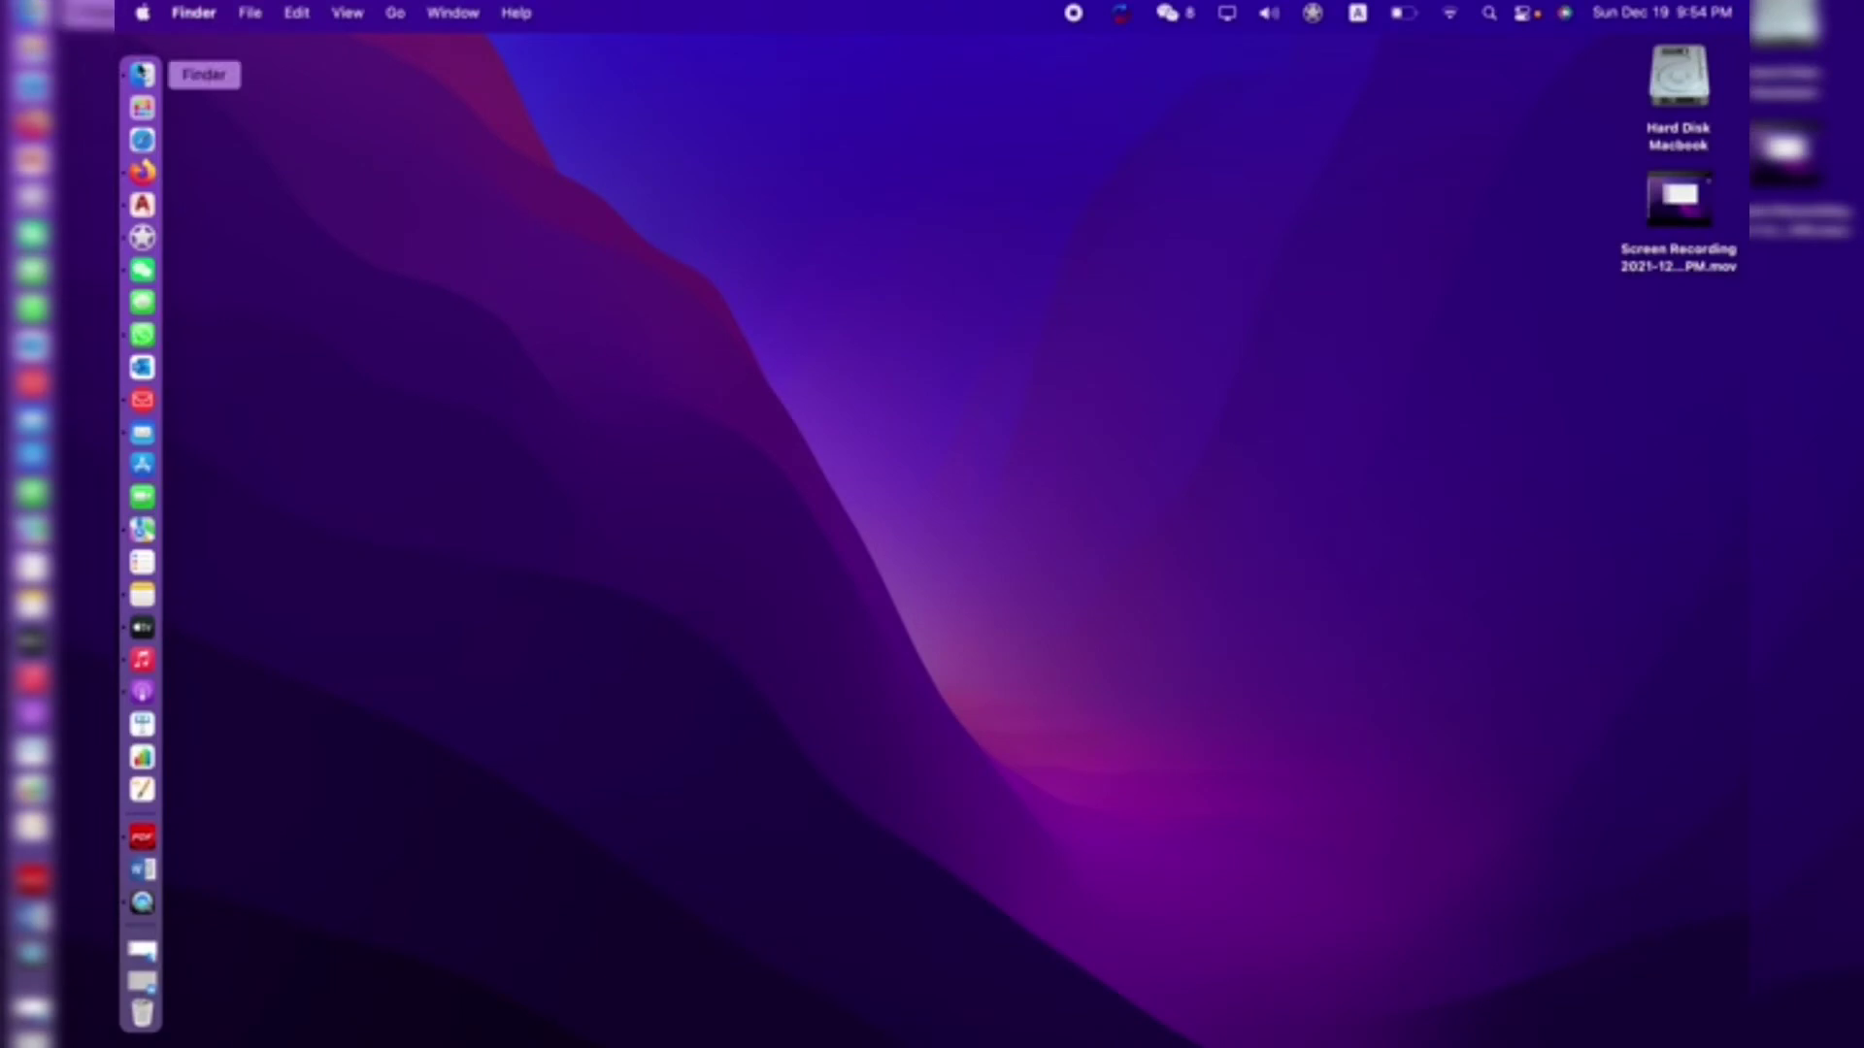
left_click(142, 107)
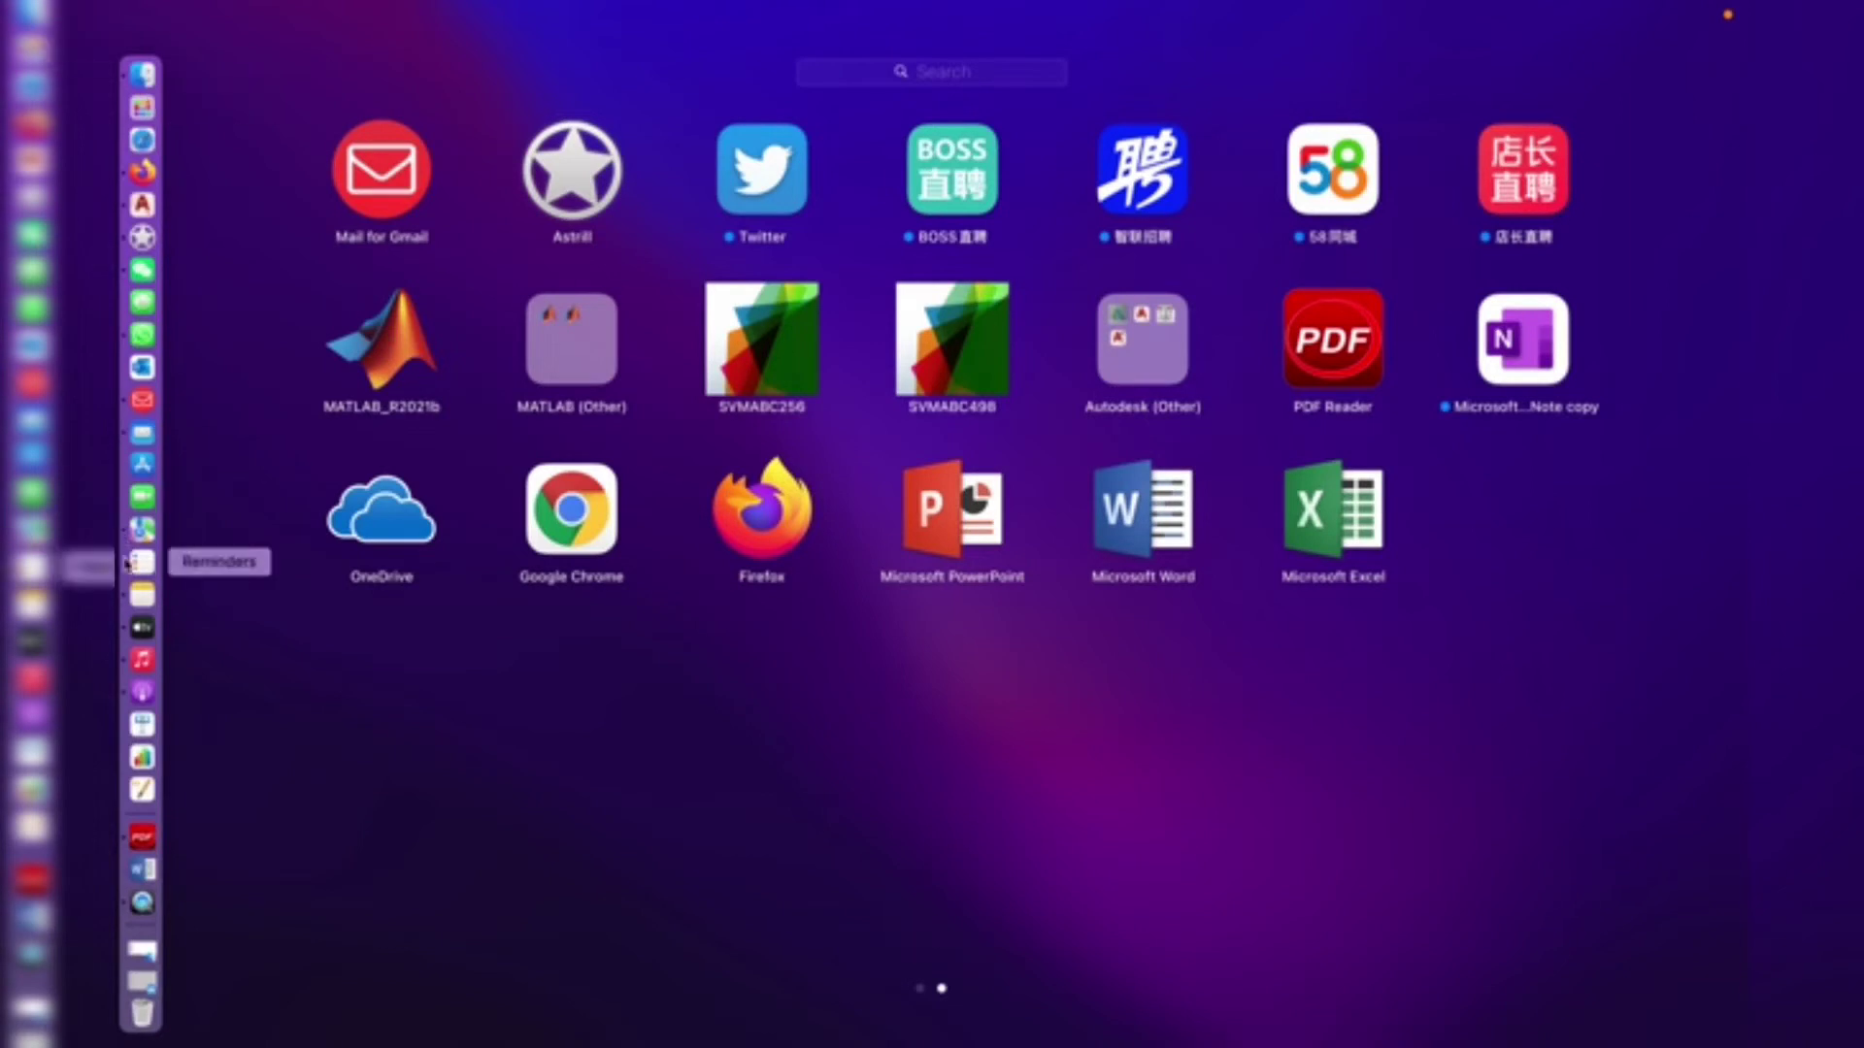
Go to the Documents folder in Finder and open its Setups folder
left_click(141, 22)
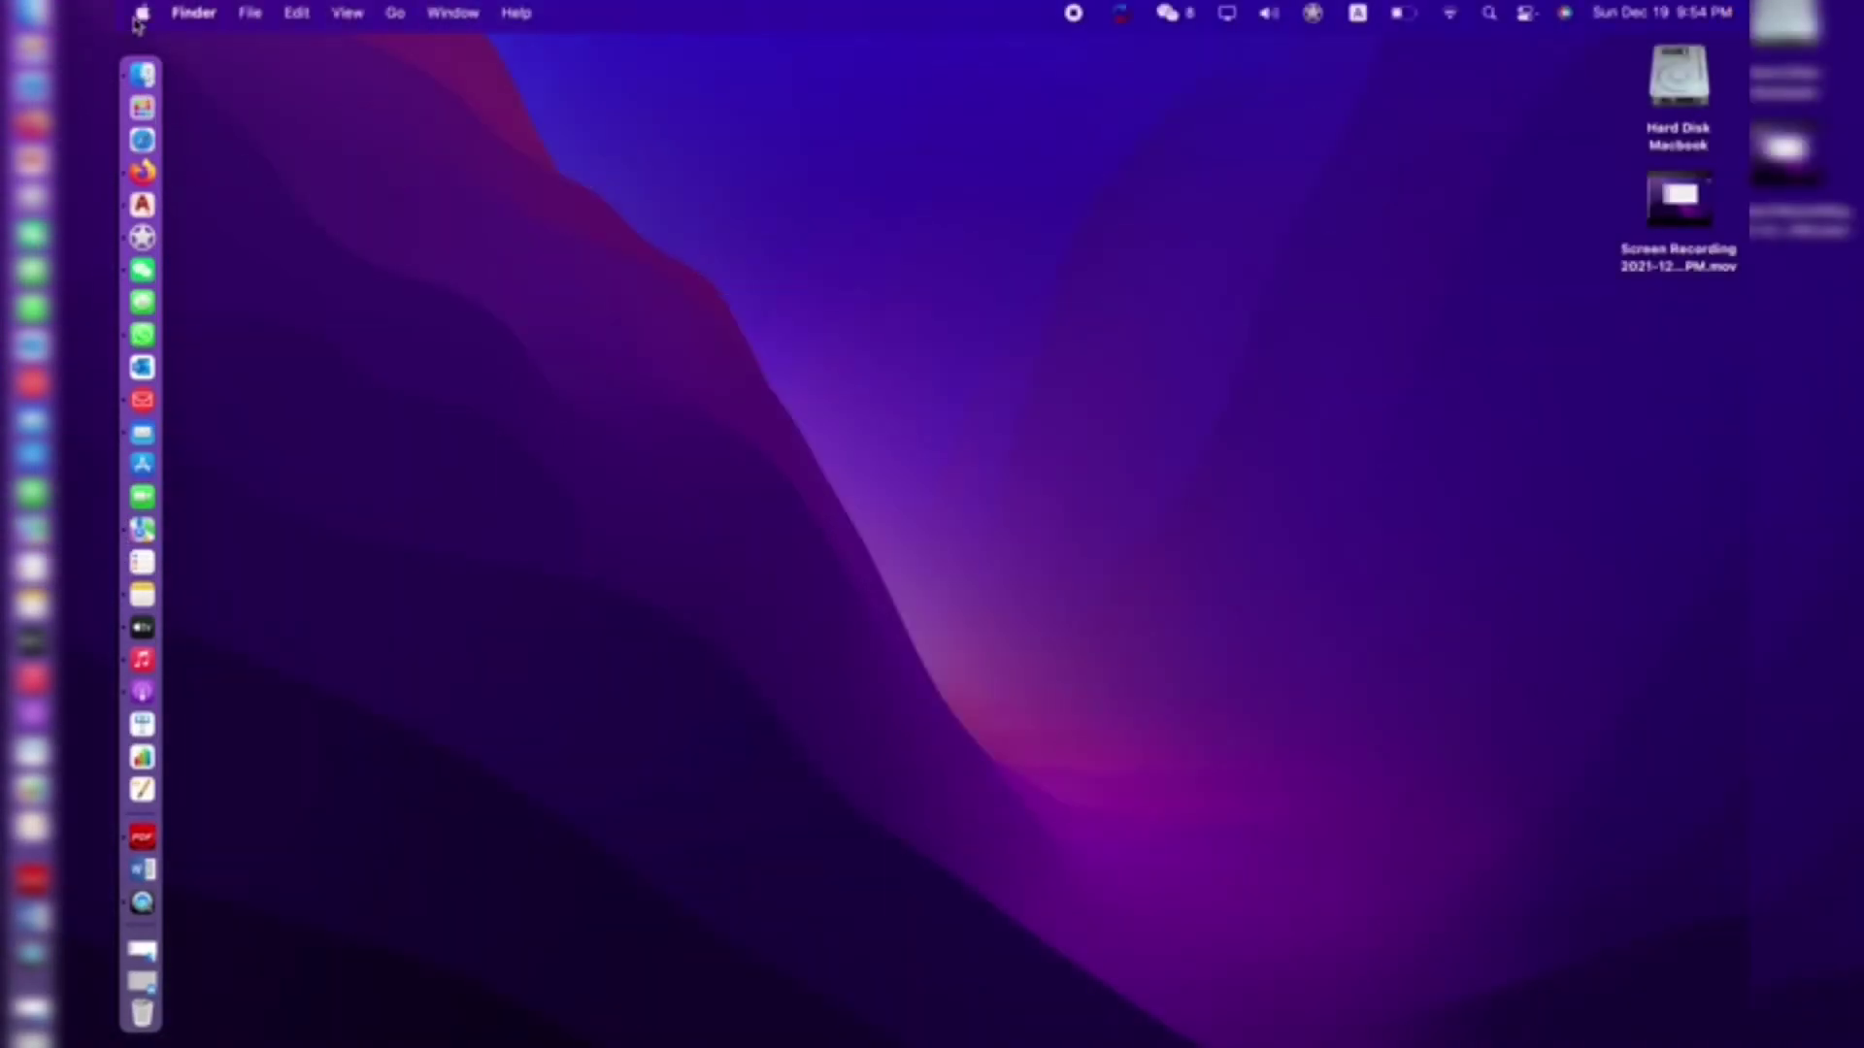
left_click(393, 19)
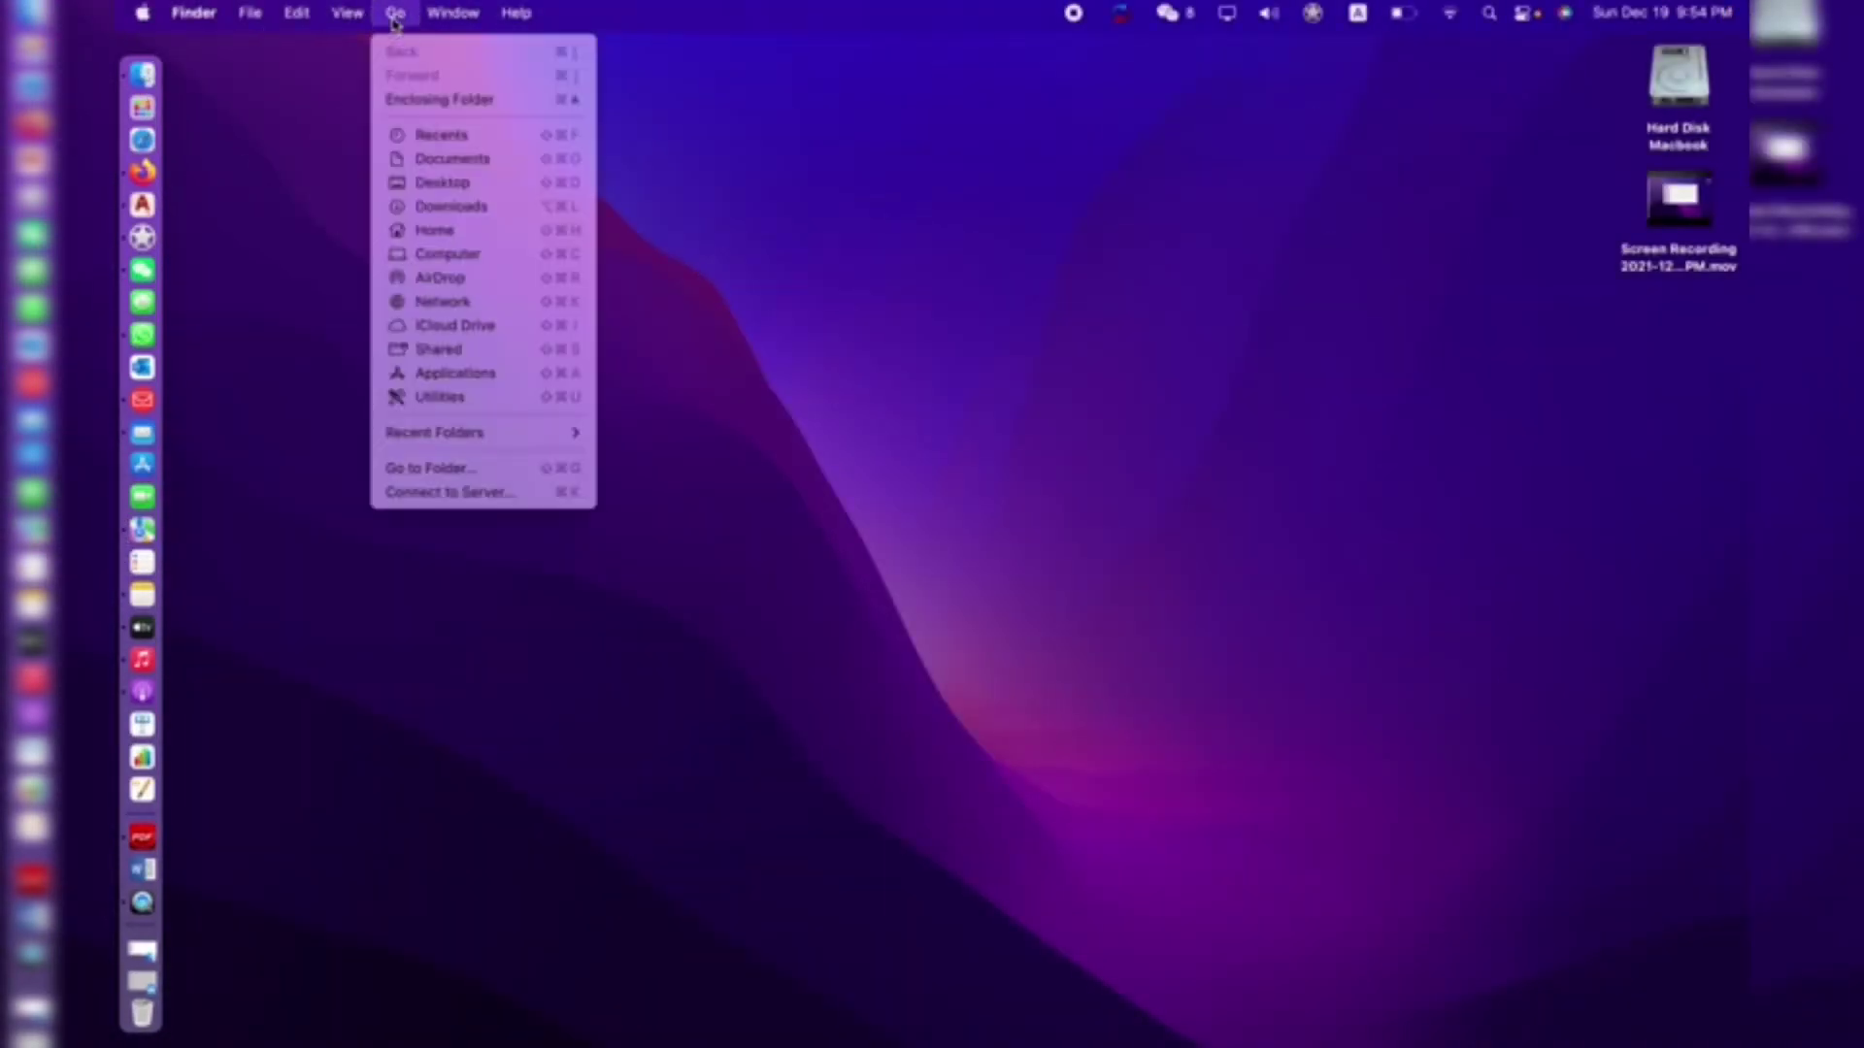
left_click(490, 165)
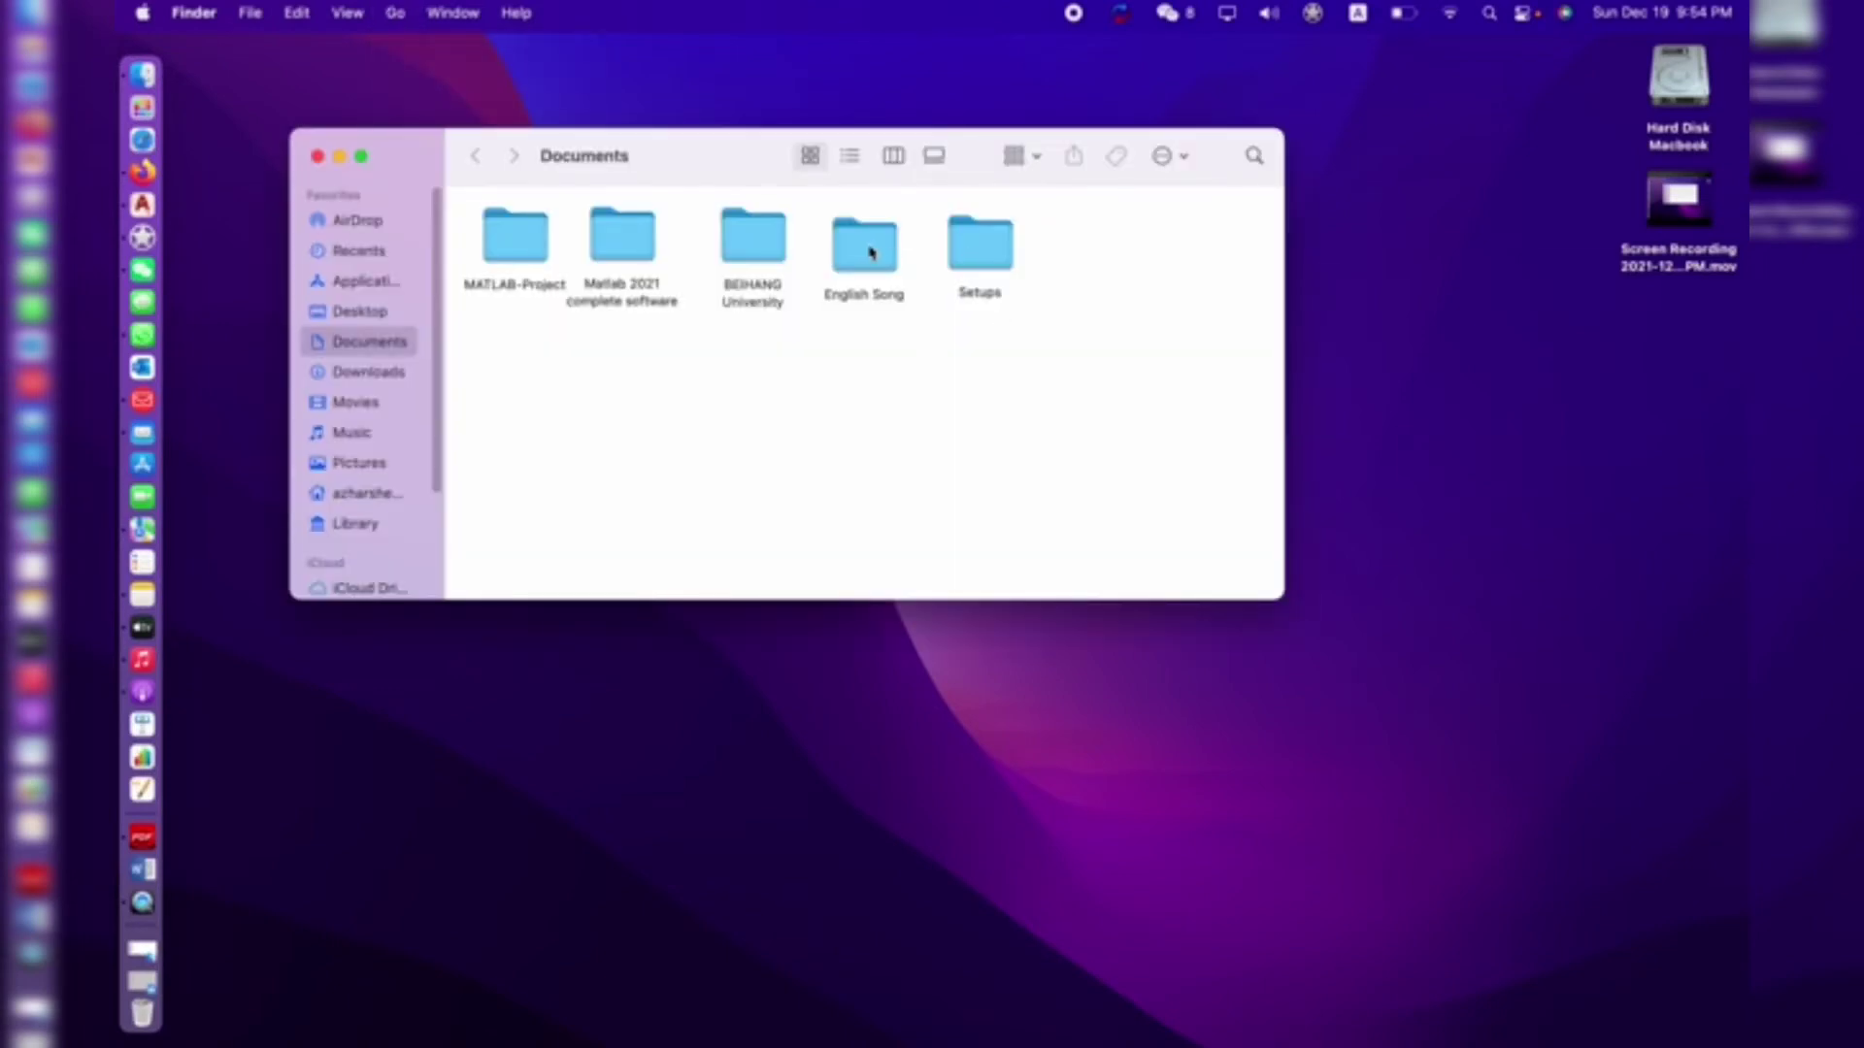
left_click(991, 246)
double_click(990, 245)
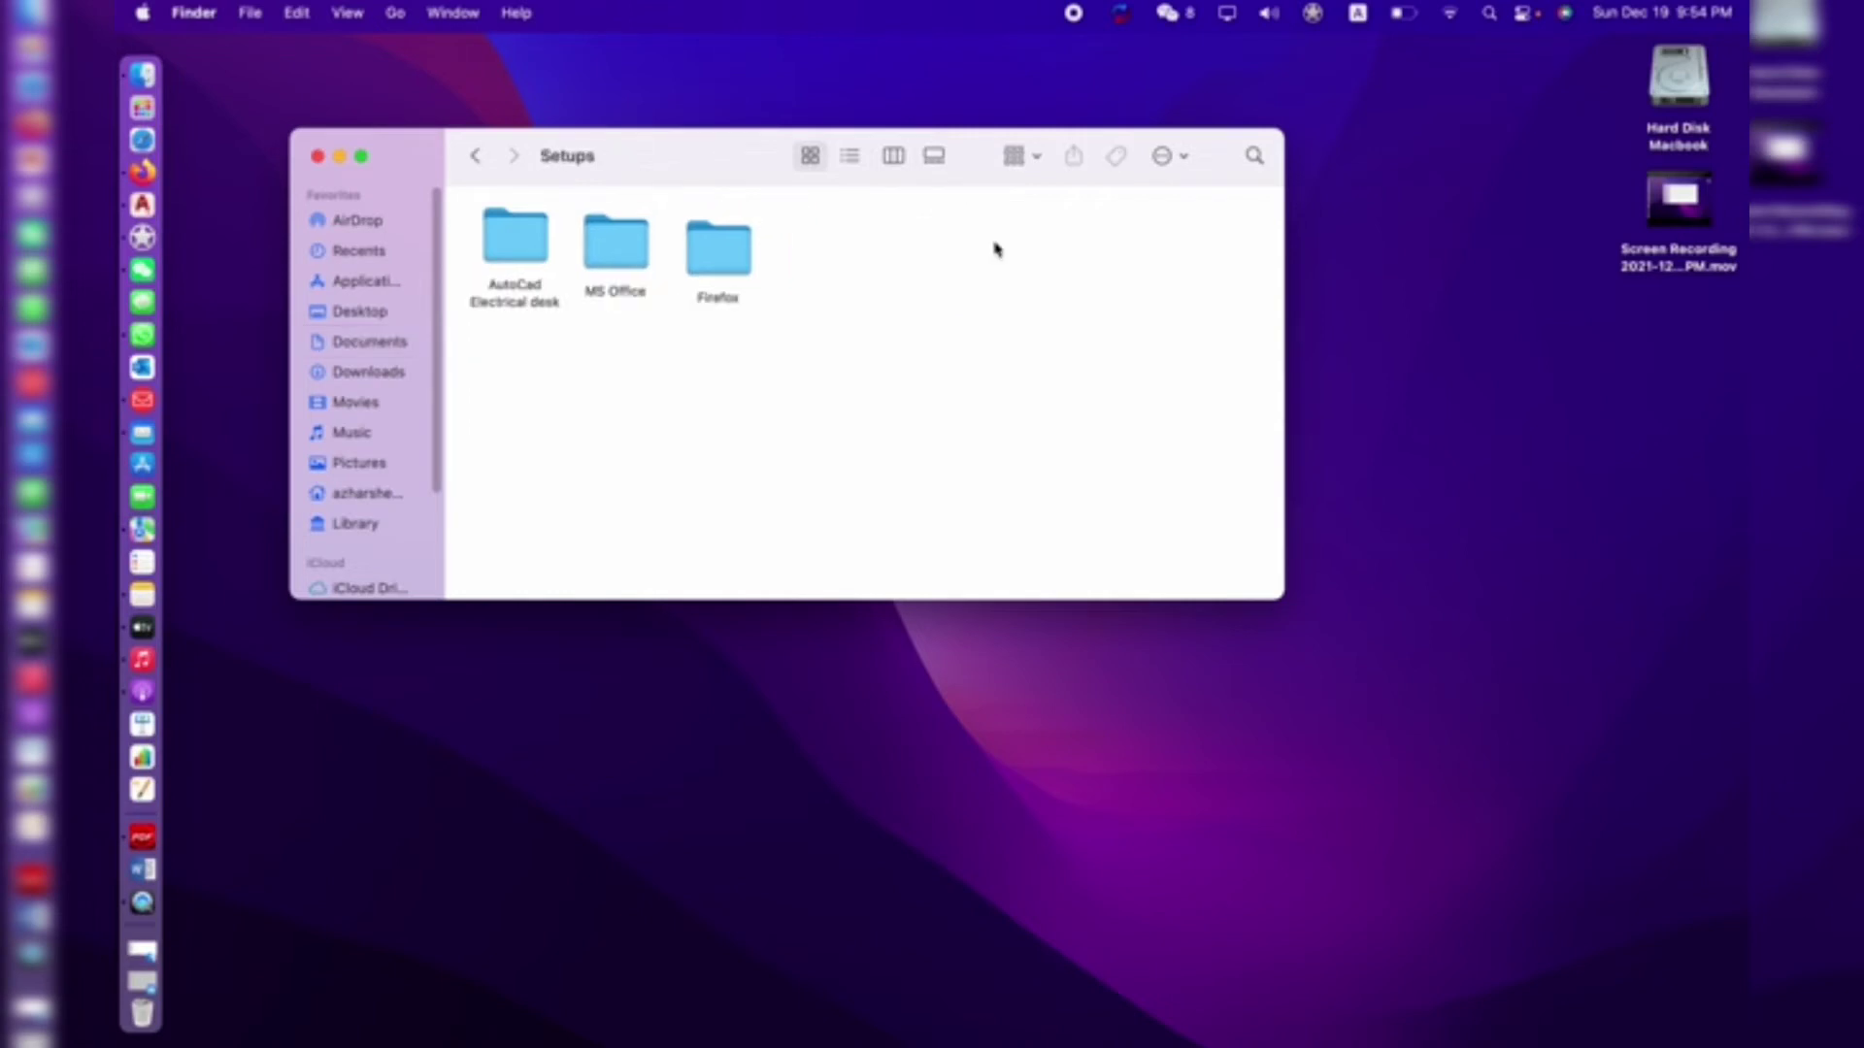
Open the MS Office folder and launch the Office 2019 Volume License Serializer package
double_click(629, 251)
left_click(699, 361)
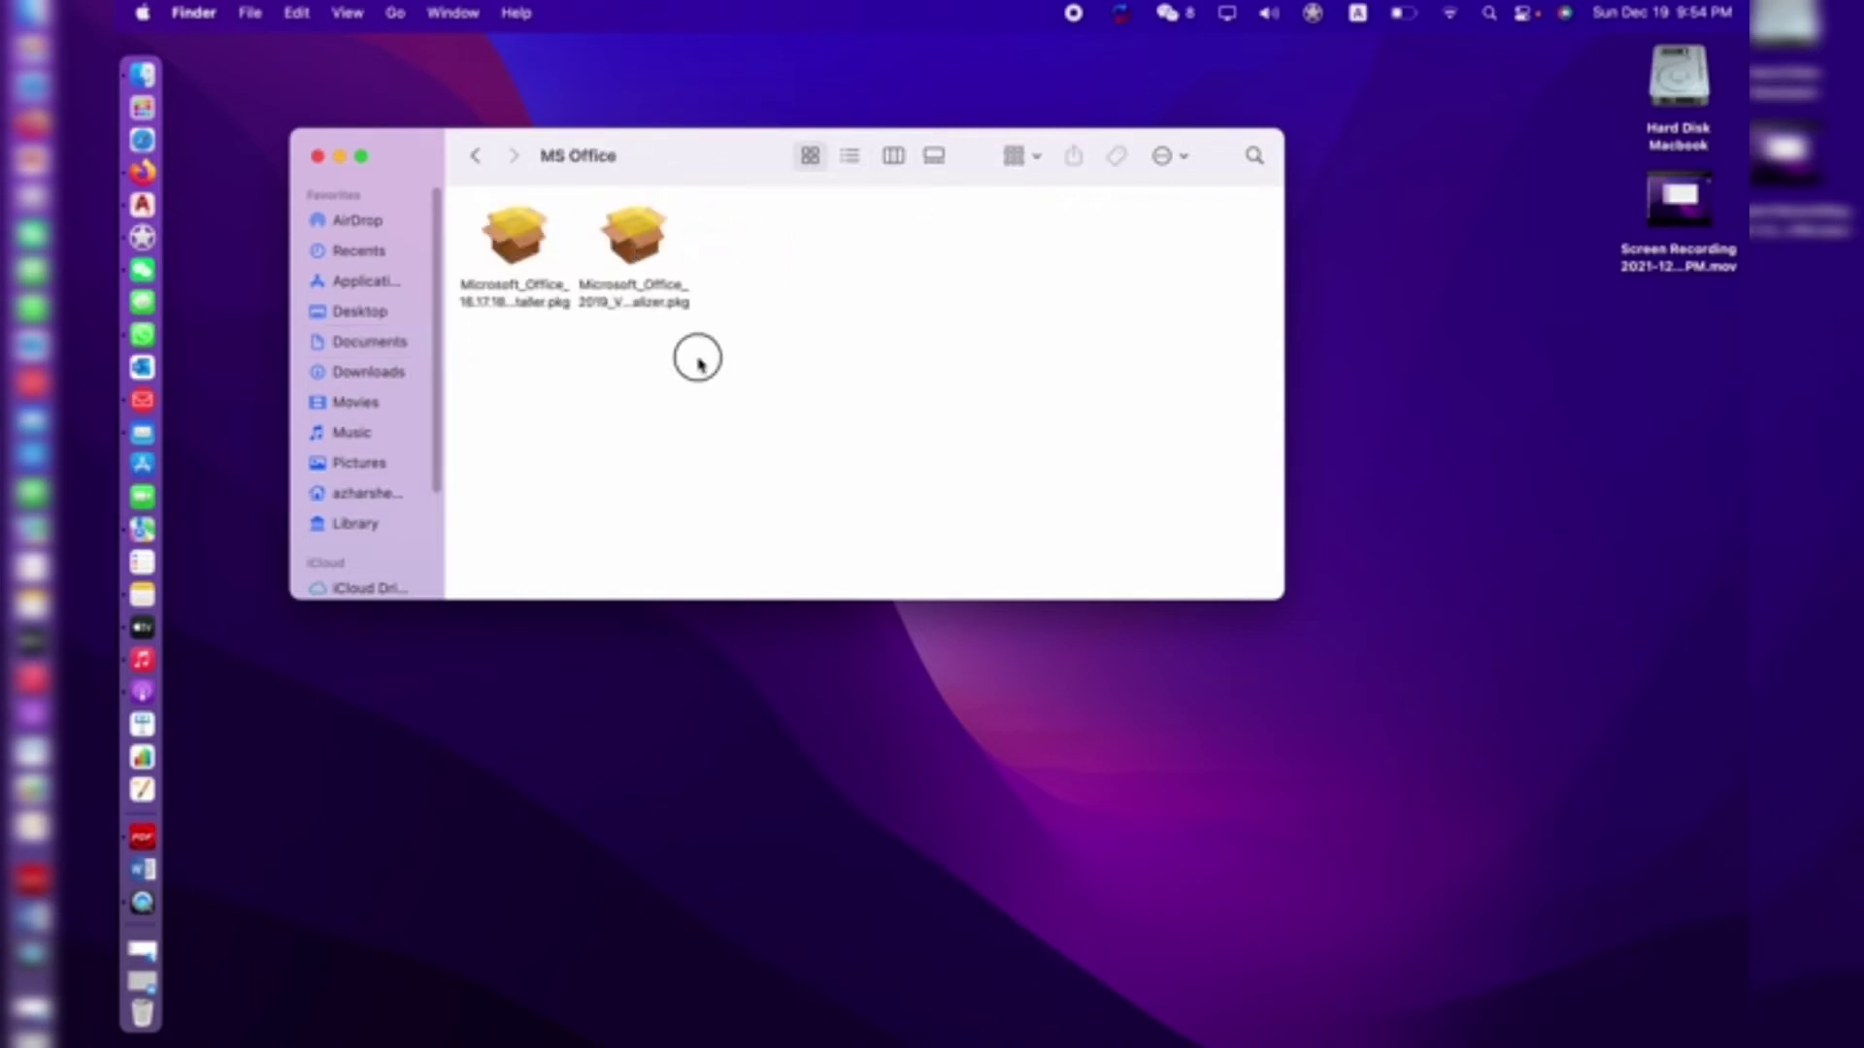
double_click(637, 254)
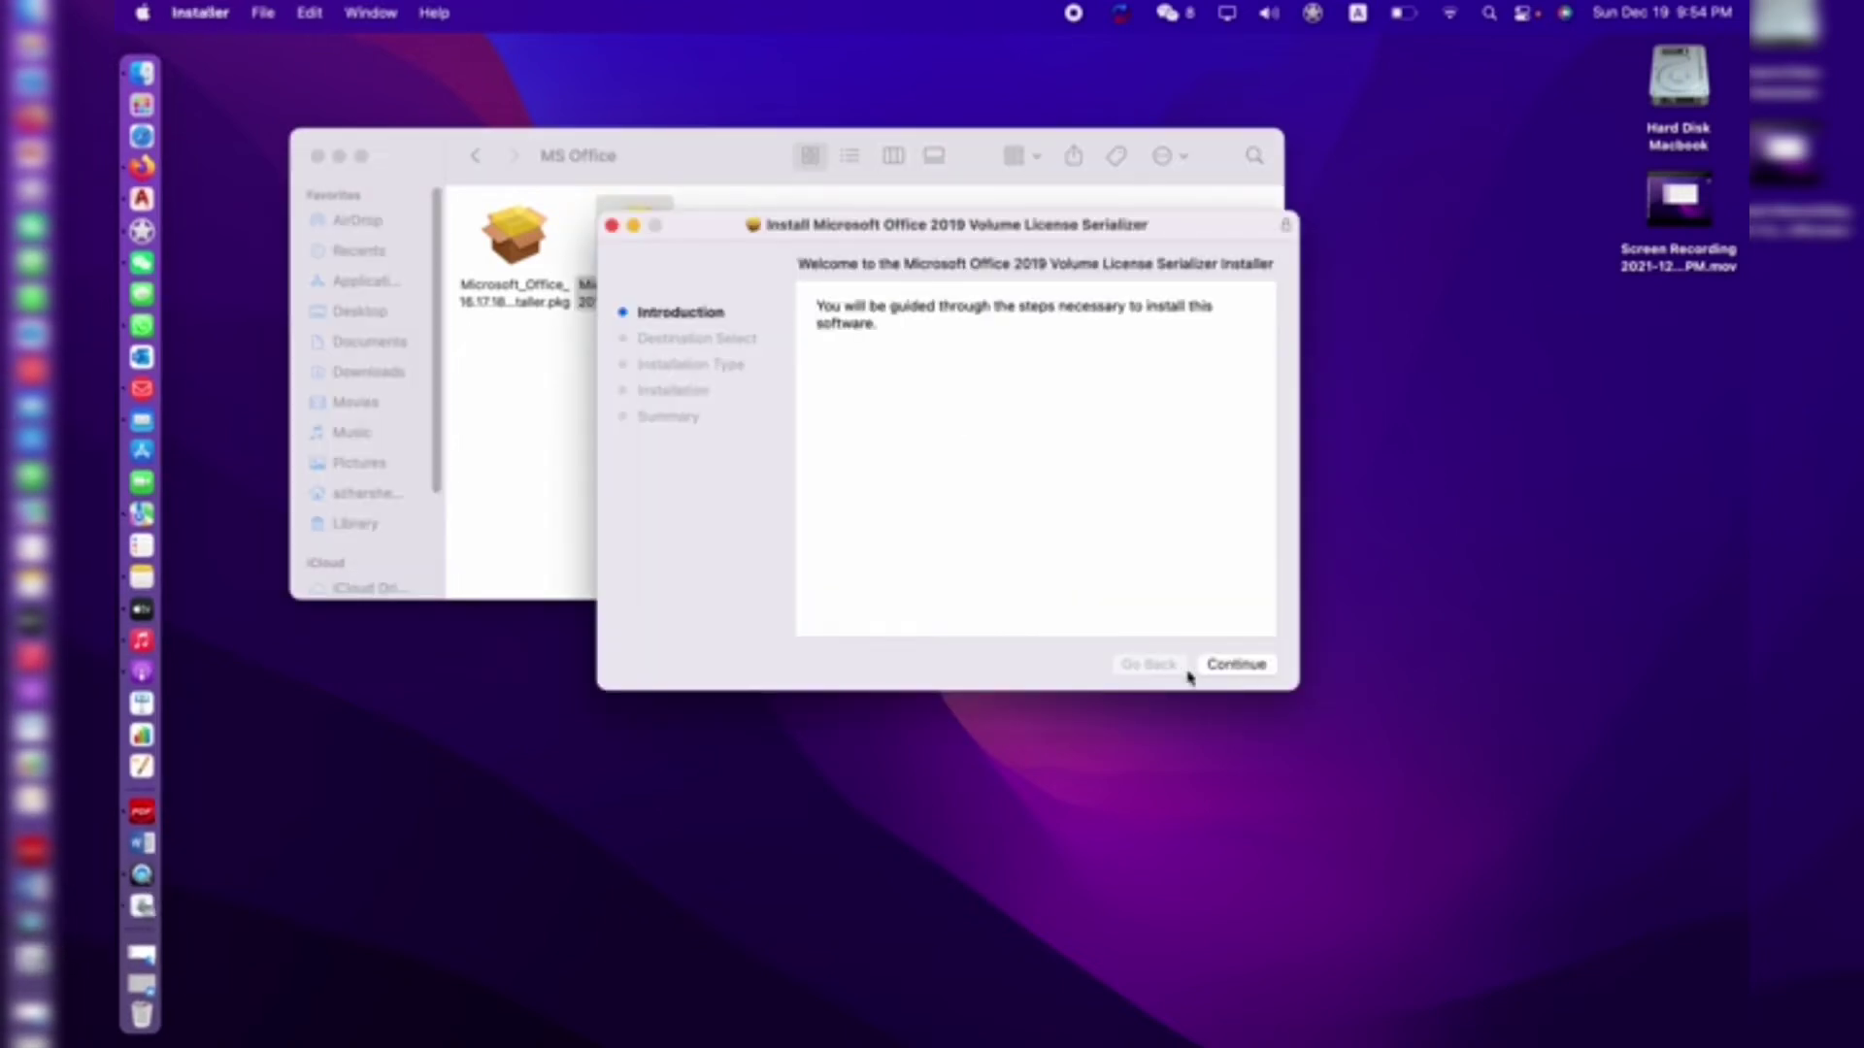
Install the Volume License Serializer using the account password, then close its installer
left_click(1261, 675)
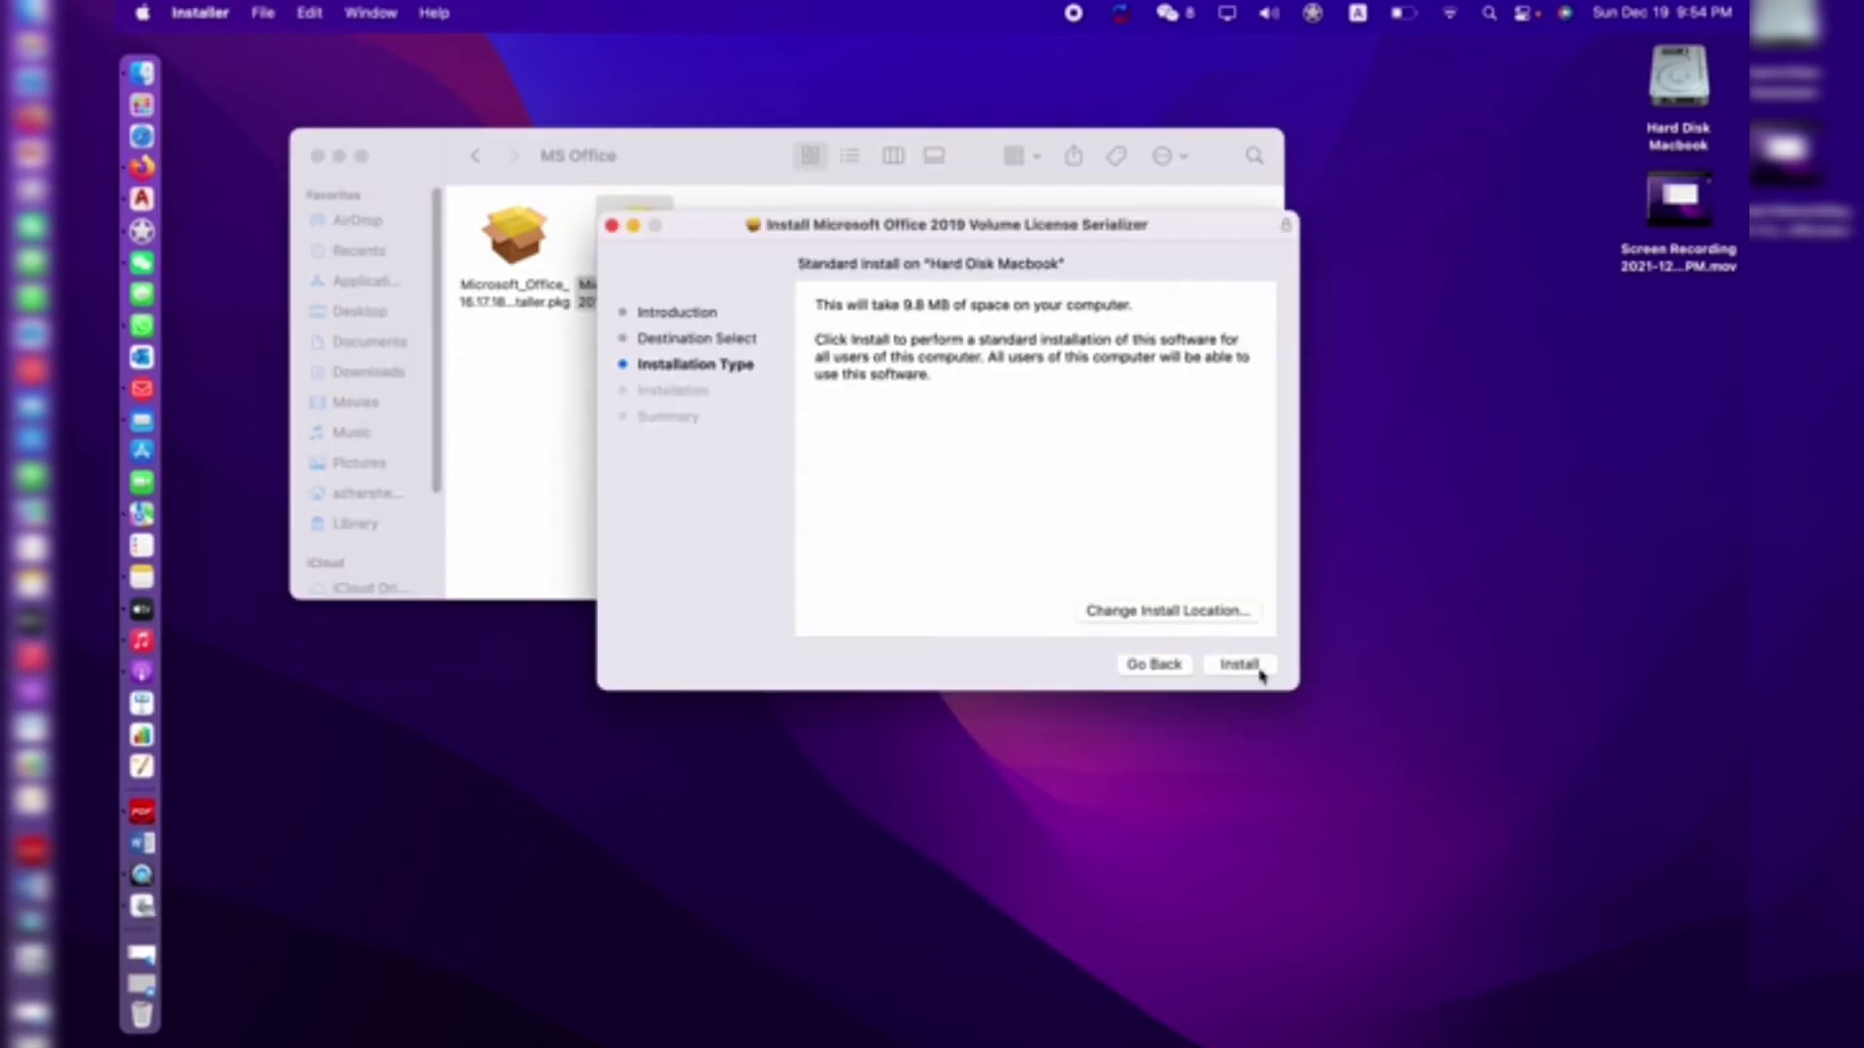
left_click(1231, 669)
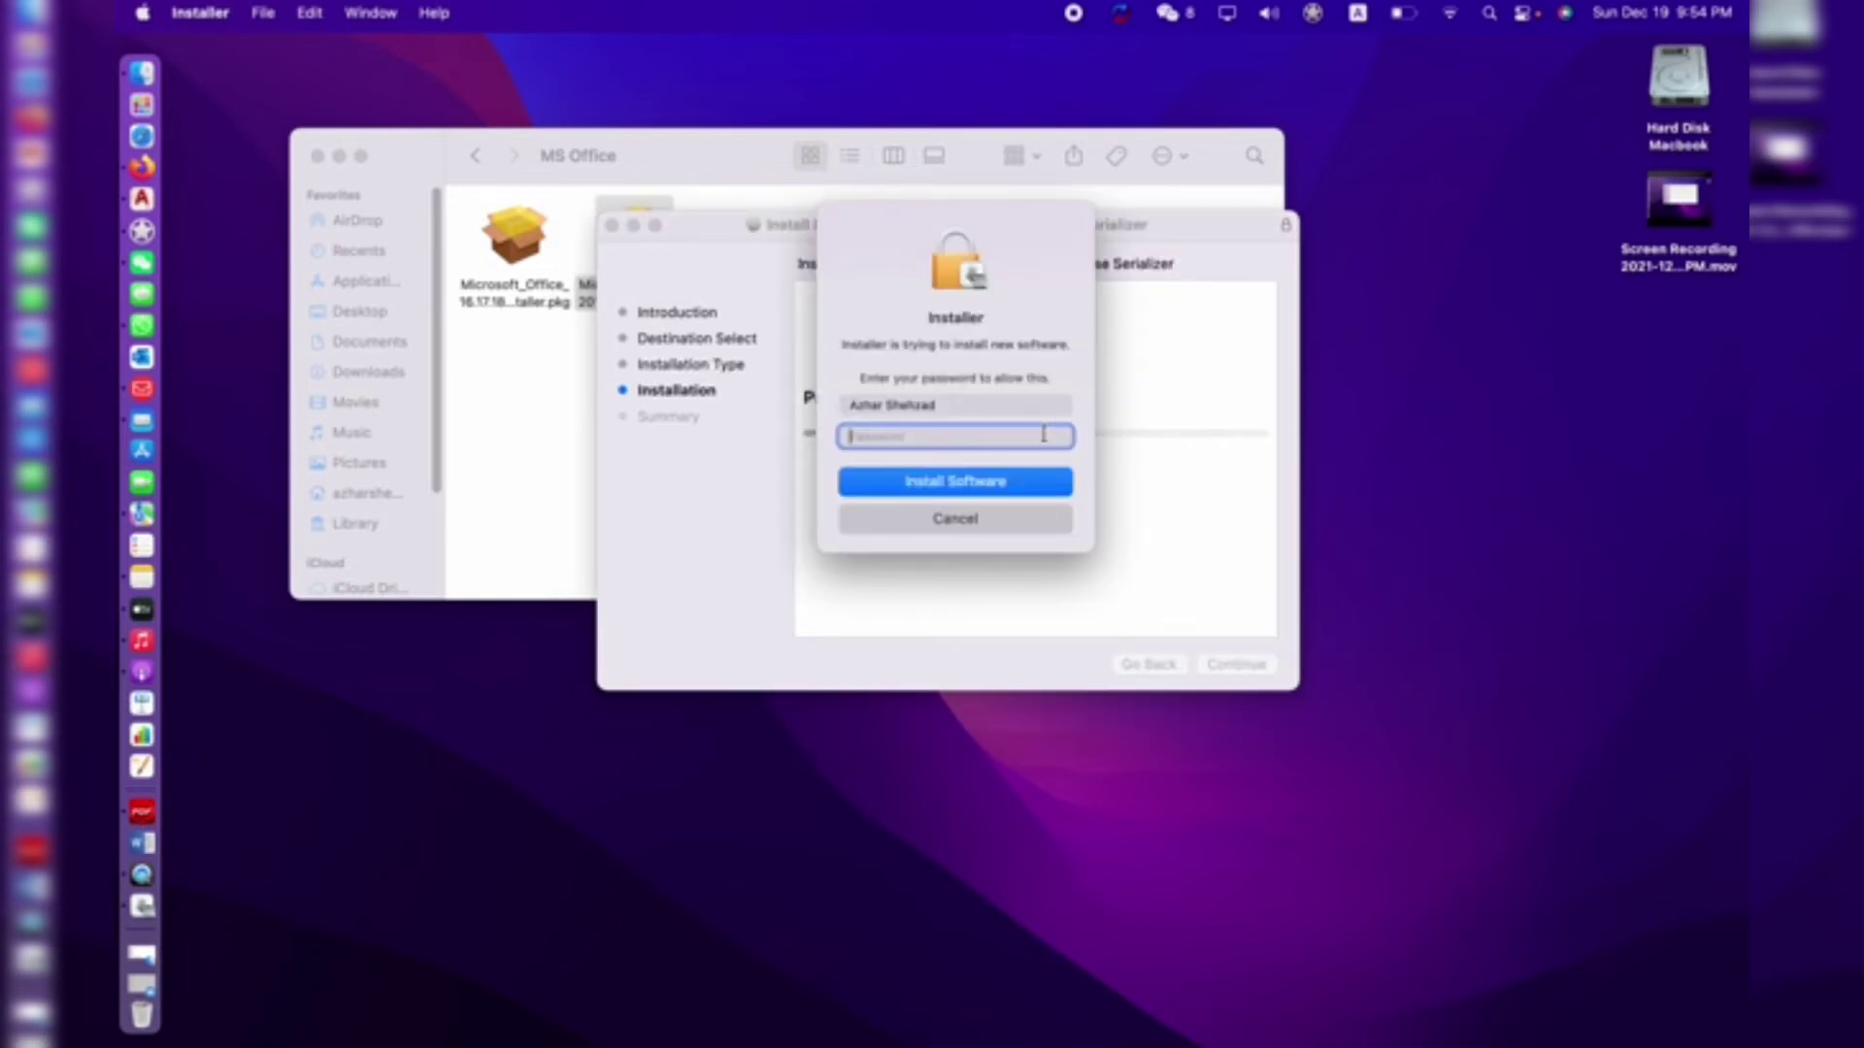
type("*********")
key("Return")
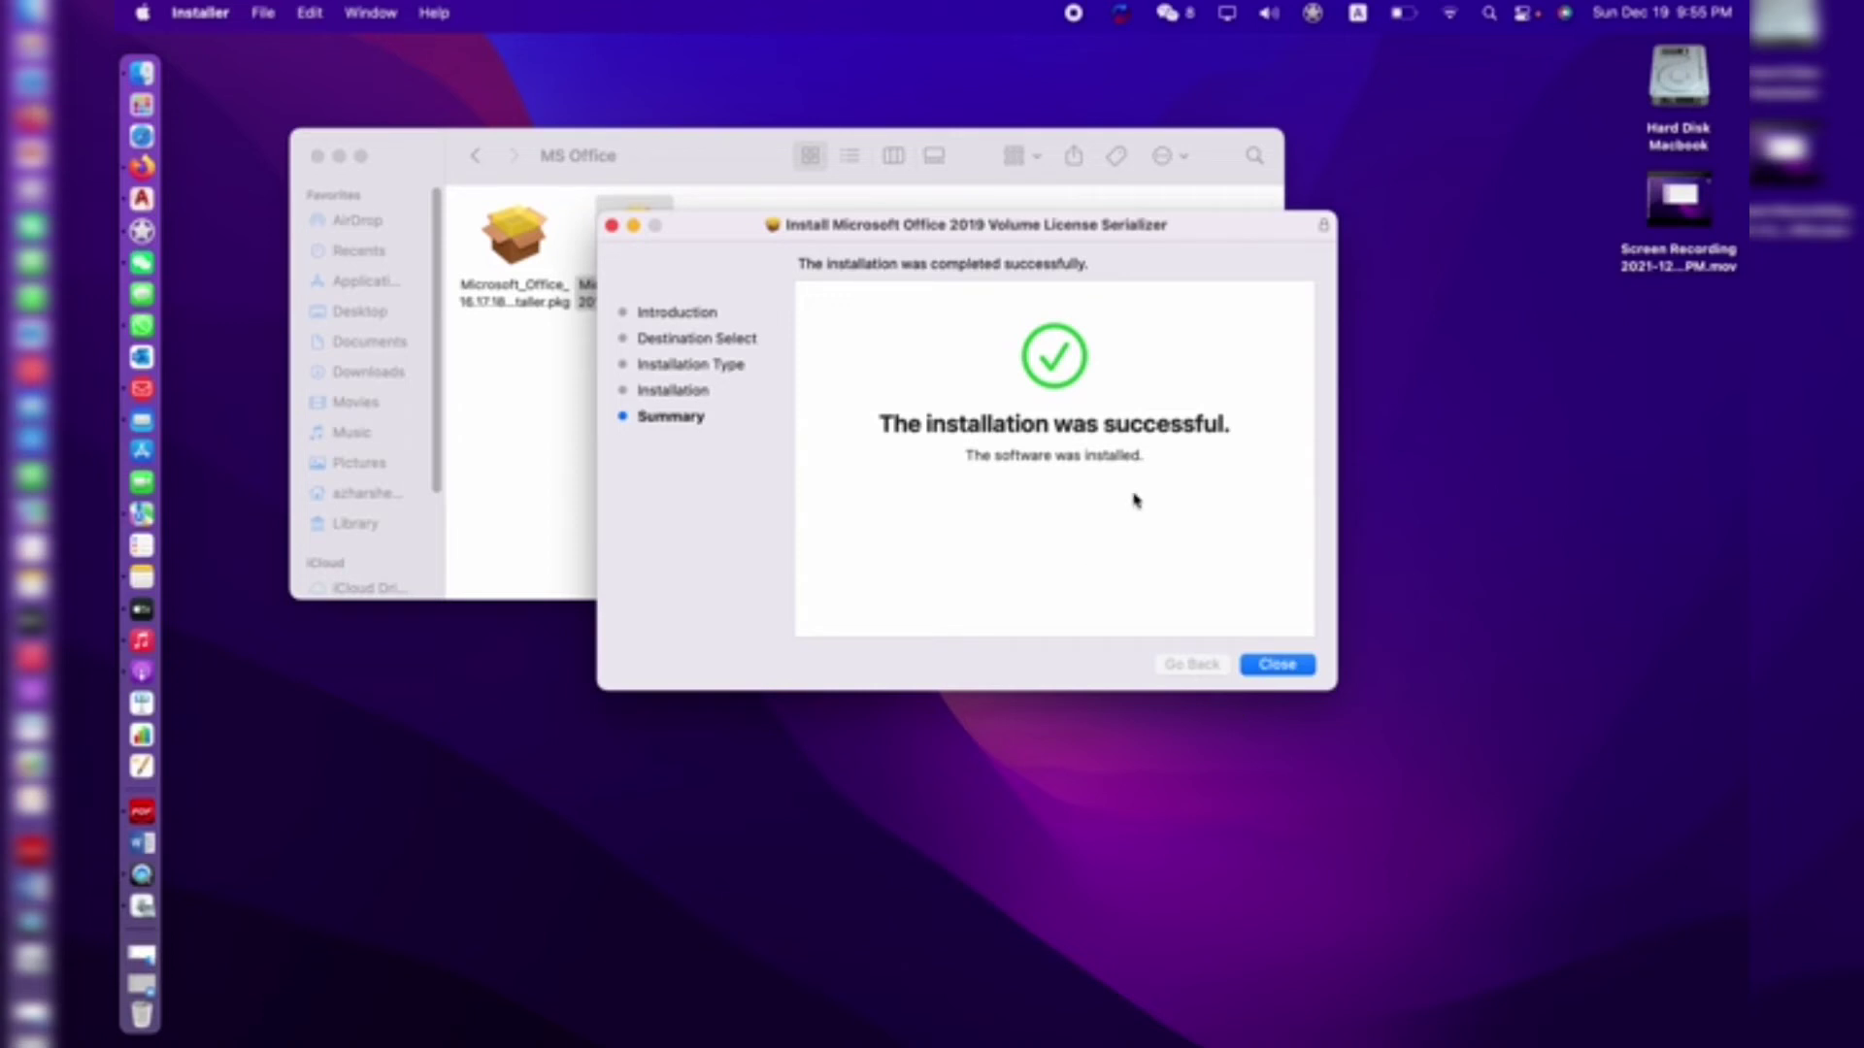
left_click(1278, 665)
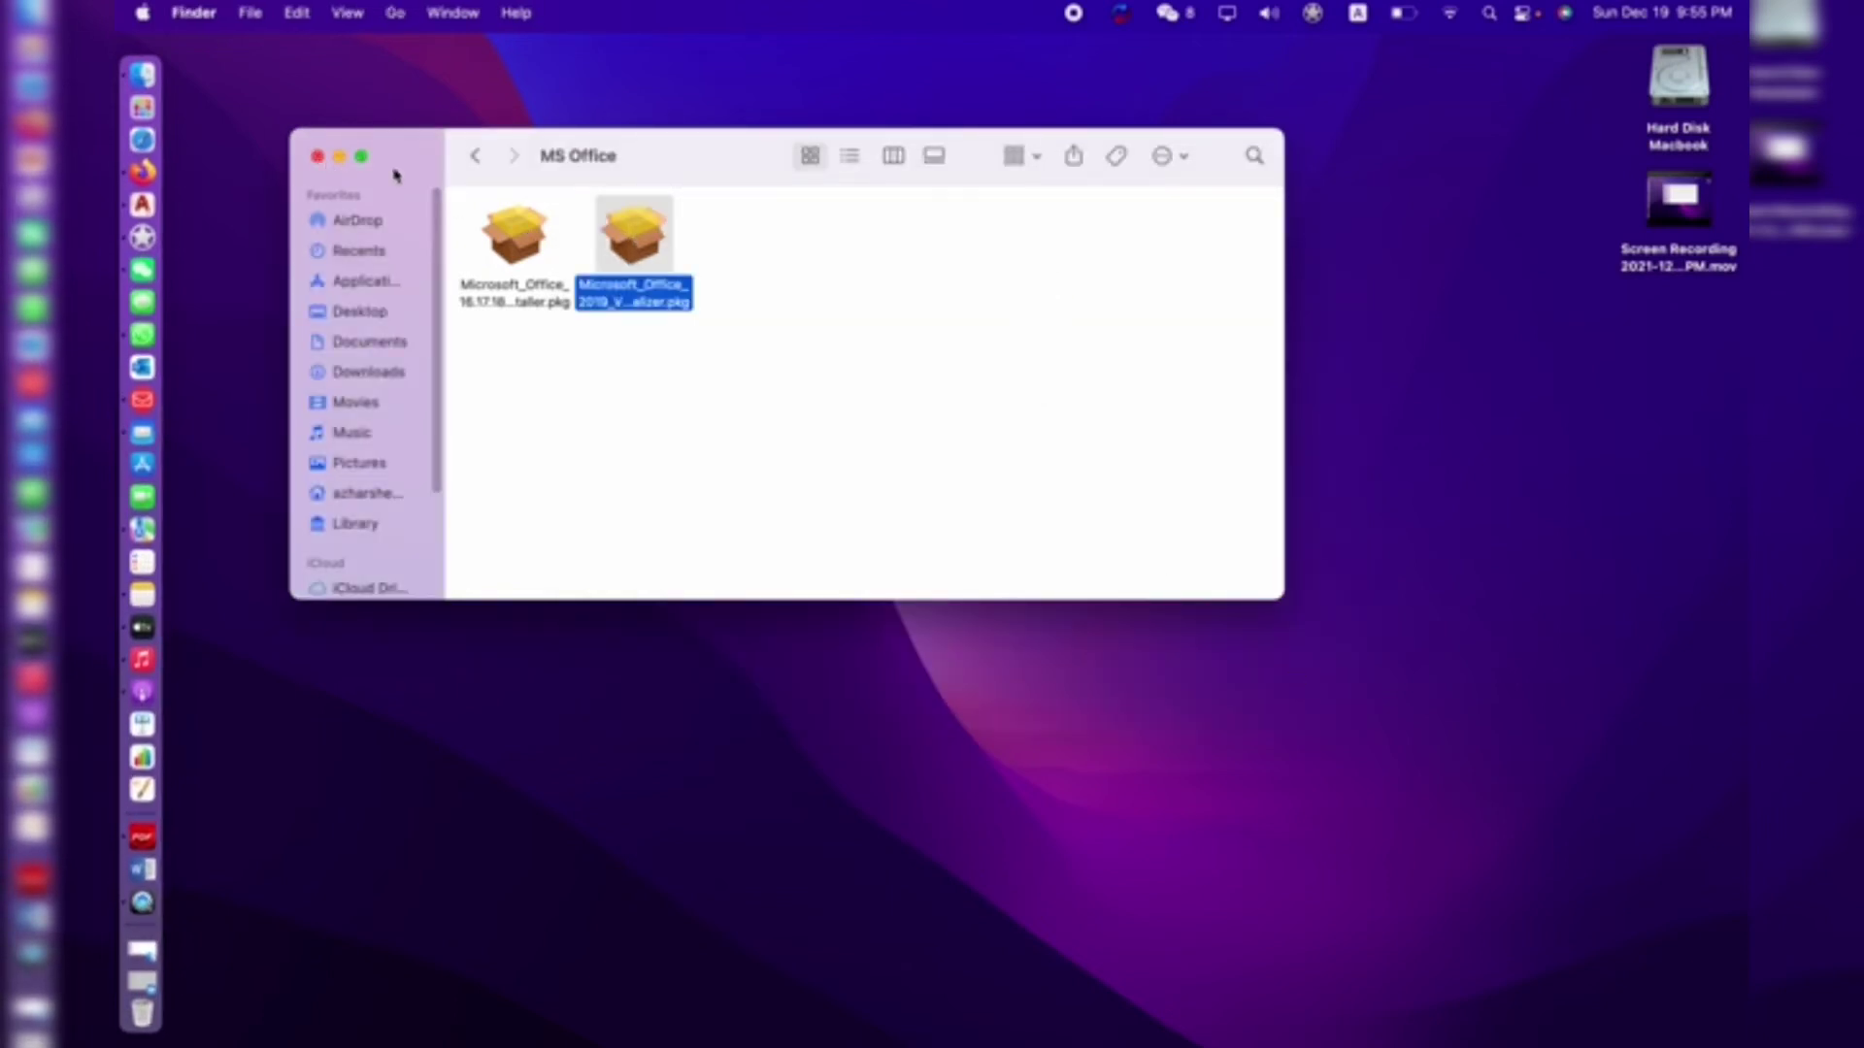
Close the MS Office Finder window and bring up Launchpad
left_click(317, 157)
left_click(139, 109)
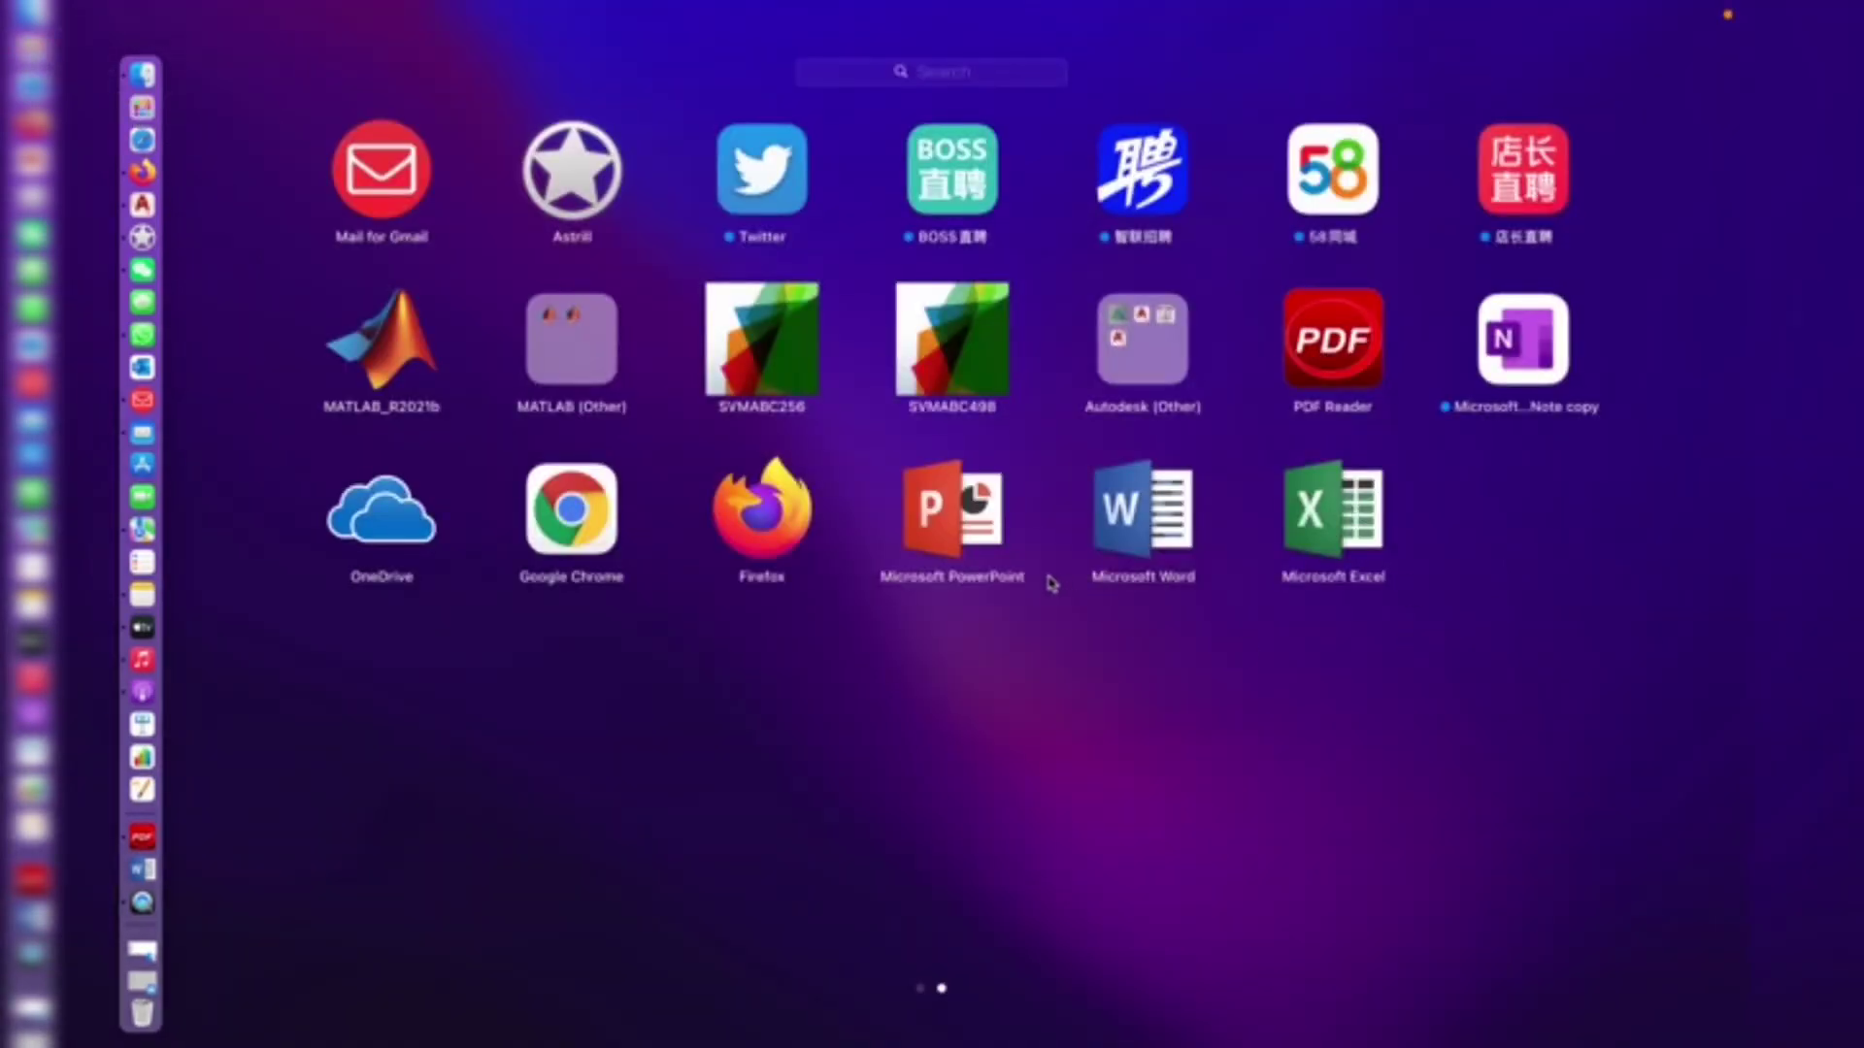
Launch Microsoft Word from Launchpad
left_click(1136, 498)
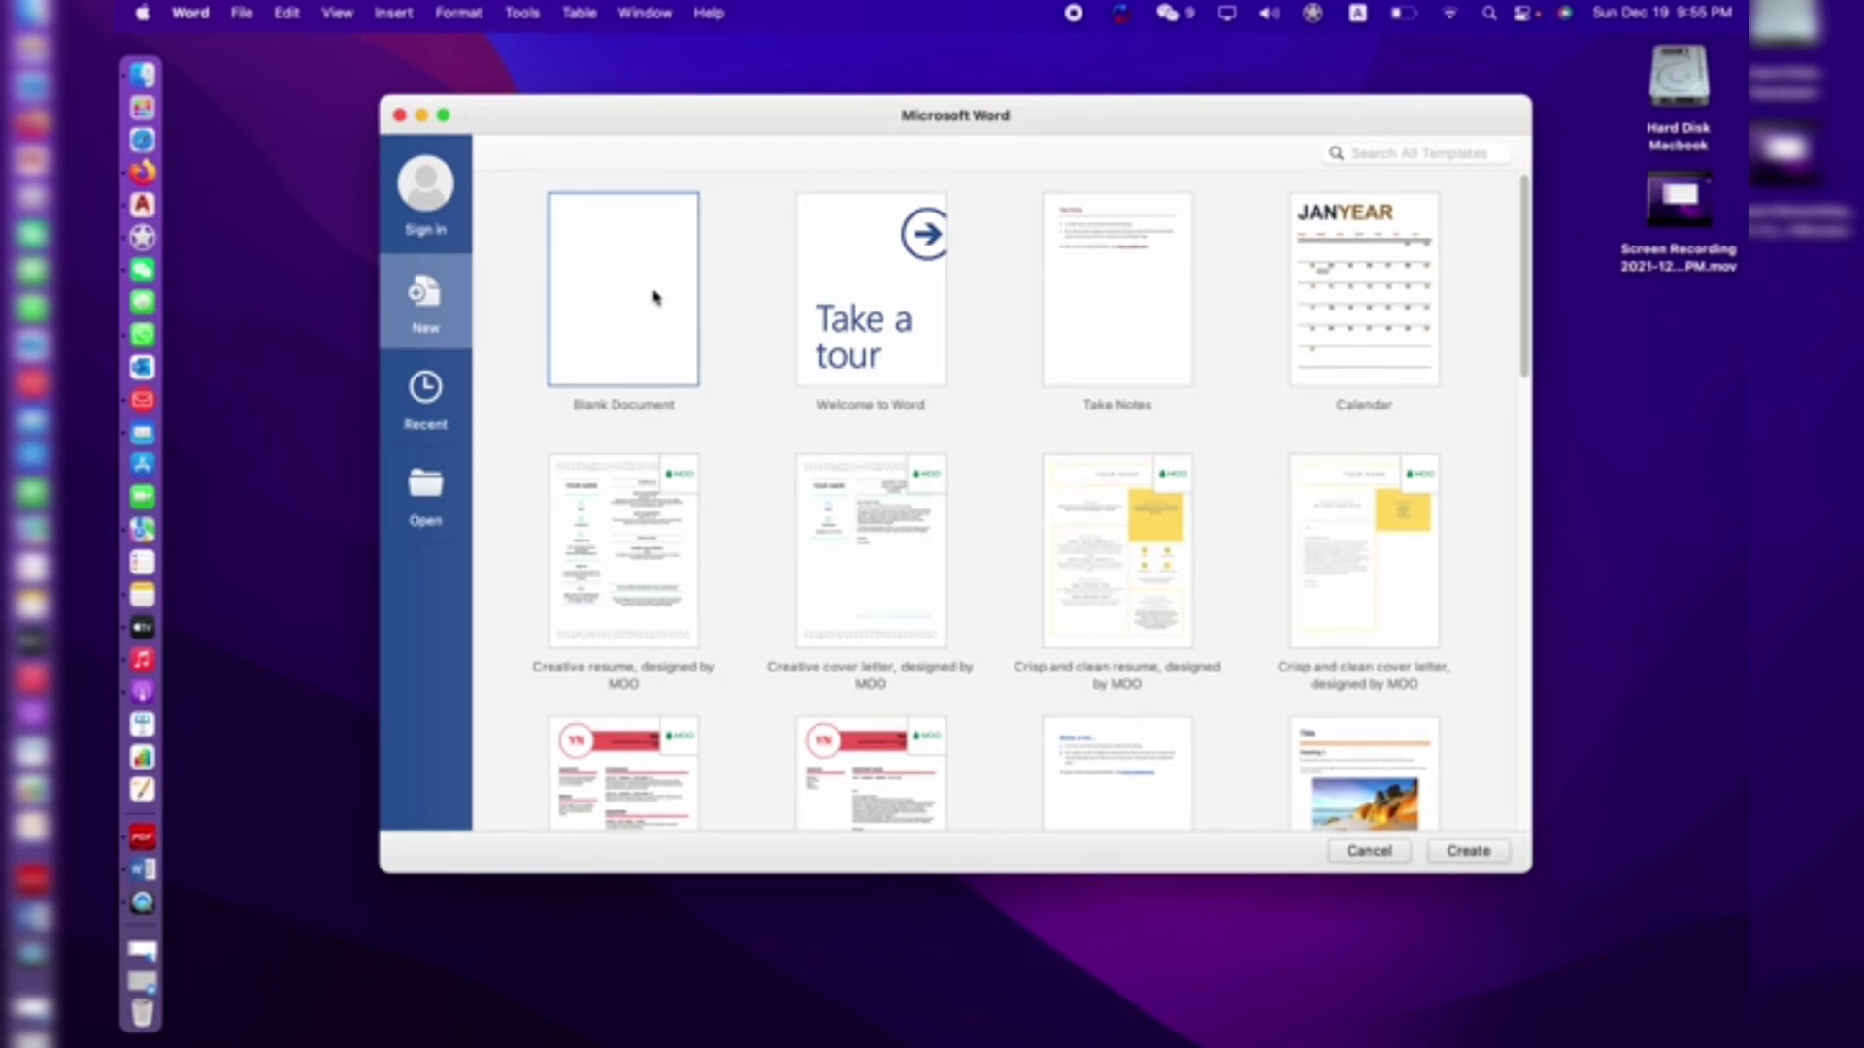
Create a Blank Document in Word and enlarge its window to full screen
left_click(624, 407)
left_click(615, 356)
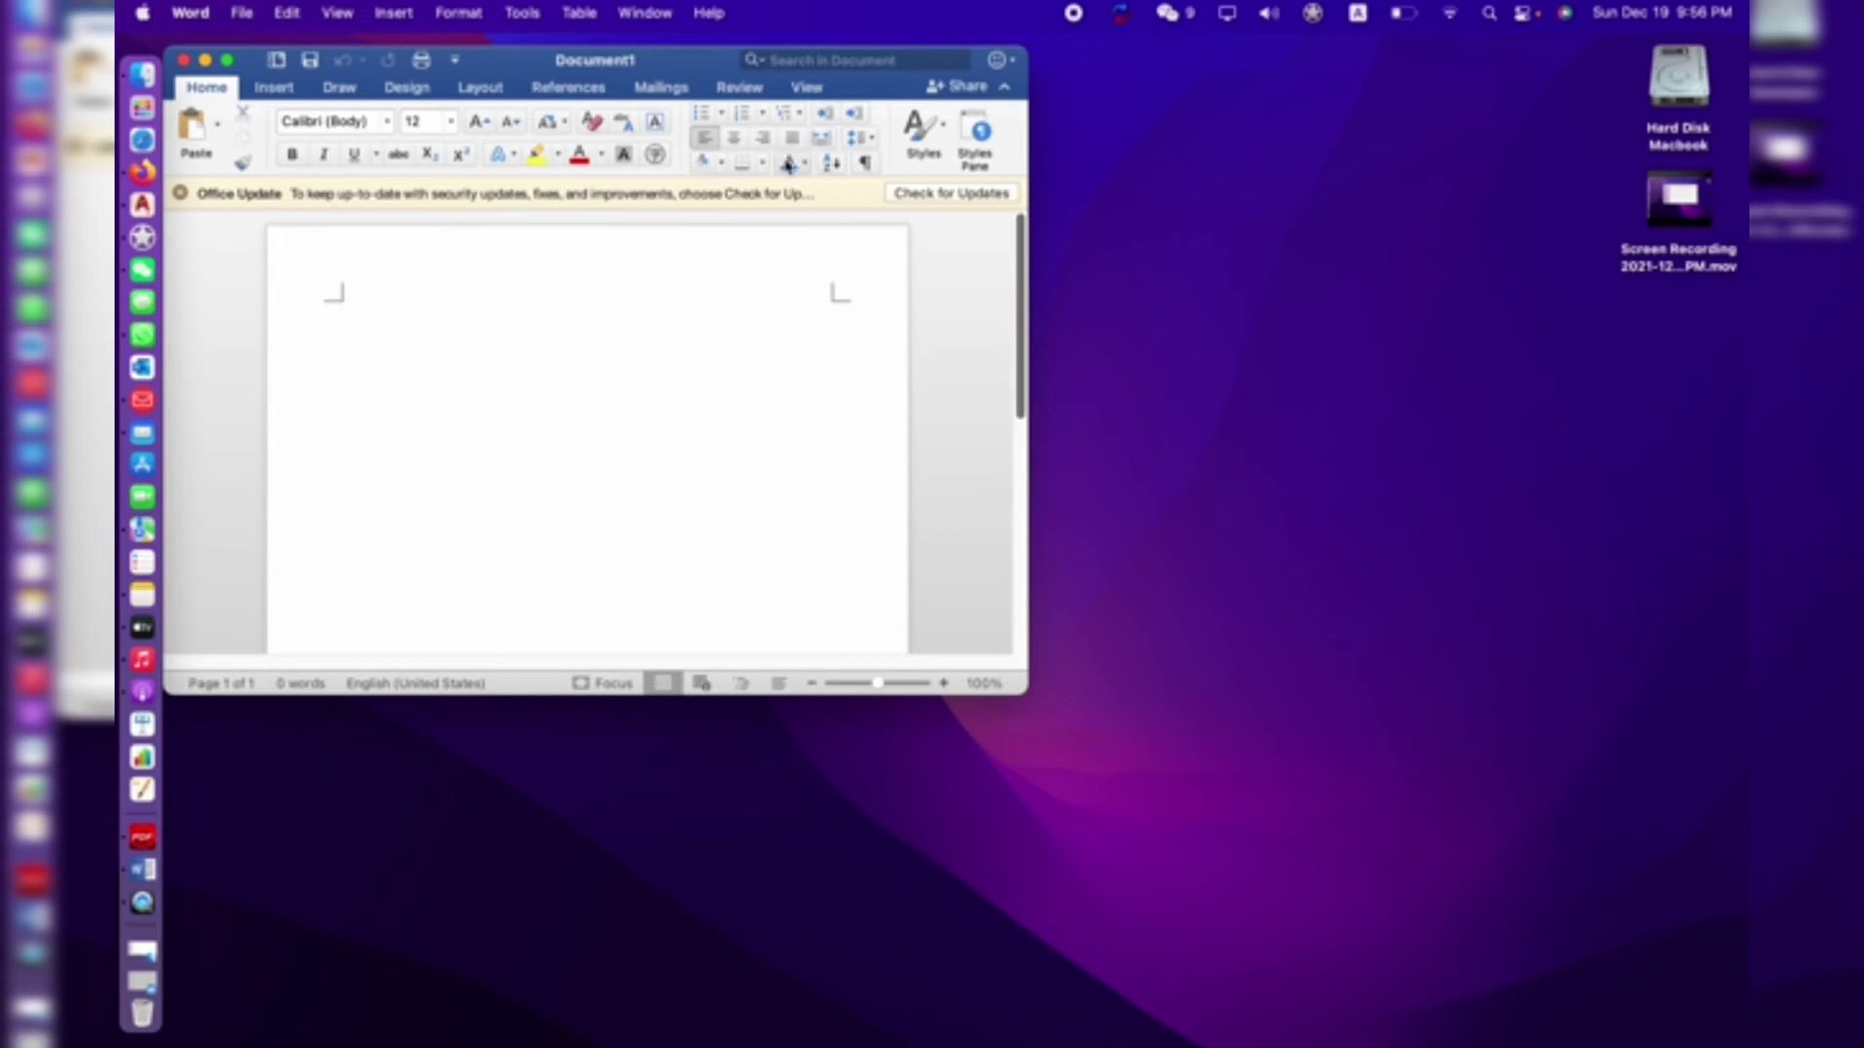
left_click(227, 59)
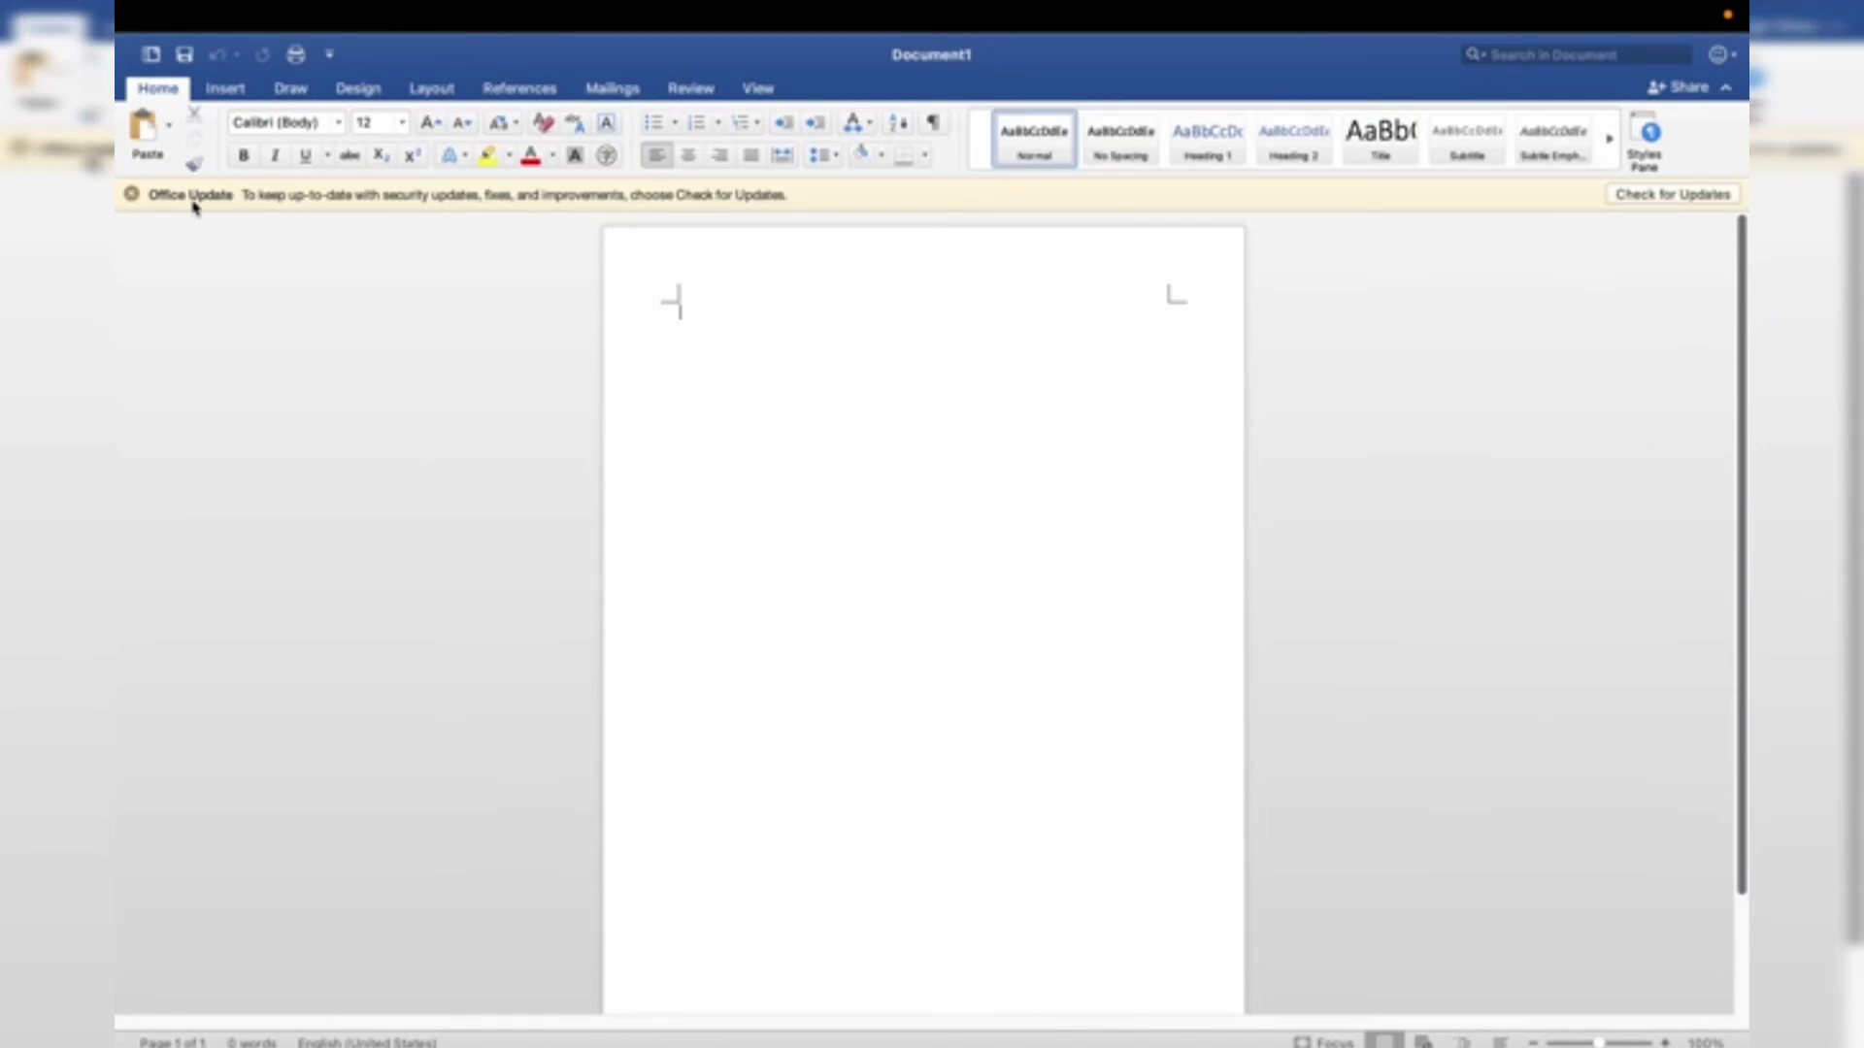
Dismiss the update notice, type a line and make 'How are you?' bold, italic and underlined
left_click(131, 194)
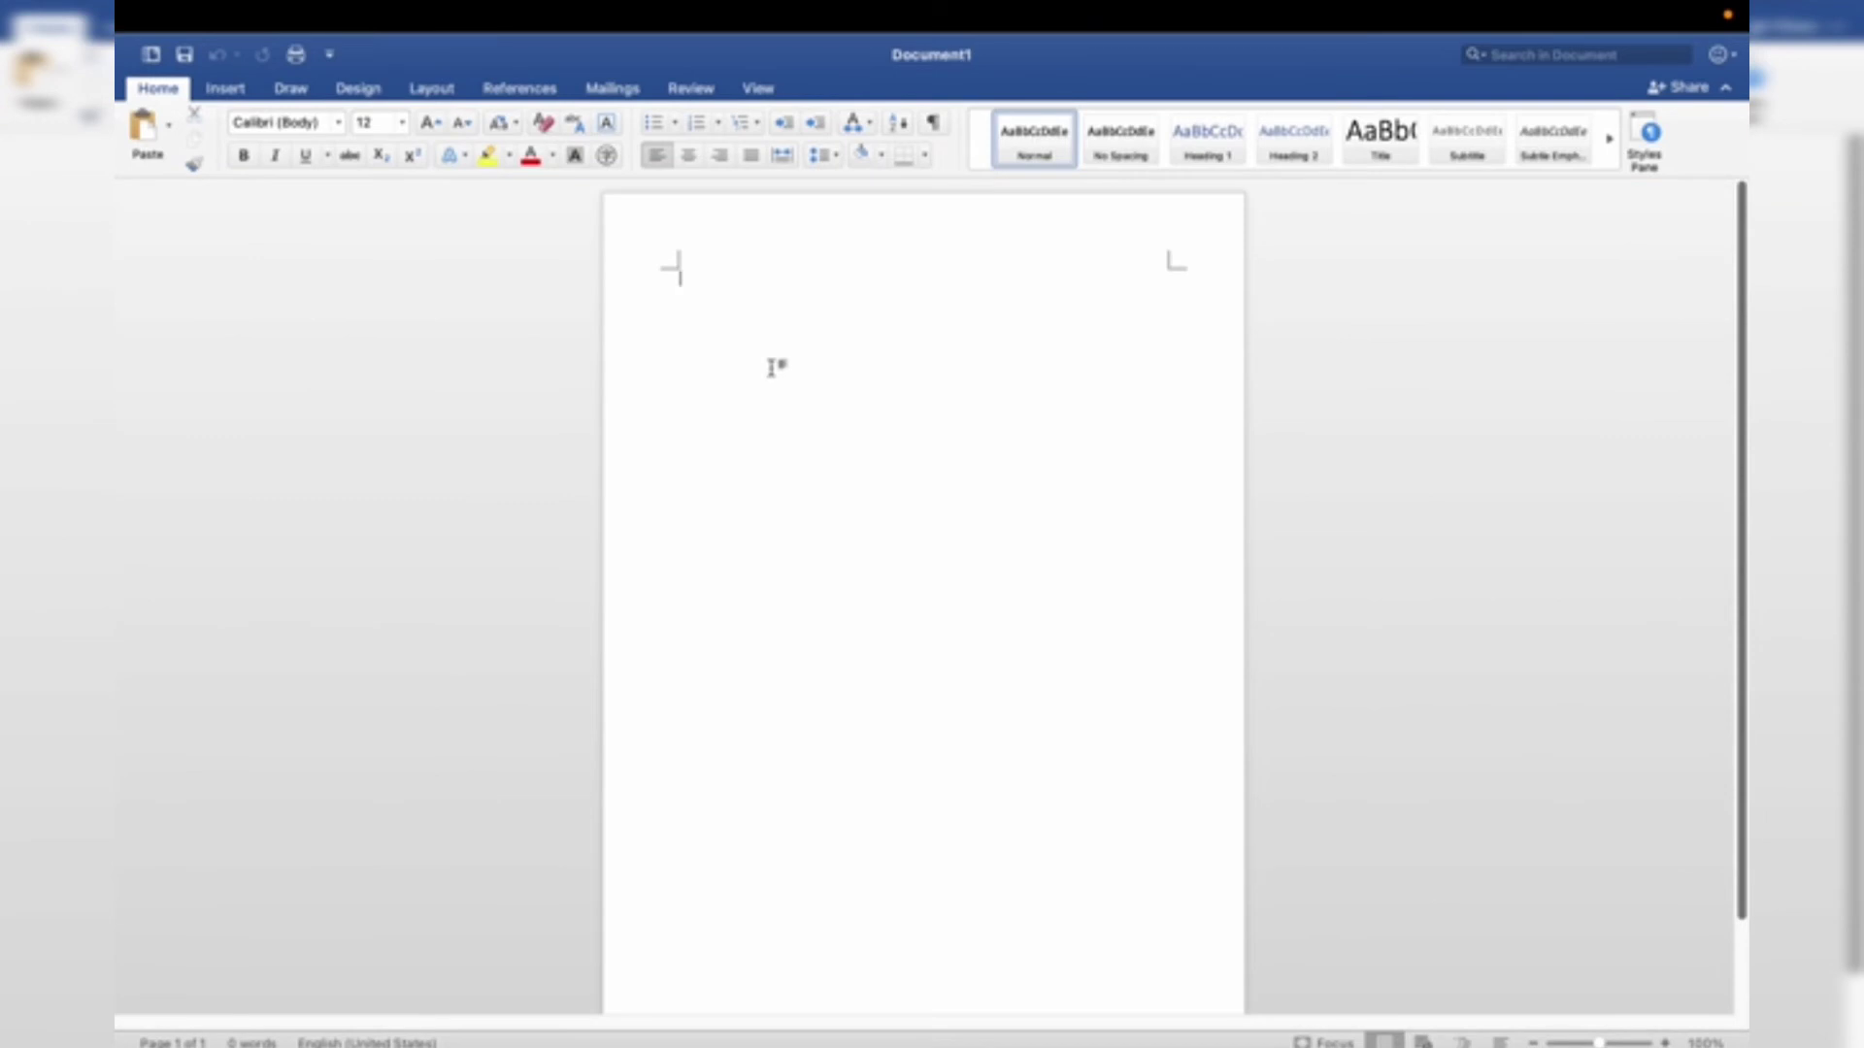
type("m")
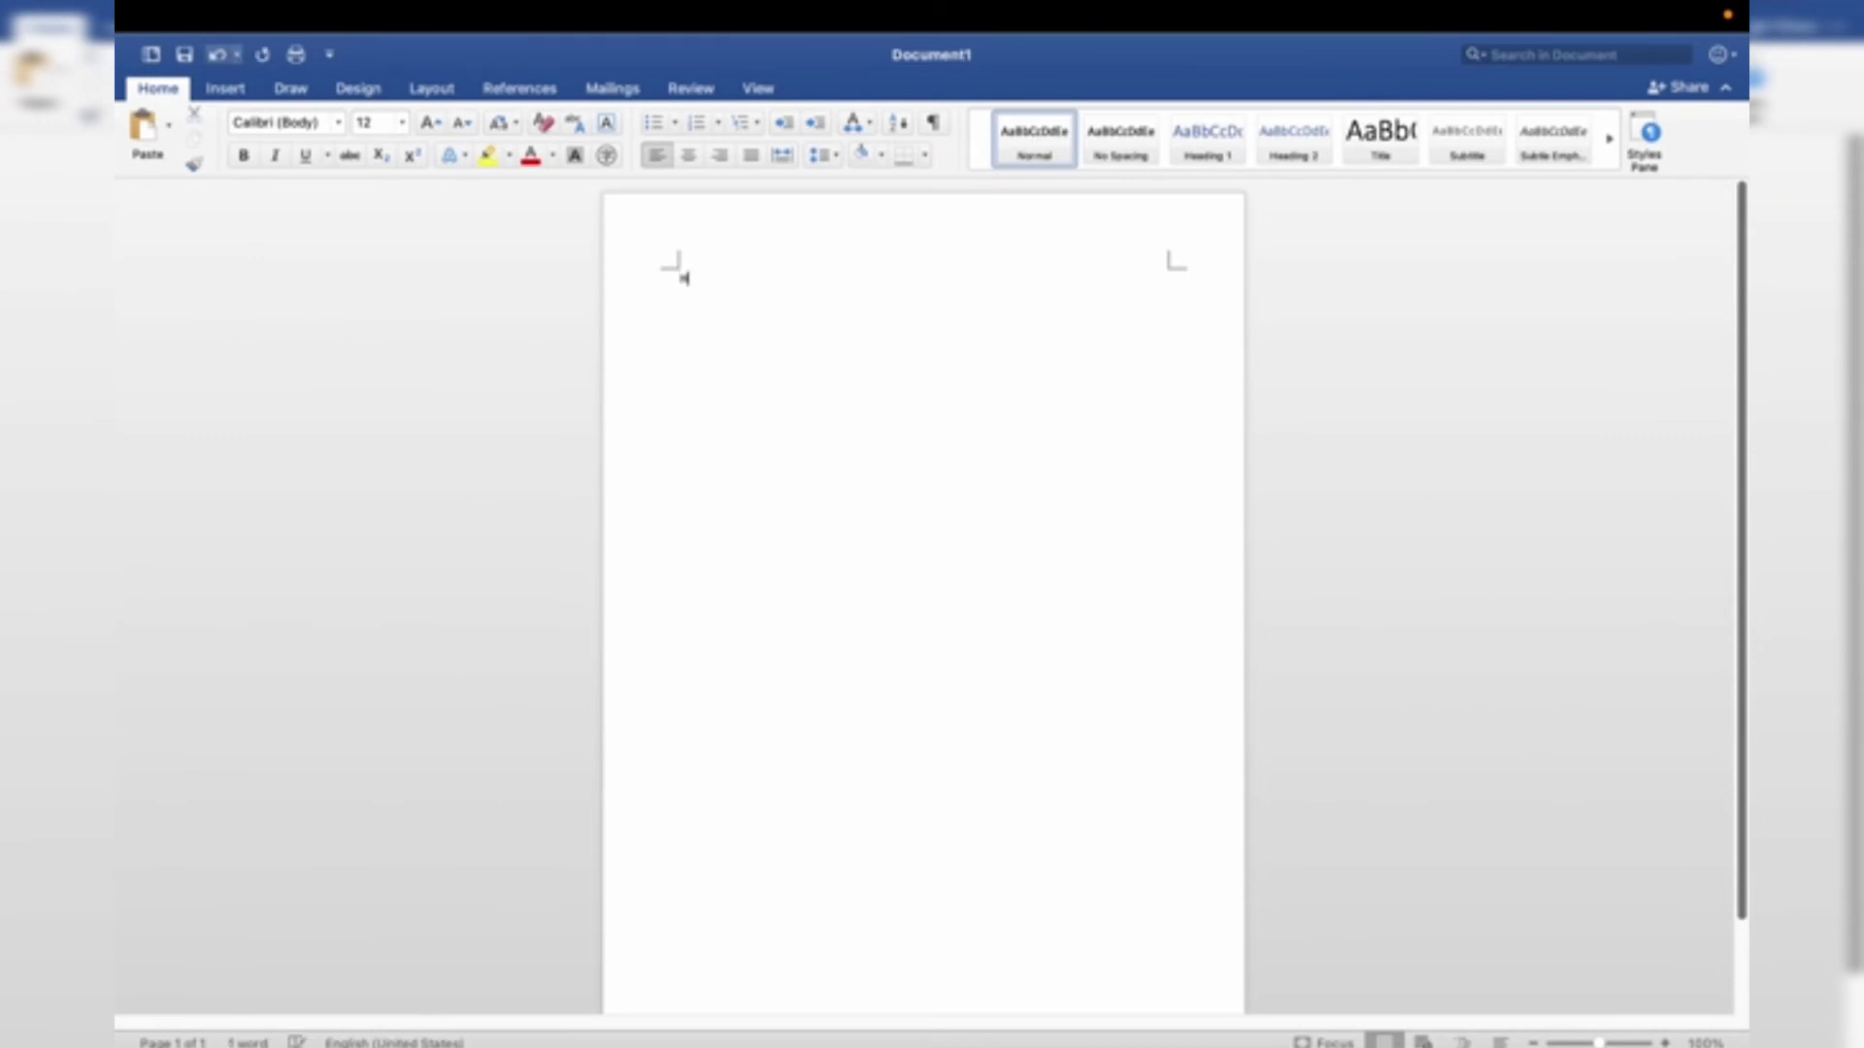
type("y")
left_click_drag(774, 286, 669, 288)
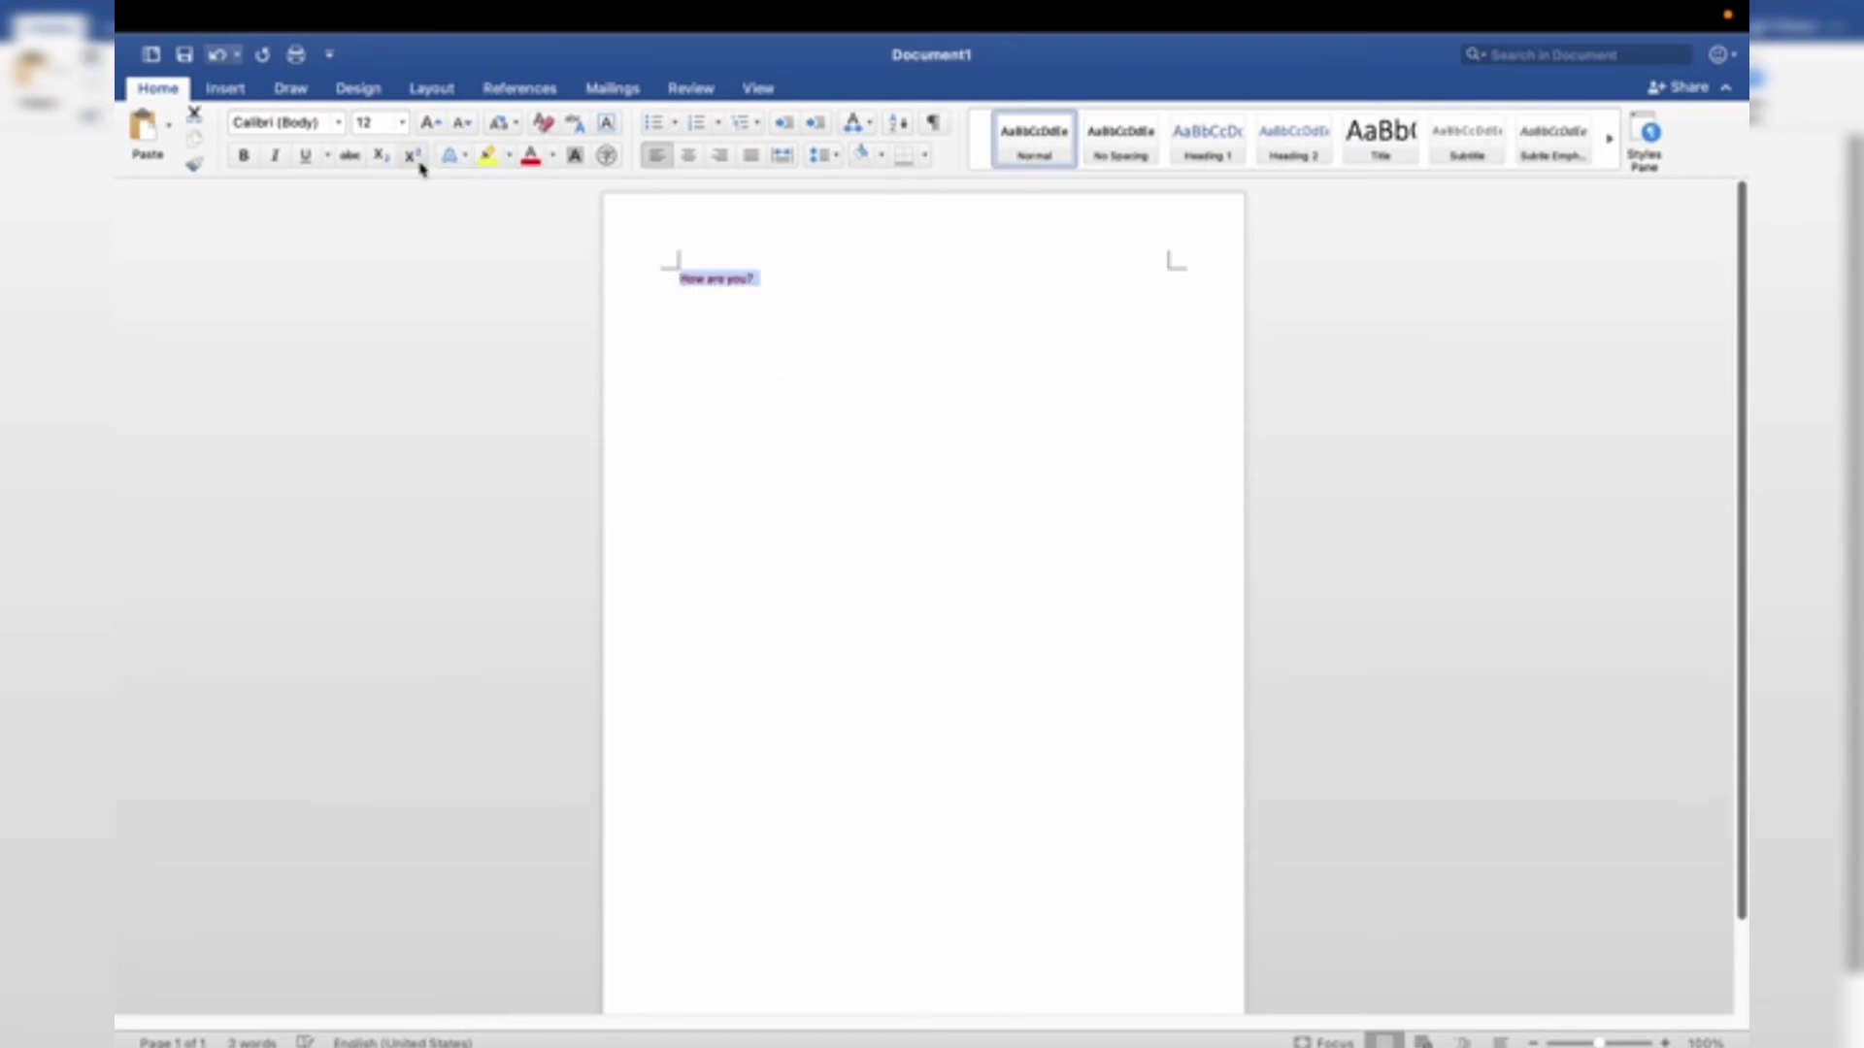
left_click(243, 156)
left_click(275, 155)
left_click(304, 158)
left_click(761, 285)
left_click(695, 276)
Set the line's font size to 25, then close Document1 without saving
left_click_drag(761, 281, 681, 280)
left_click(380, 123)
type("25")
key("Return")
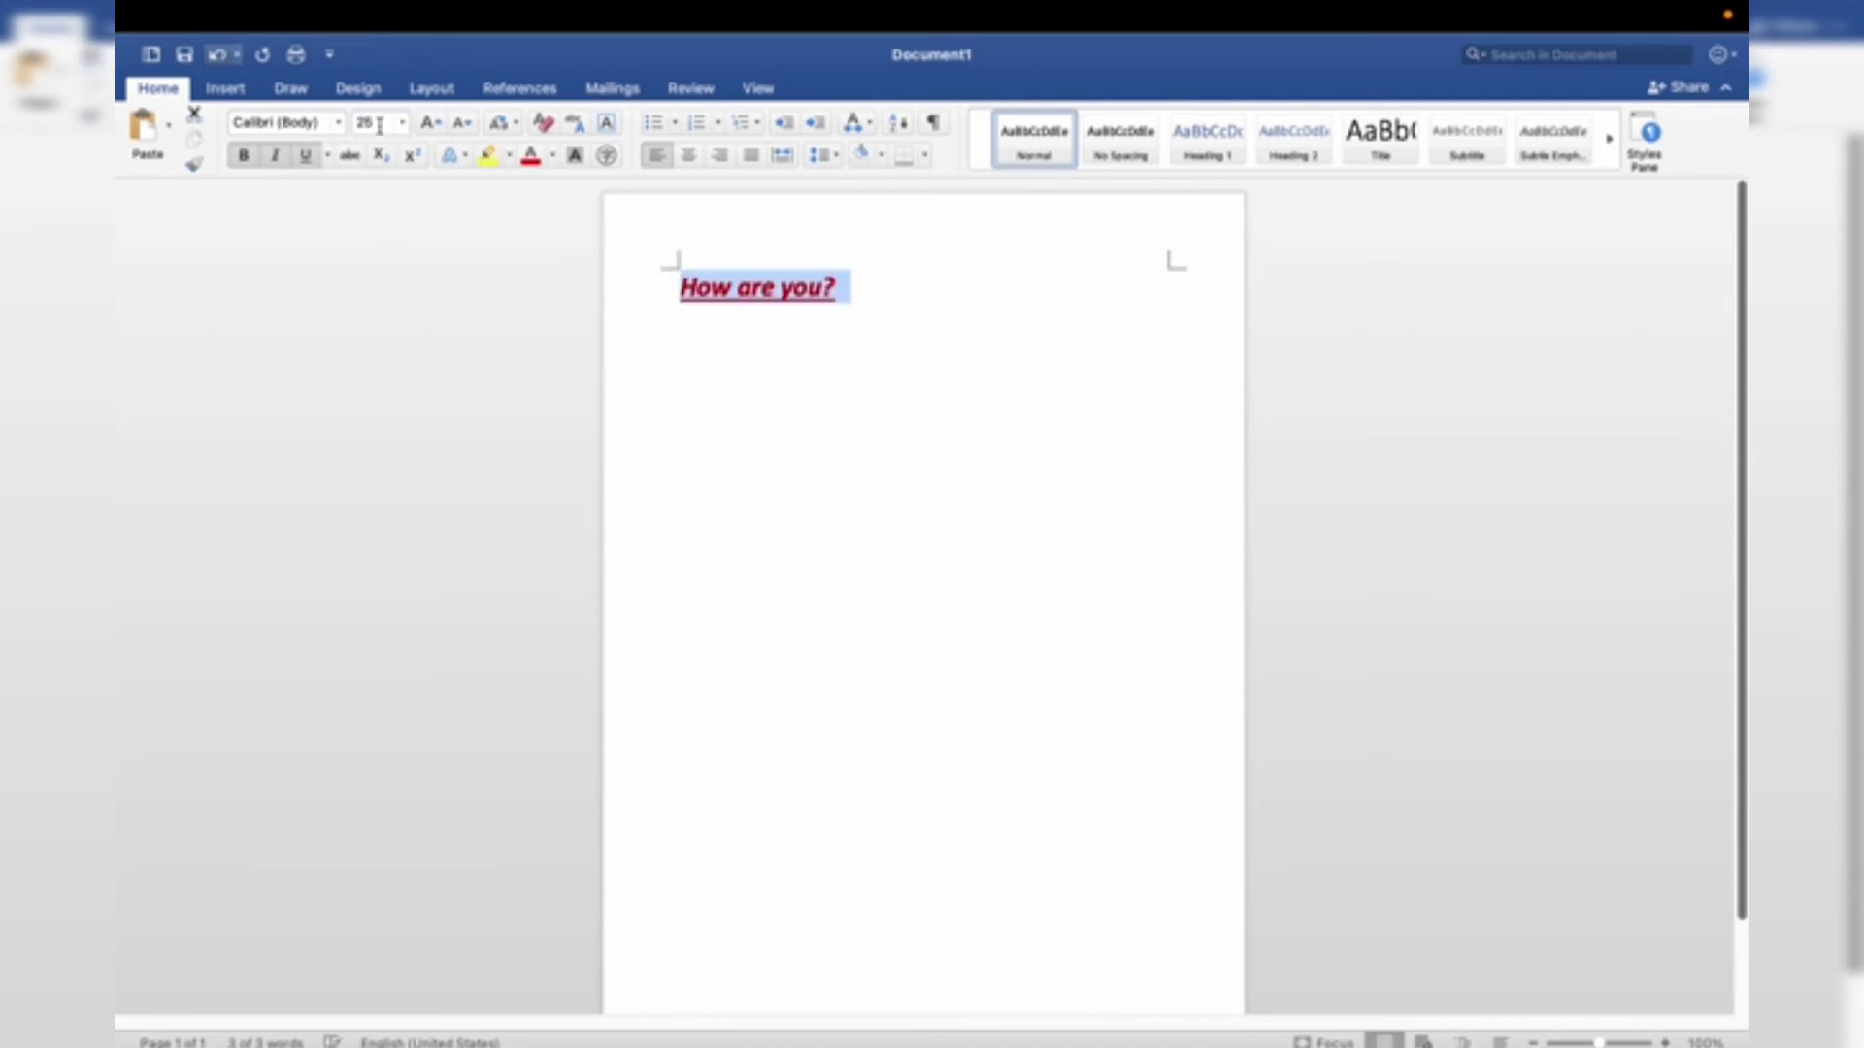
left_click(875, 303)
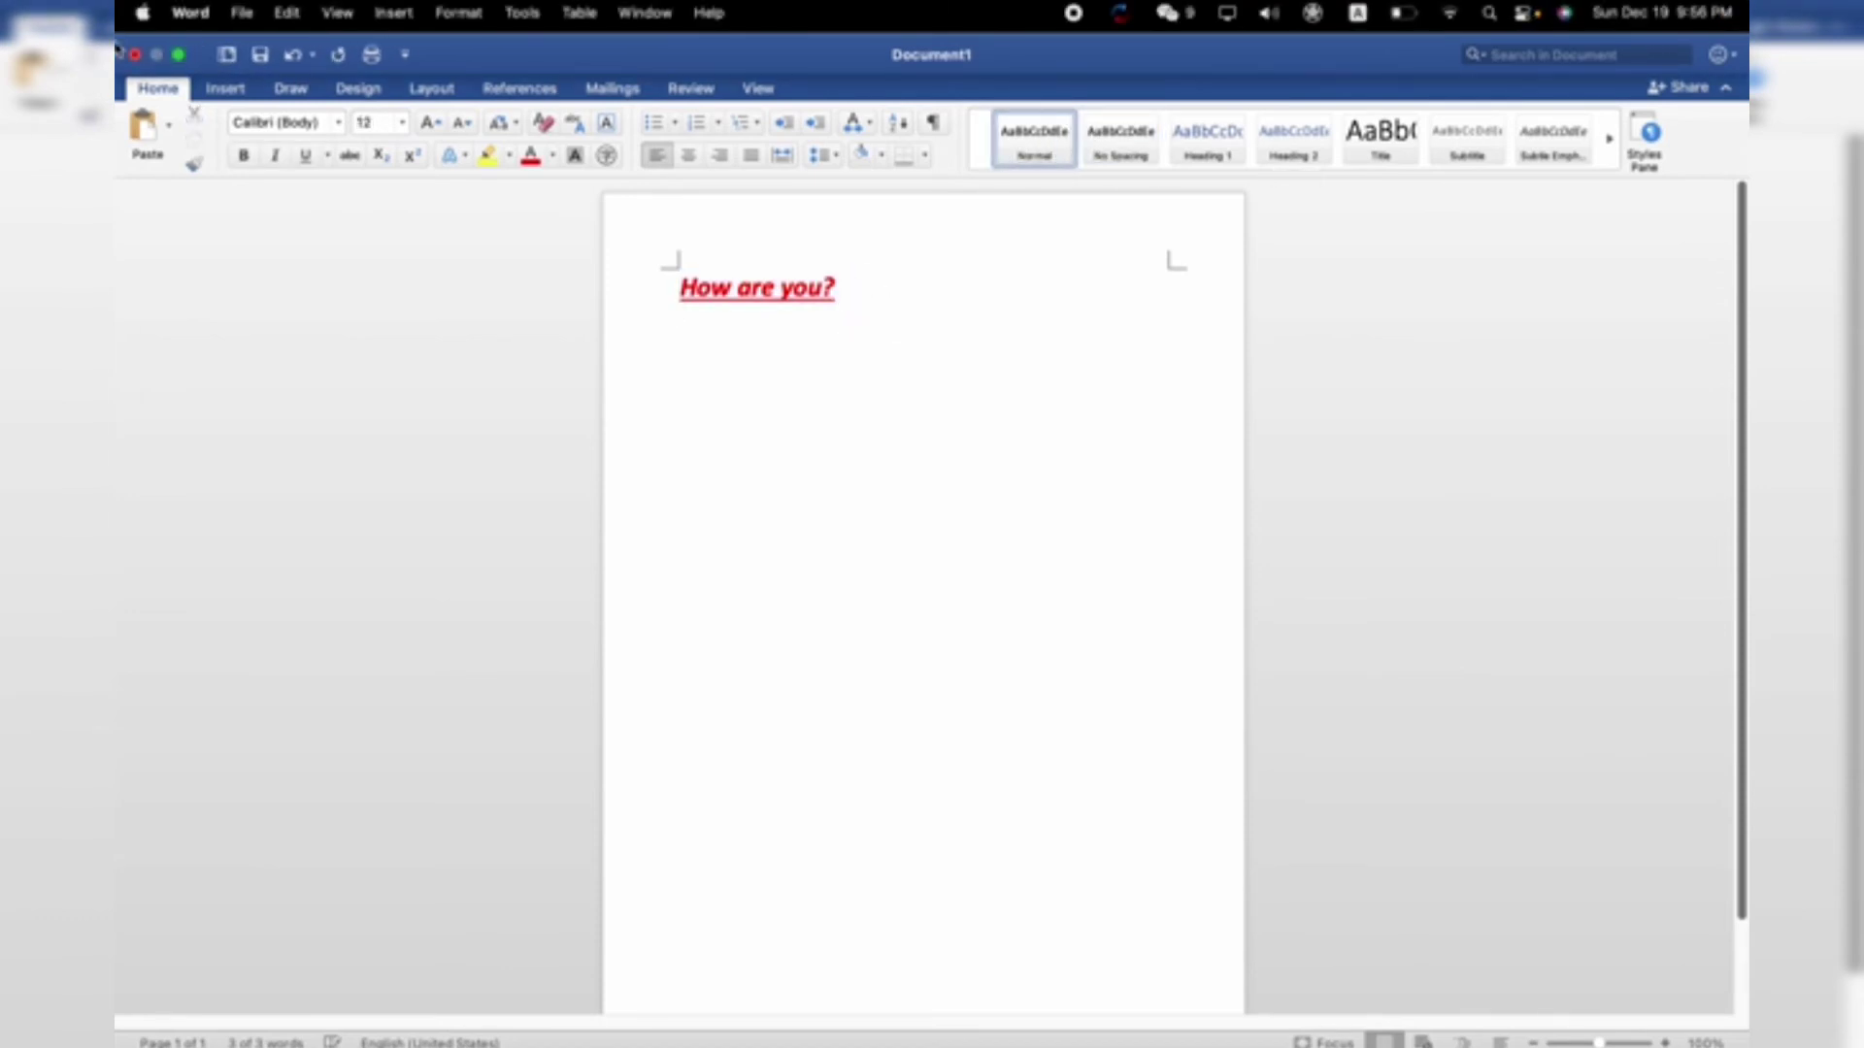
left_click(138, 55)
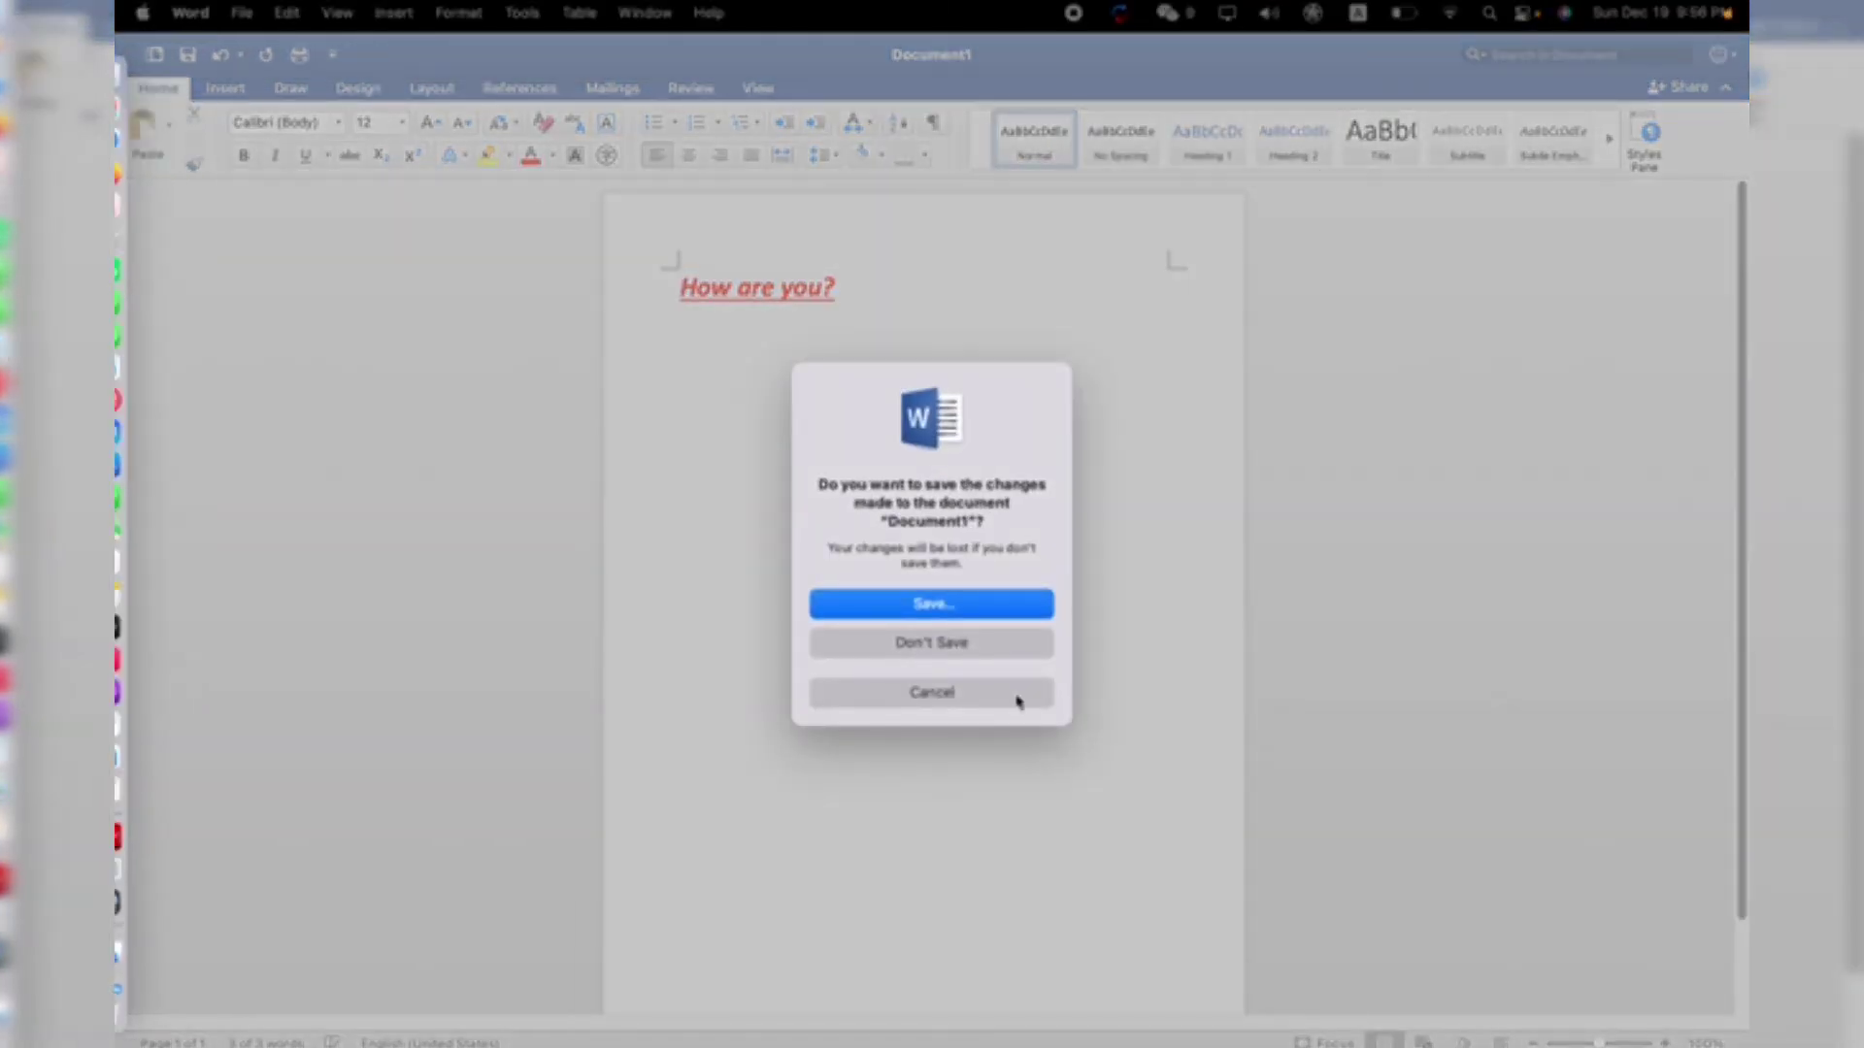
left_click(952, 643)
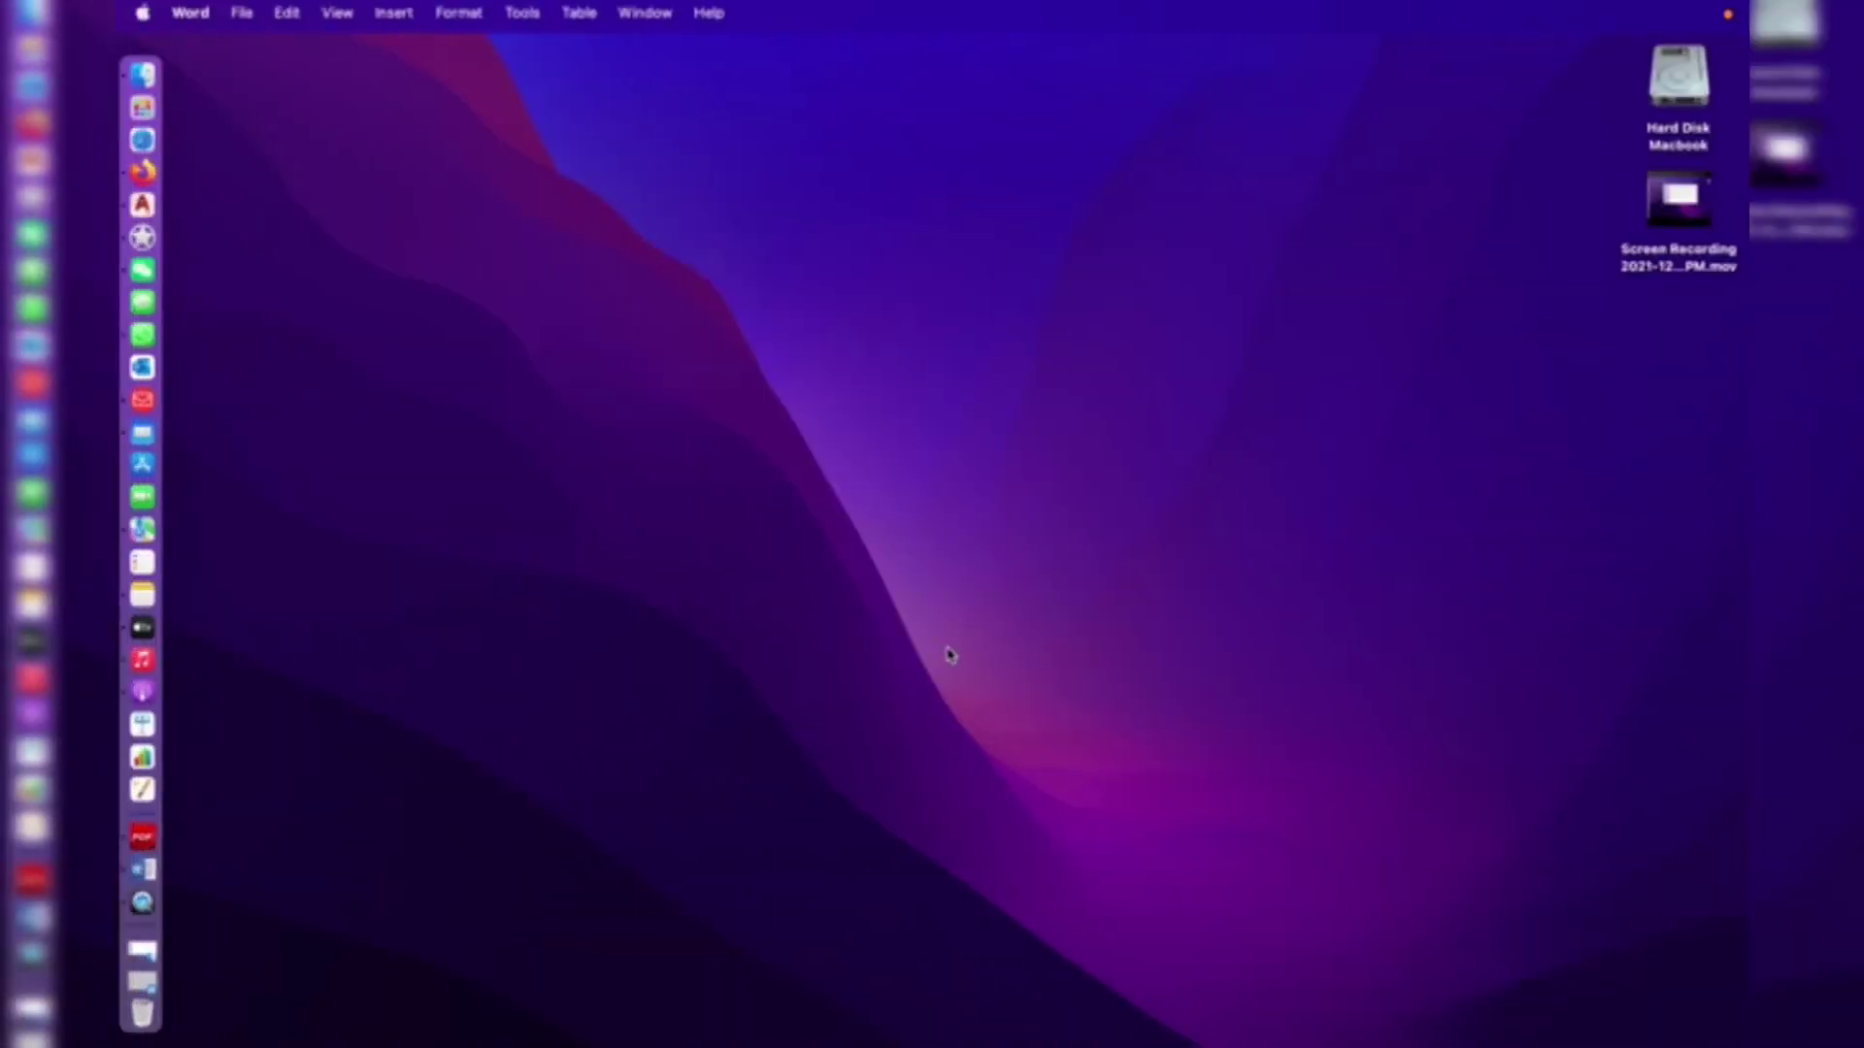
Launch Microsoft PowerPoint from Launchpad and pick the blank presentation template
left_click(142, 107)
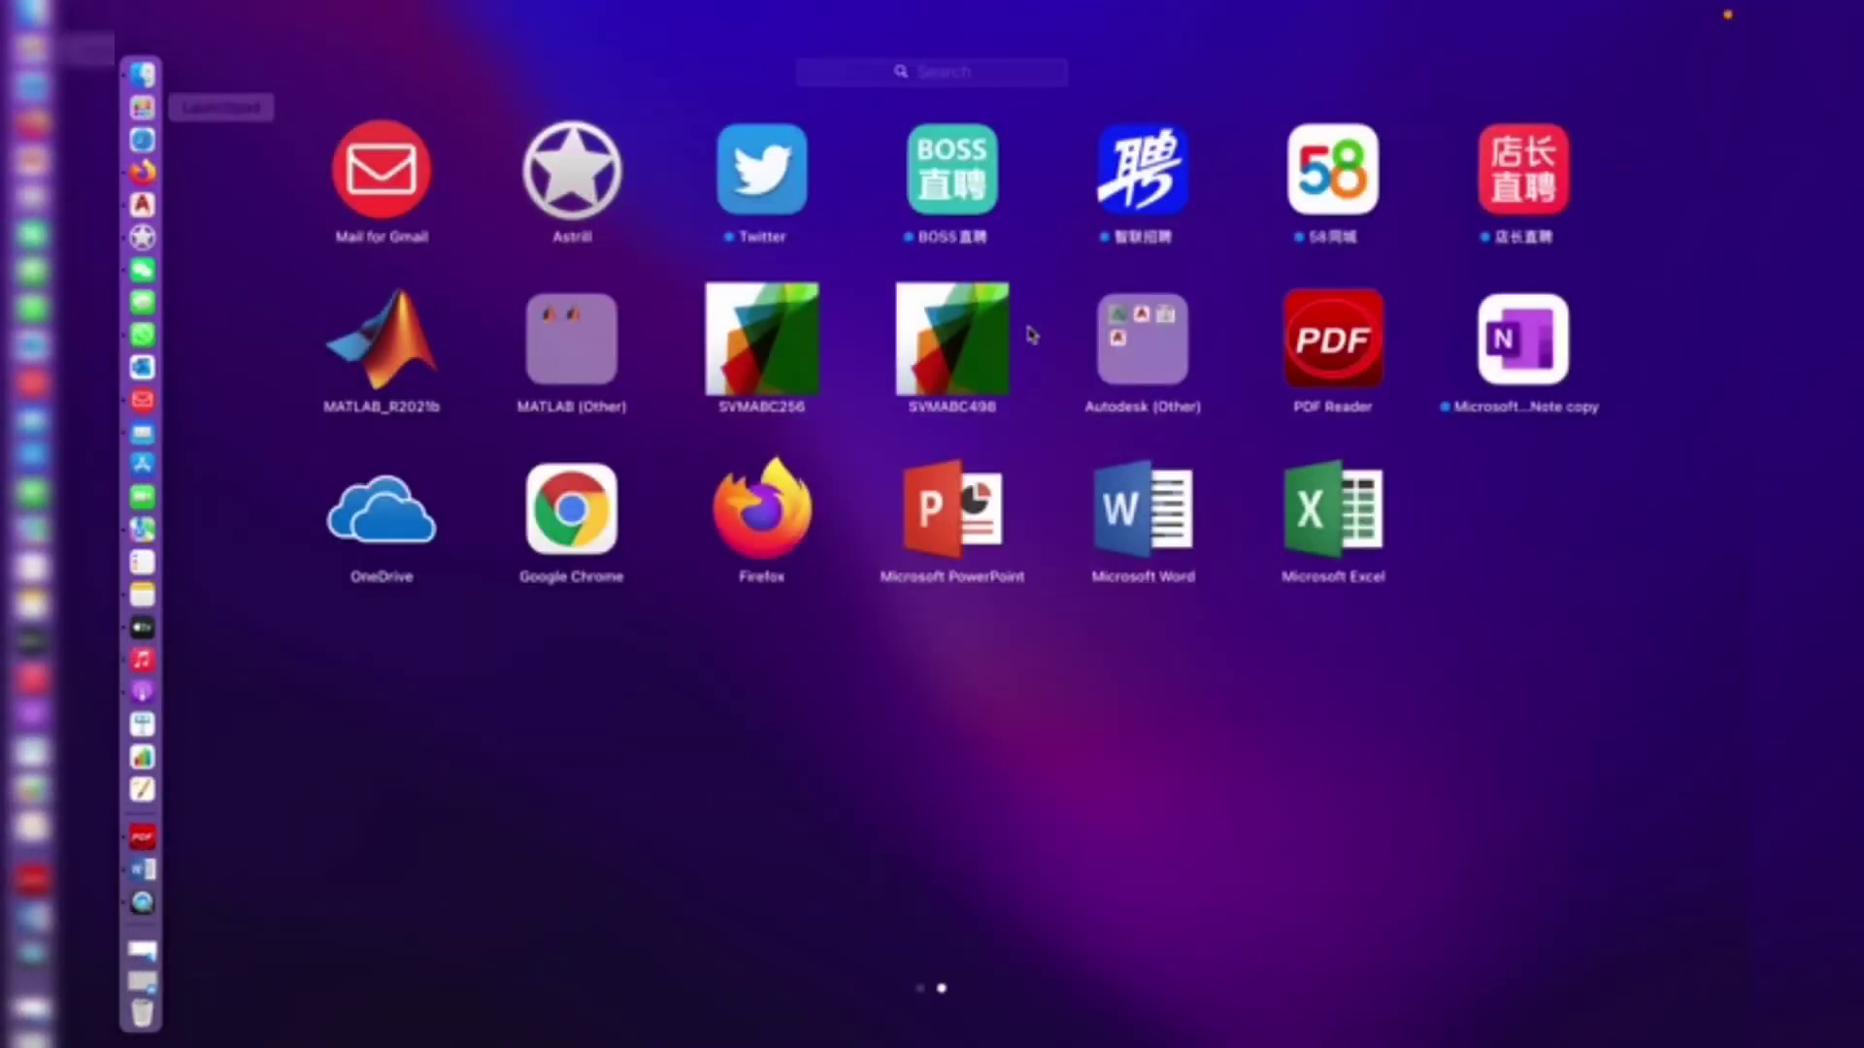
left_click(1003, 512)
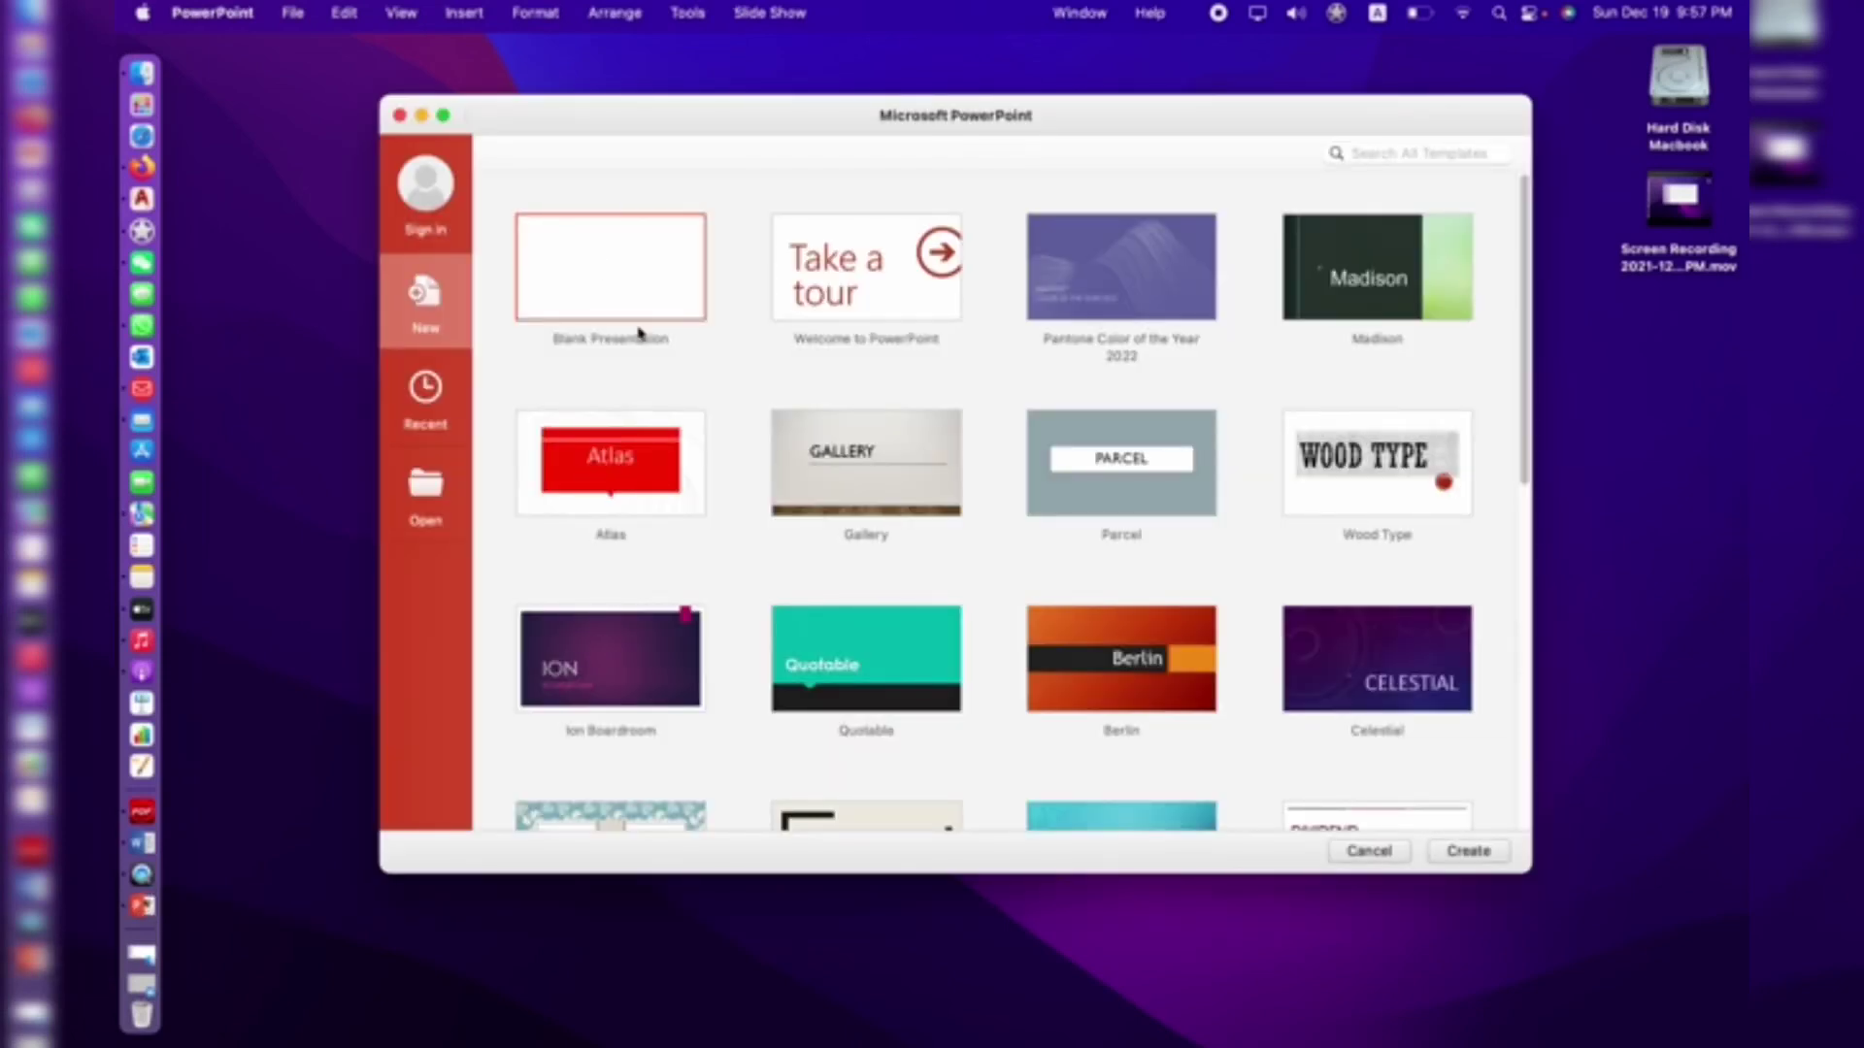
left_click(620, 303)
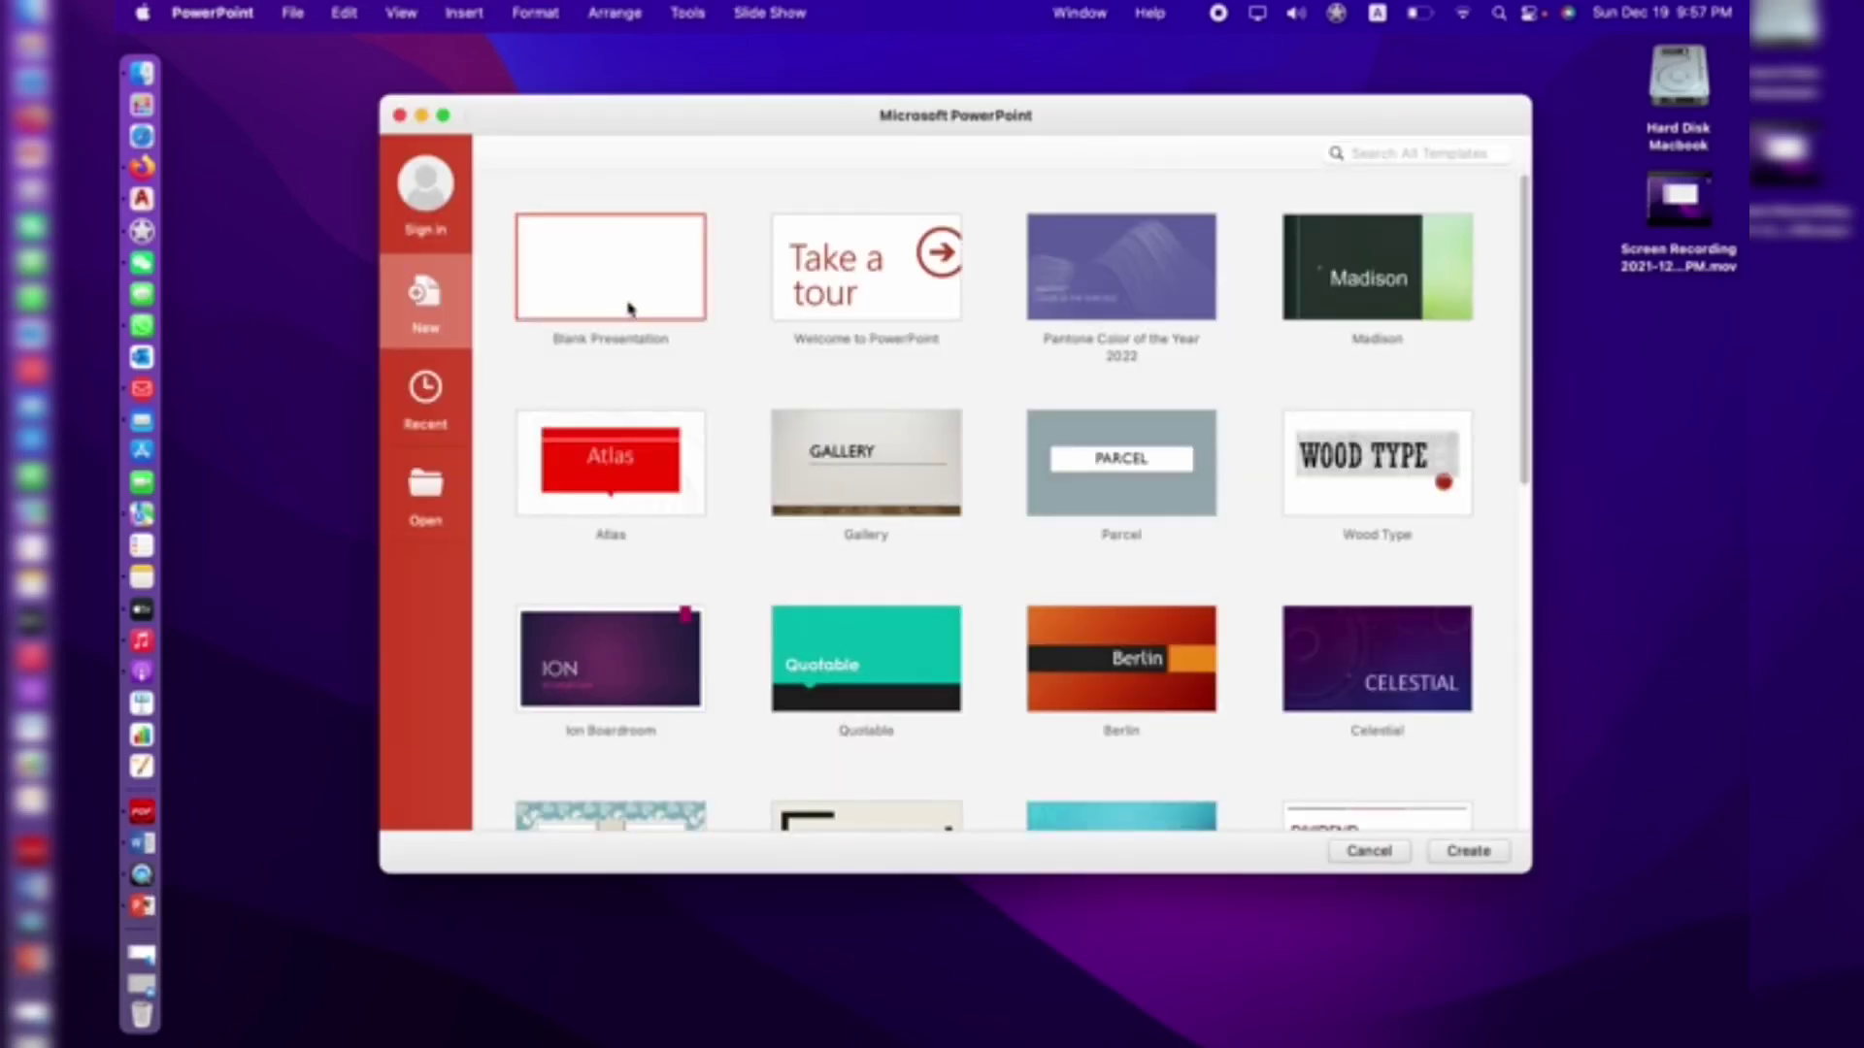
Open a blank Presentation1, click into its title and subtitle placeholders, then close it and reopen Launchpad
double_click(628, 309)
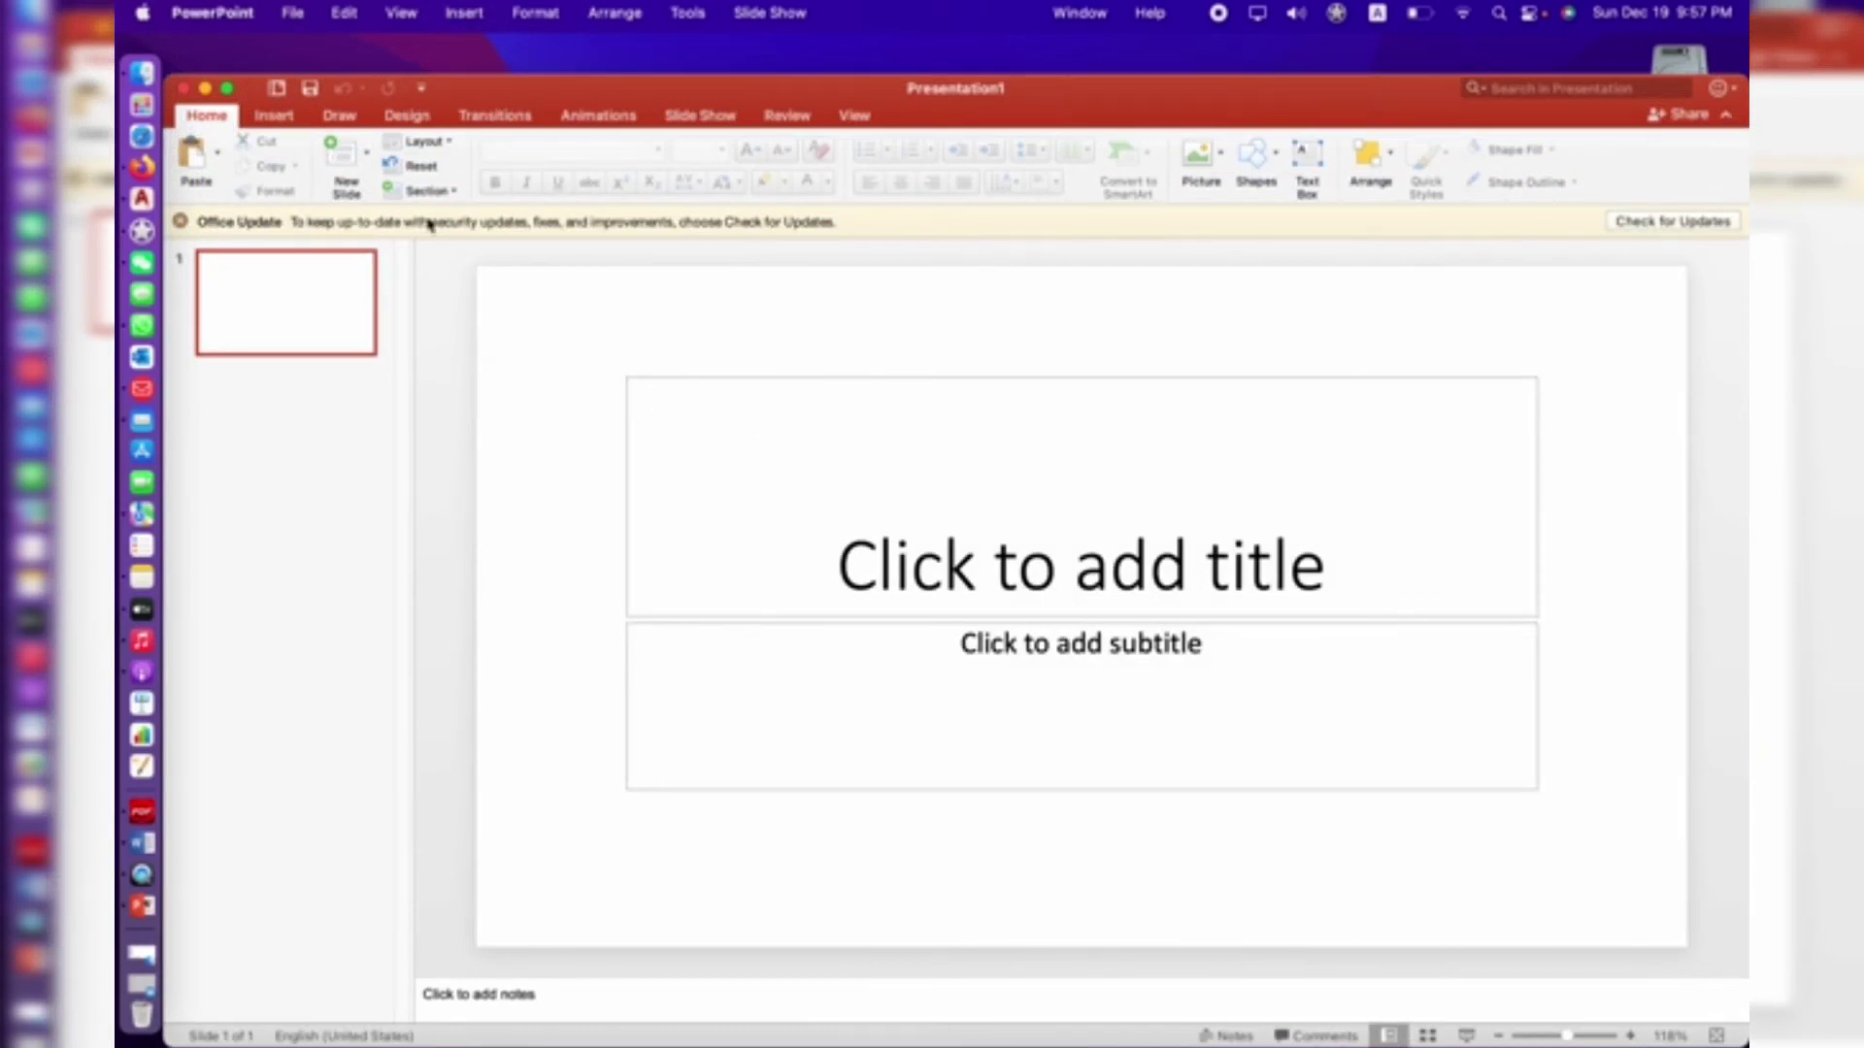
left_click(810, 557)
left_click(1000, 680)
left_click(984, 582)
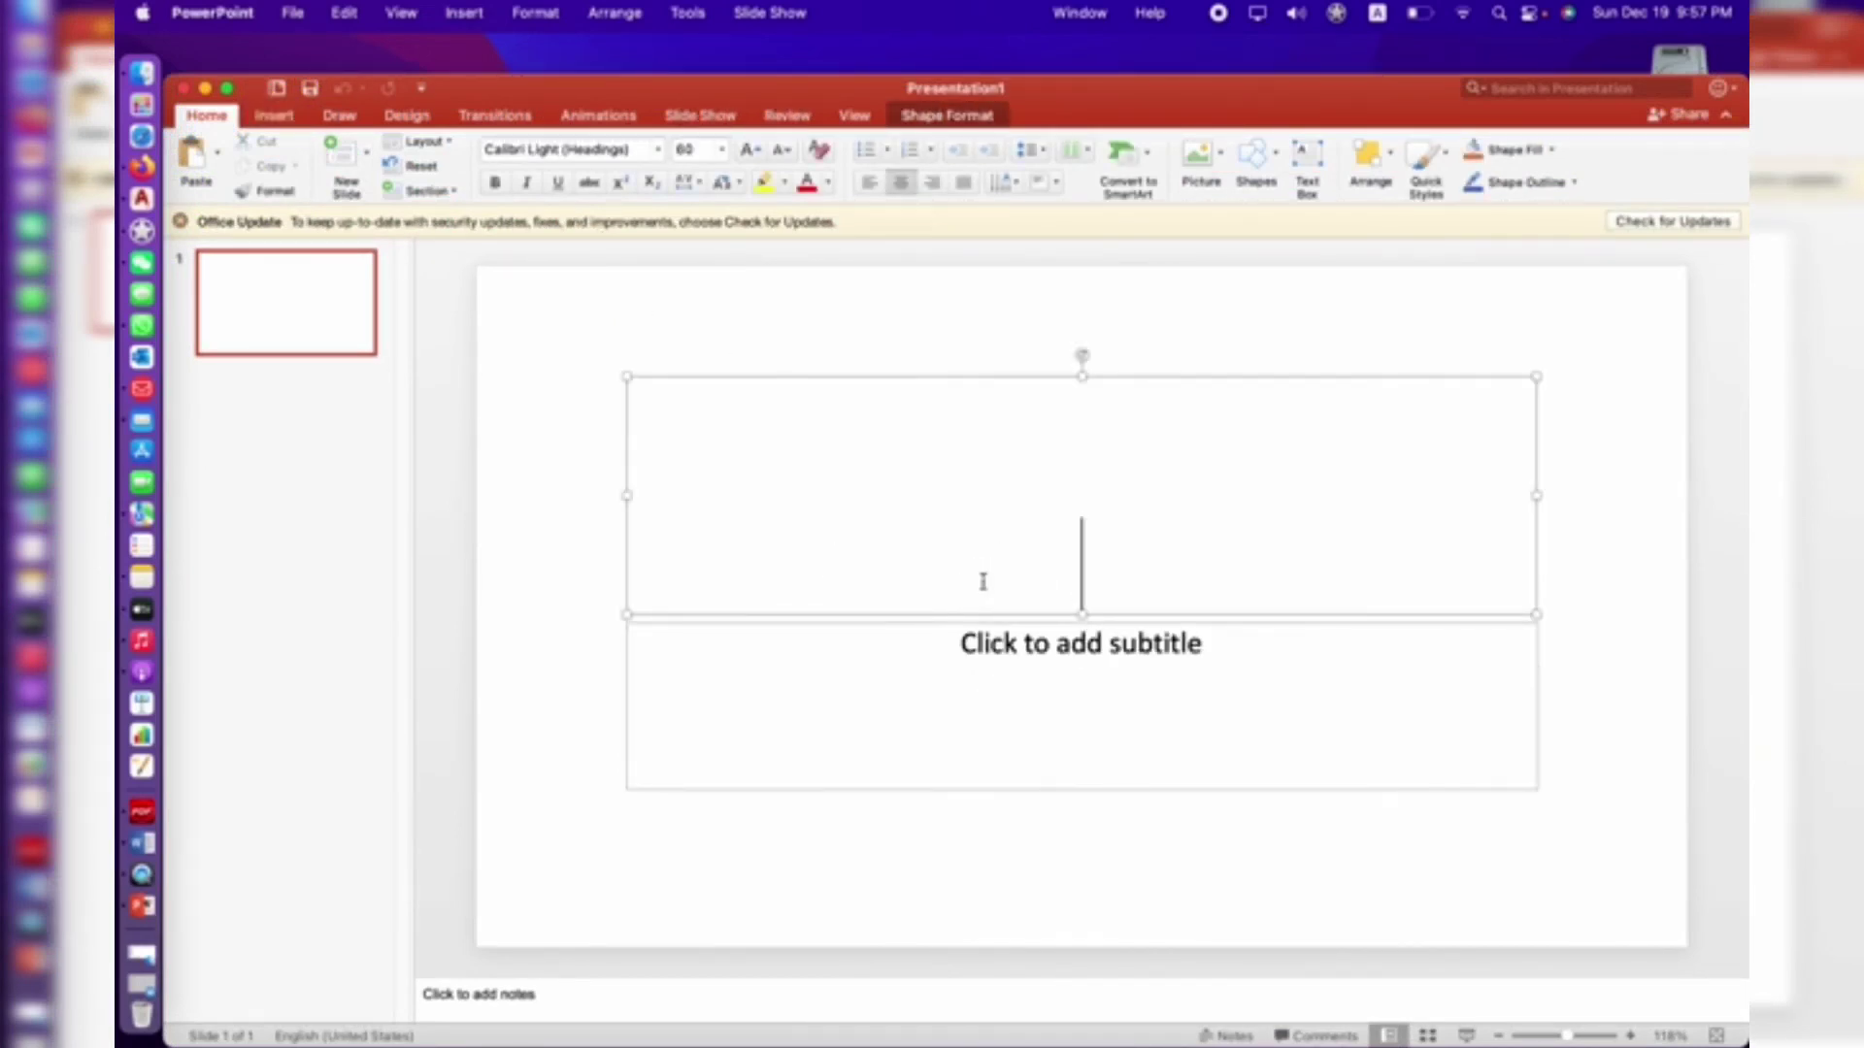
left_click(184, 91)
left_click(142, 105)
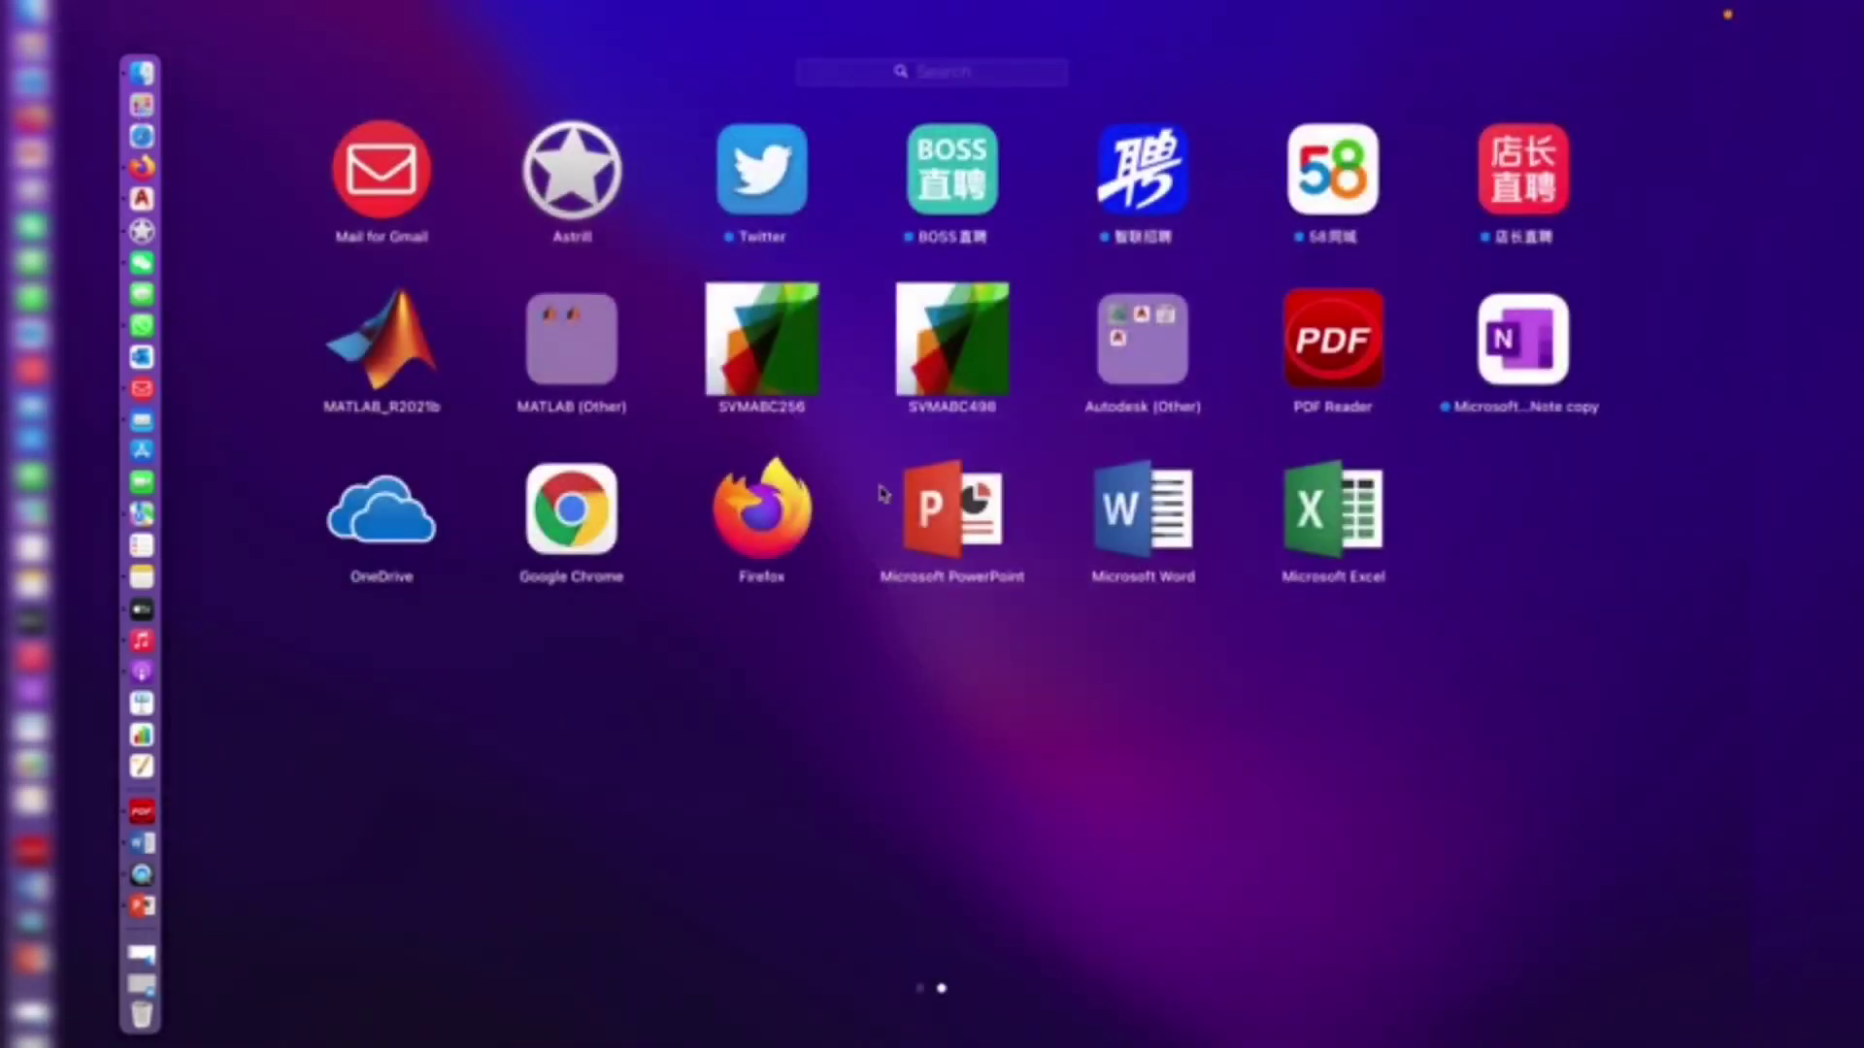
Launch Microsoft Excel from Launchpad to reach its What's New welcome screen
left_click(1369, 524)
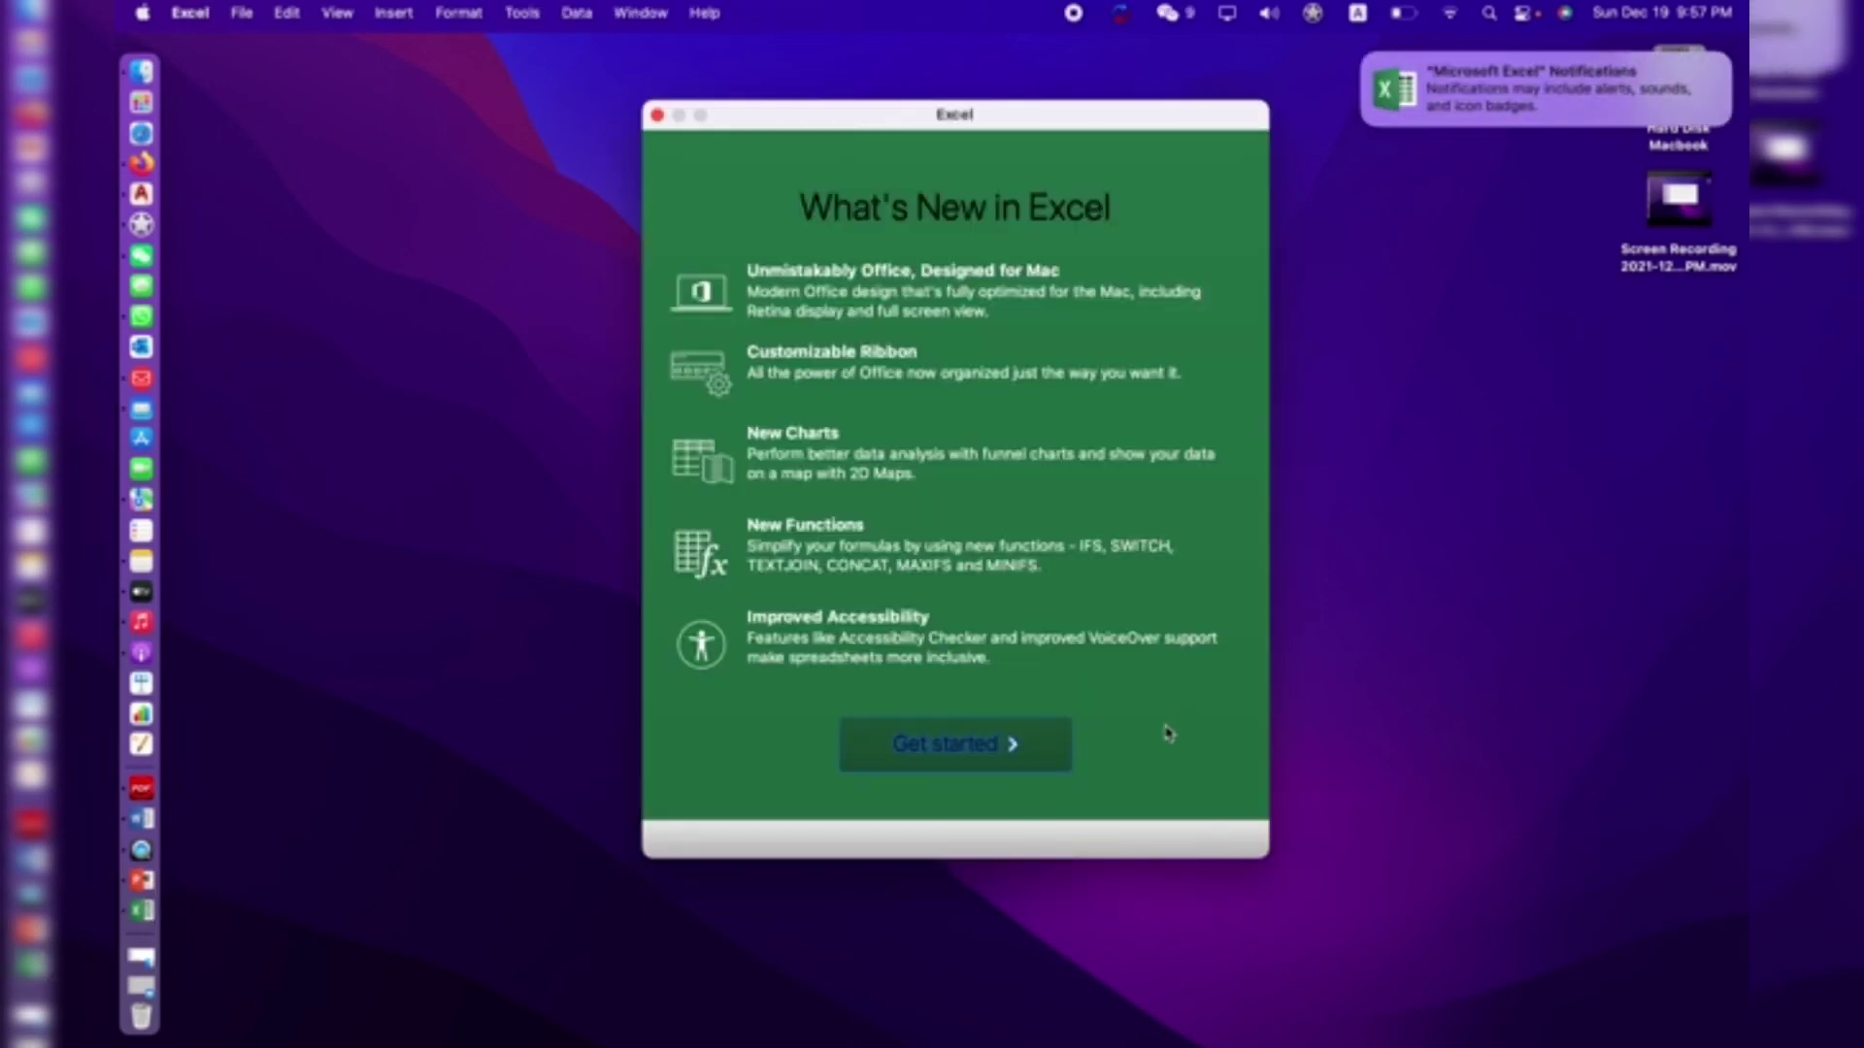
Get past Excel's What's New and sign-in screens, skipping sign-in, and create a blank Book1 workbook
left_click(1000, 744)
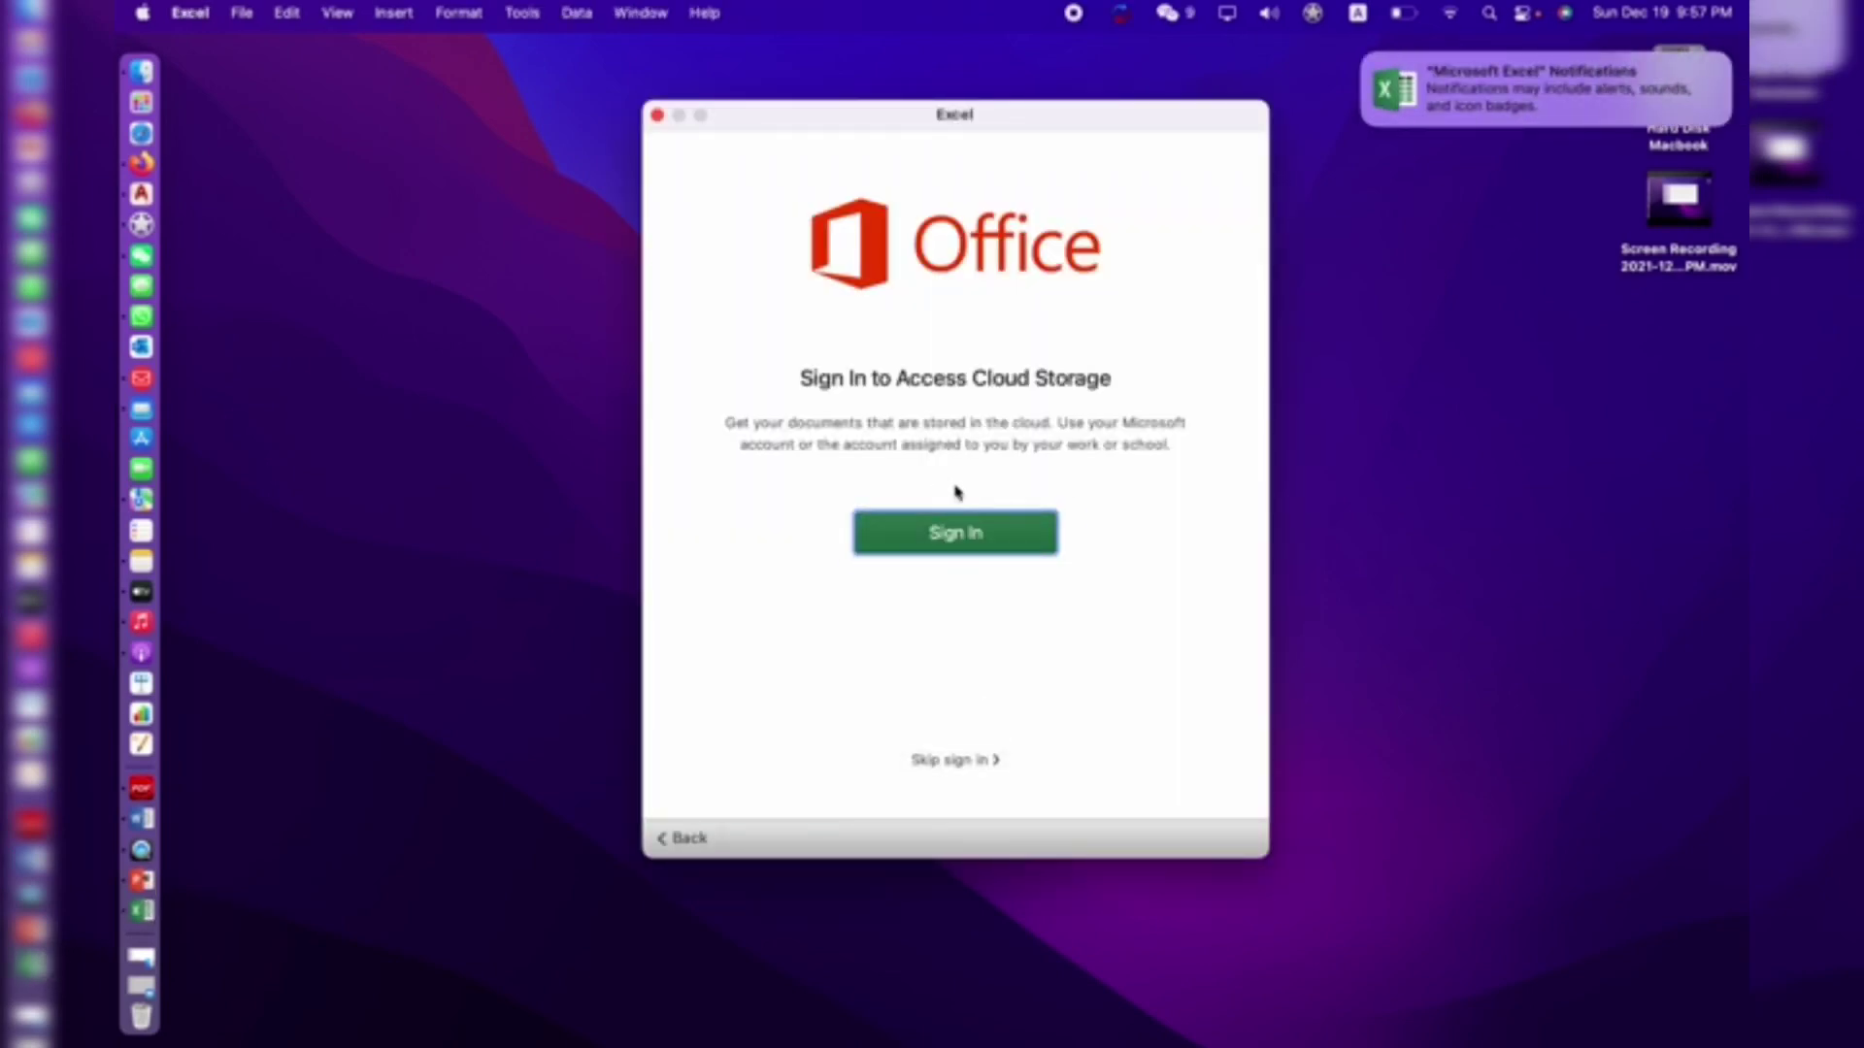
left_click(968, 764)
left_click(919, 531)
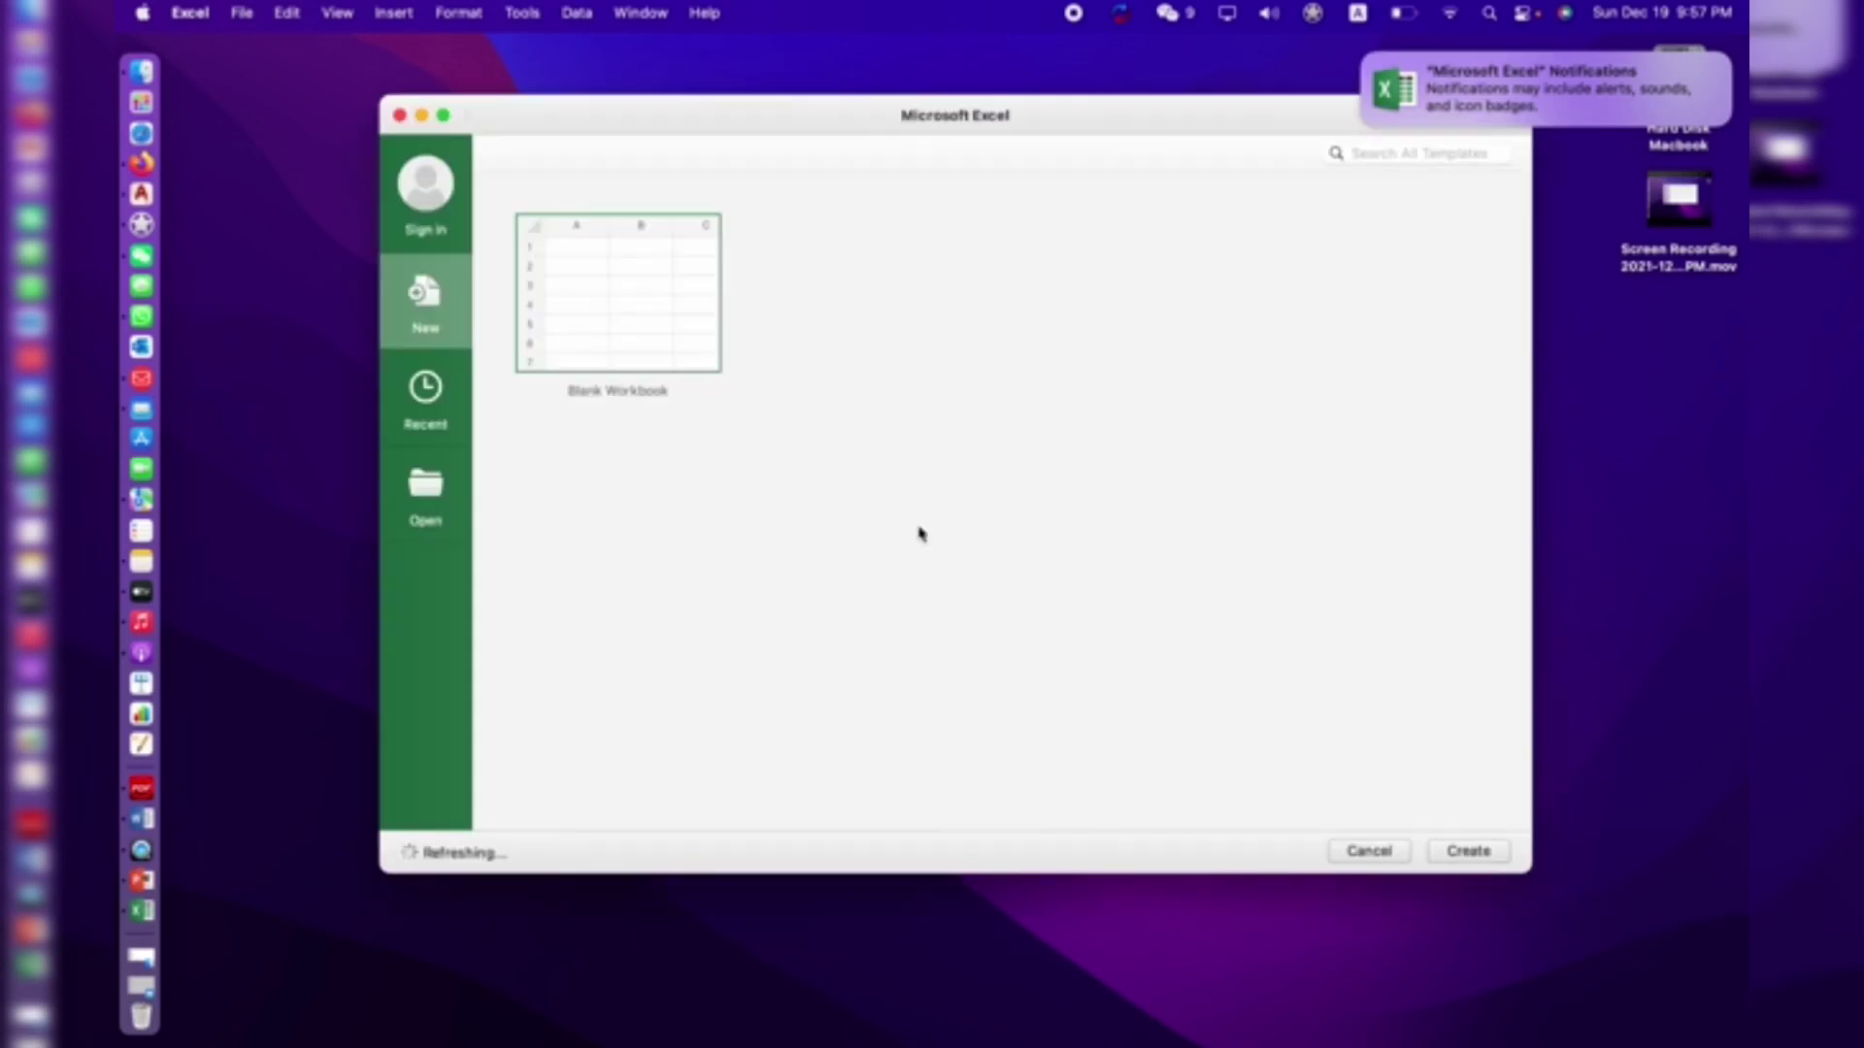
left_click(617, 349)
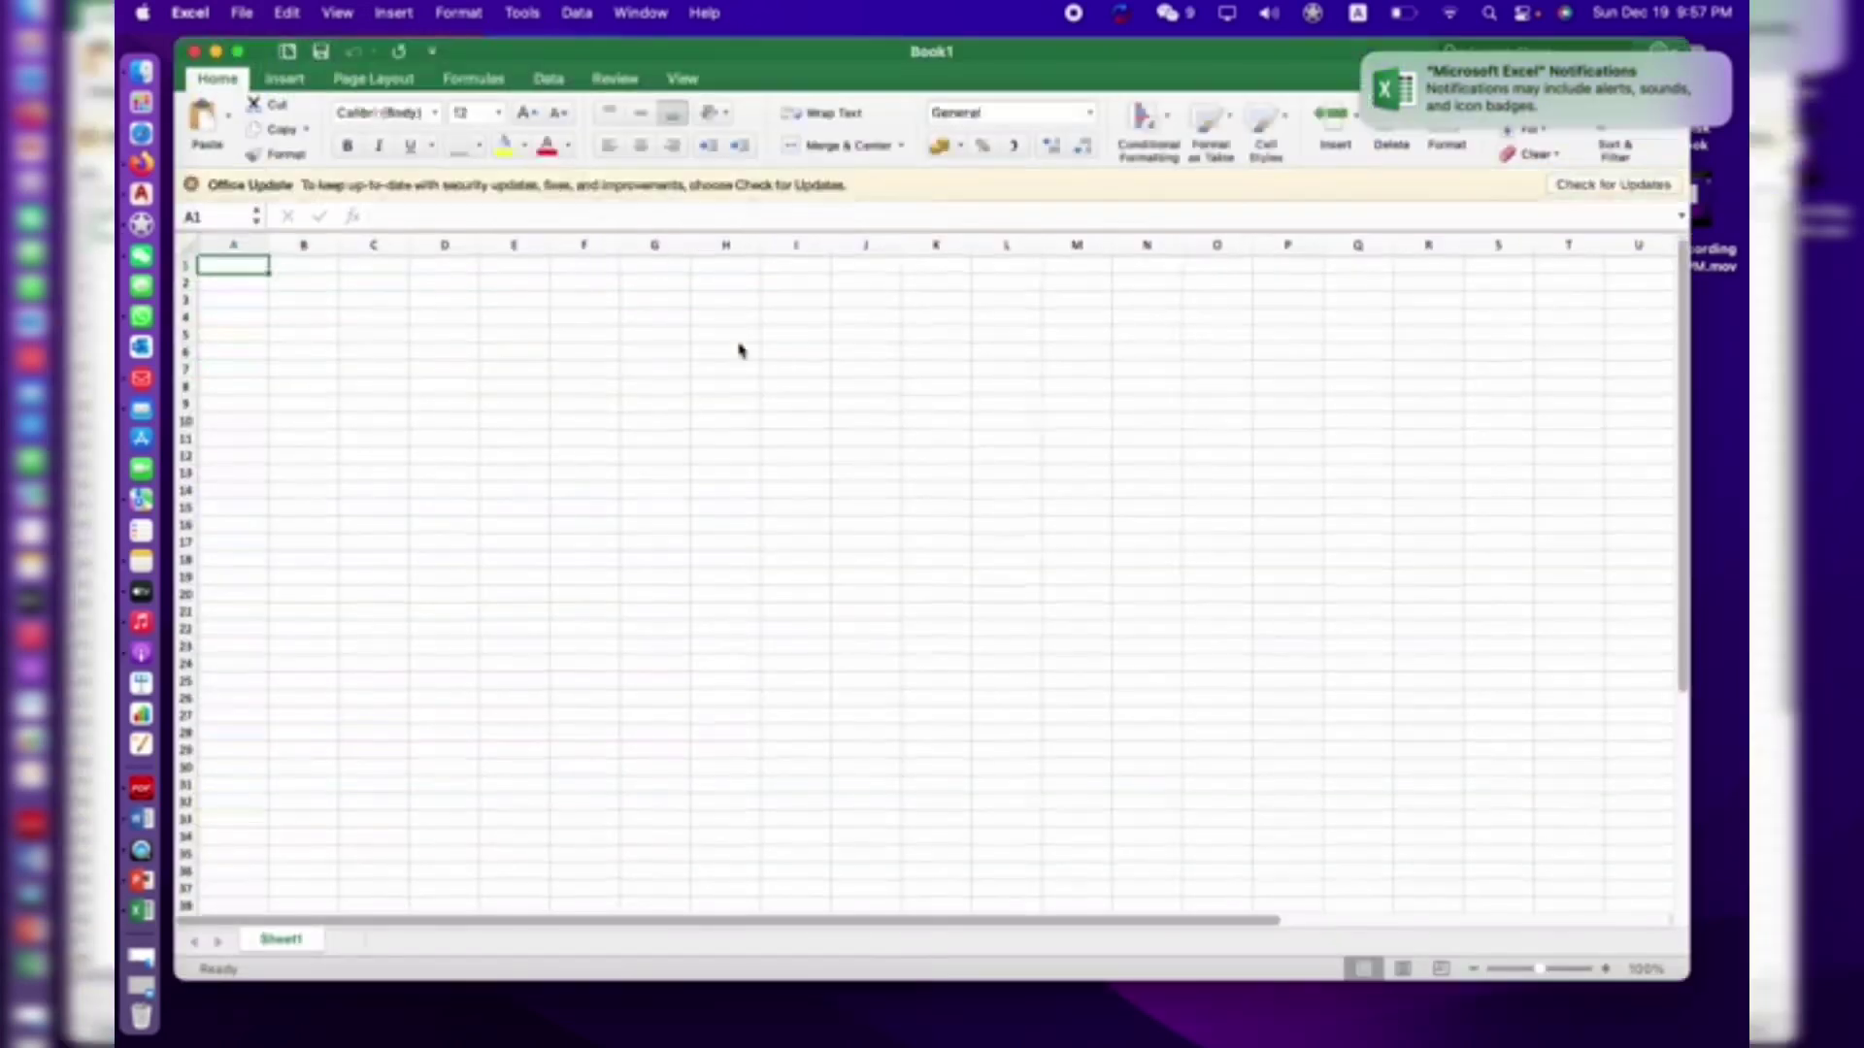
Dismiss the update notice, select cells H2, G5, D3–A3, R6 and S12, then close Book1 and reopen Launchpad
left_click(736, 282)
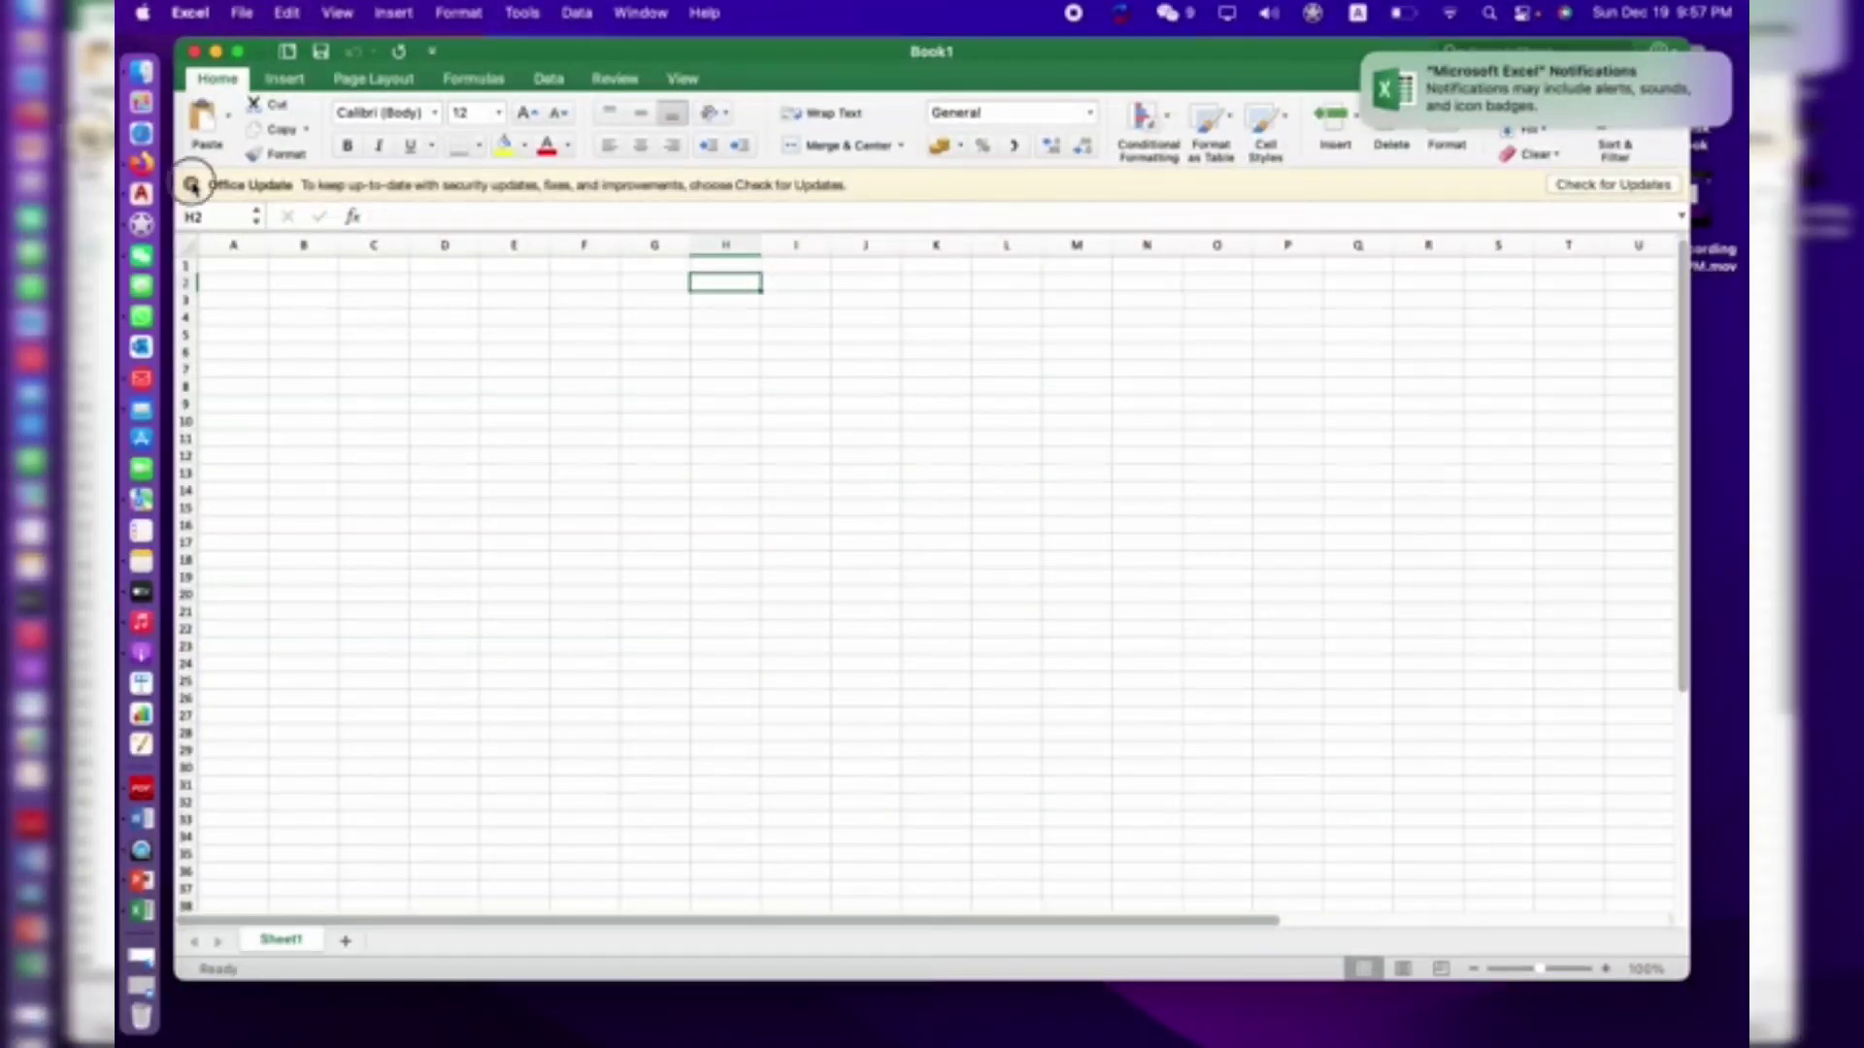
left_click(191, 185)
left_click(643, 303)
left_click(473, 266)
left_click(375, 263)
left_click(313, 262)
left_click(238, 265)
left_click(1405, 317)
left_click(1478, 421)
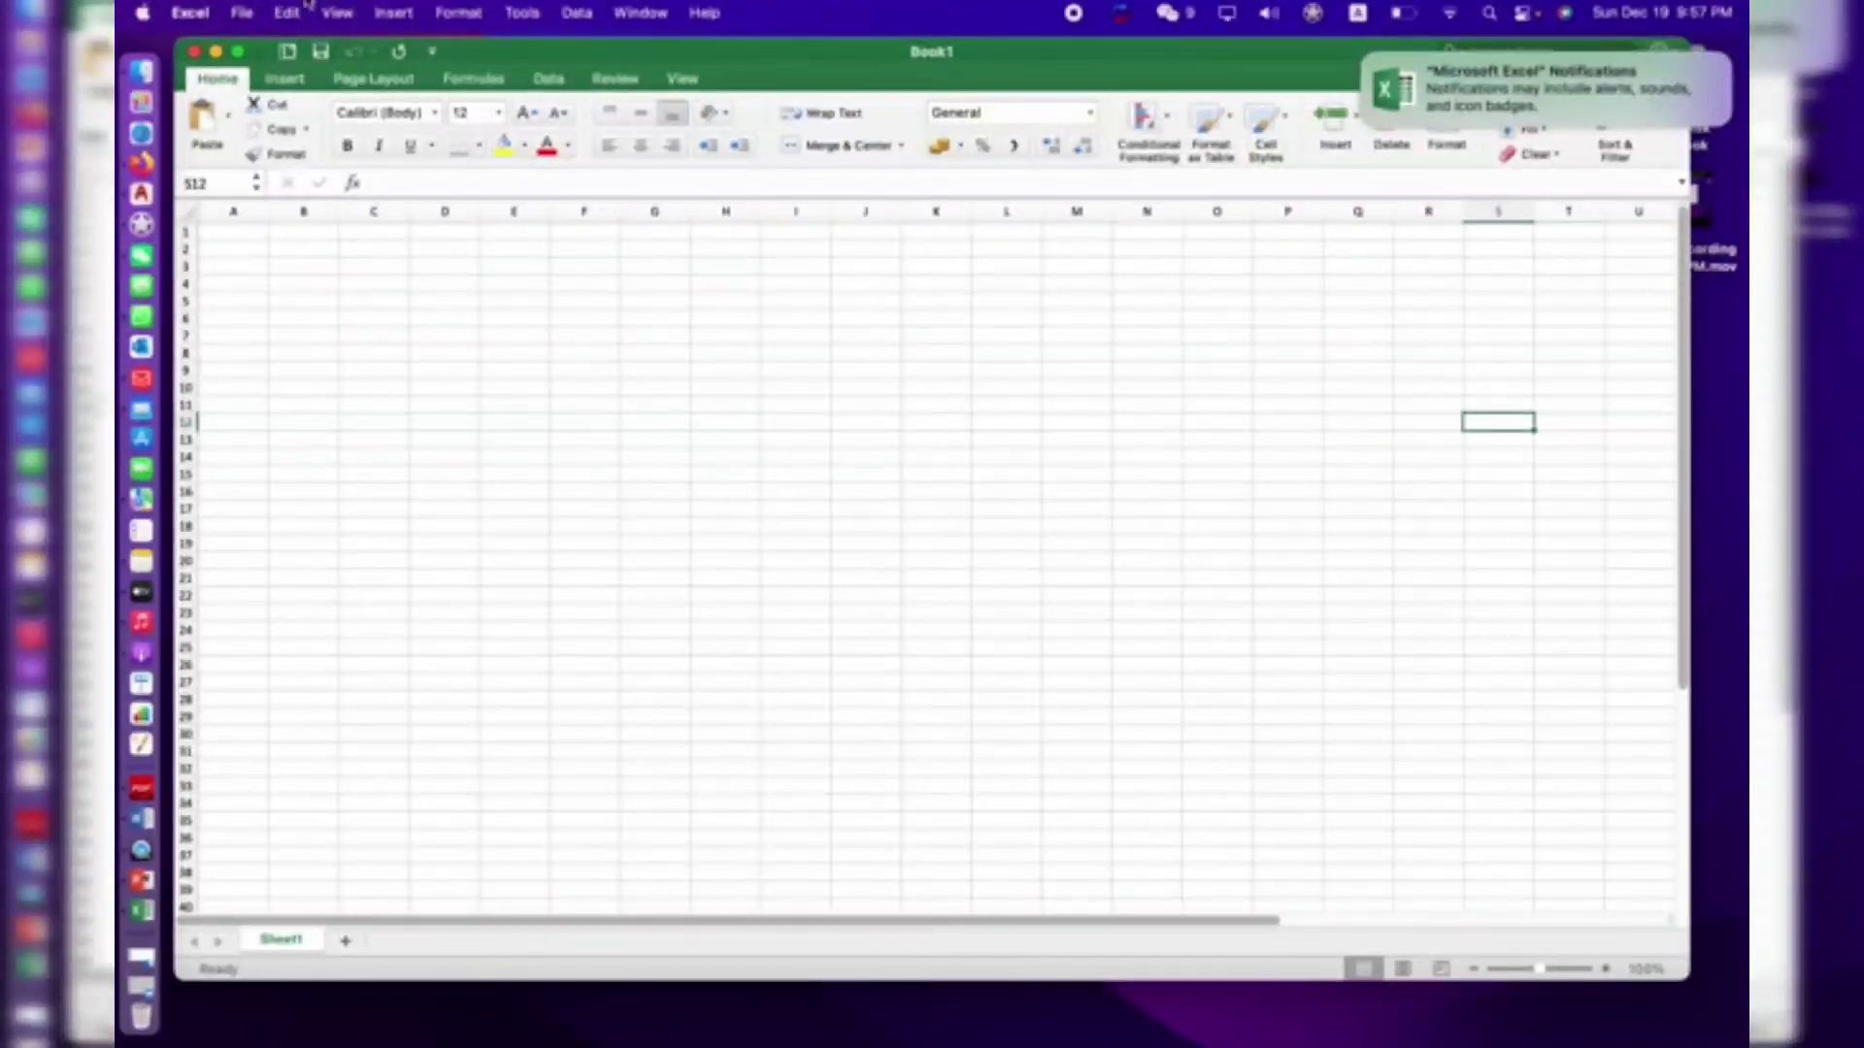
left_click(196, 53)
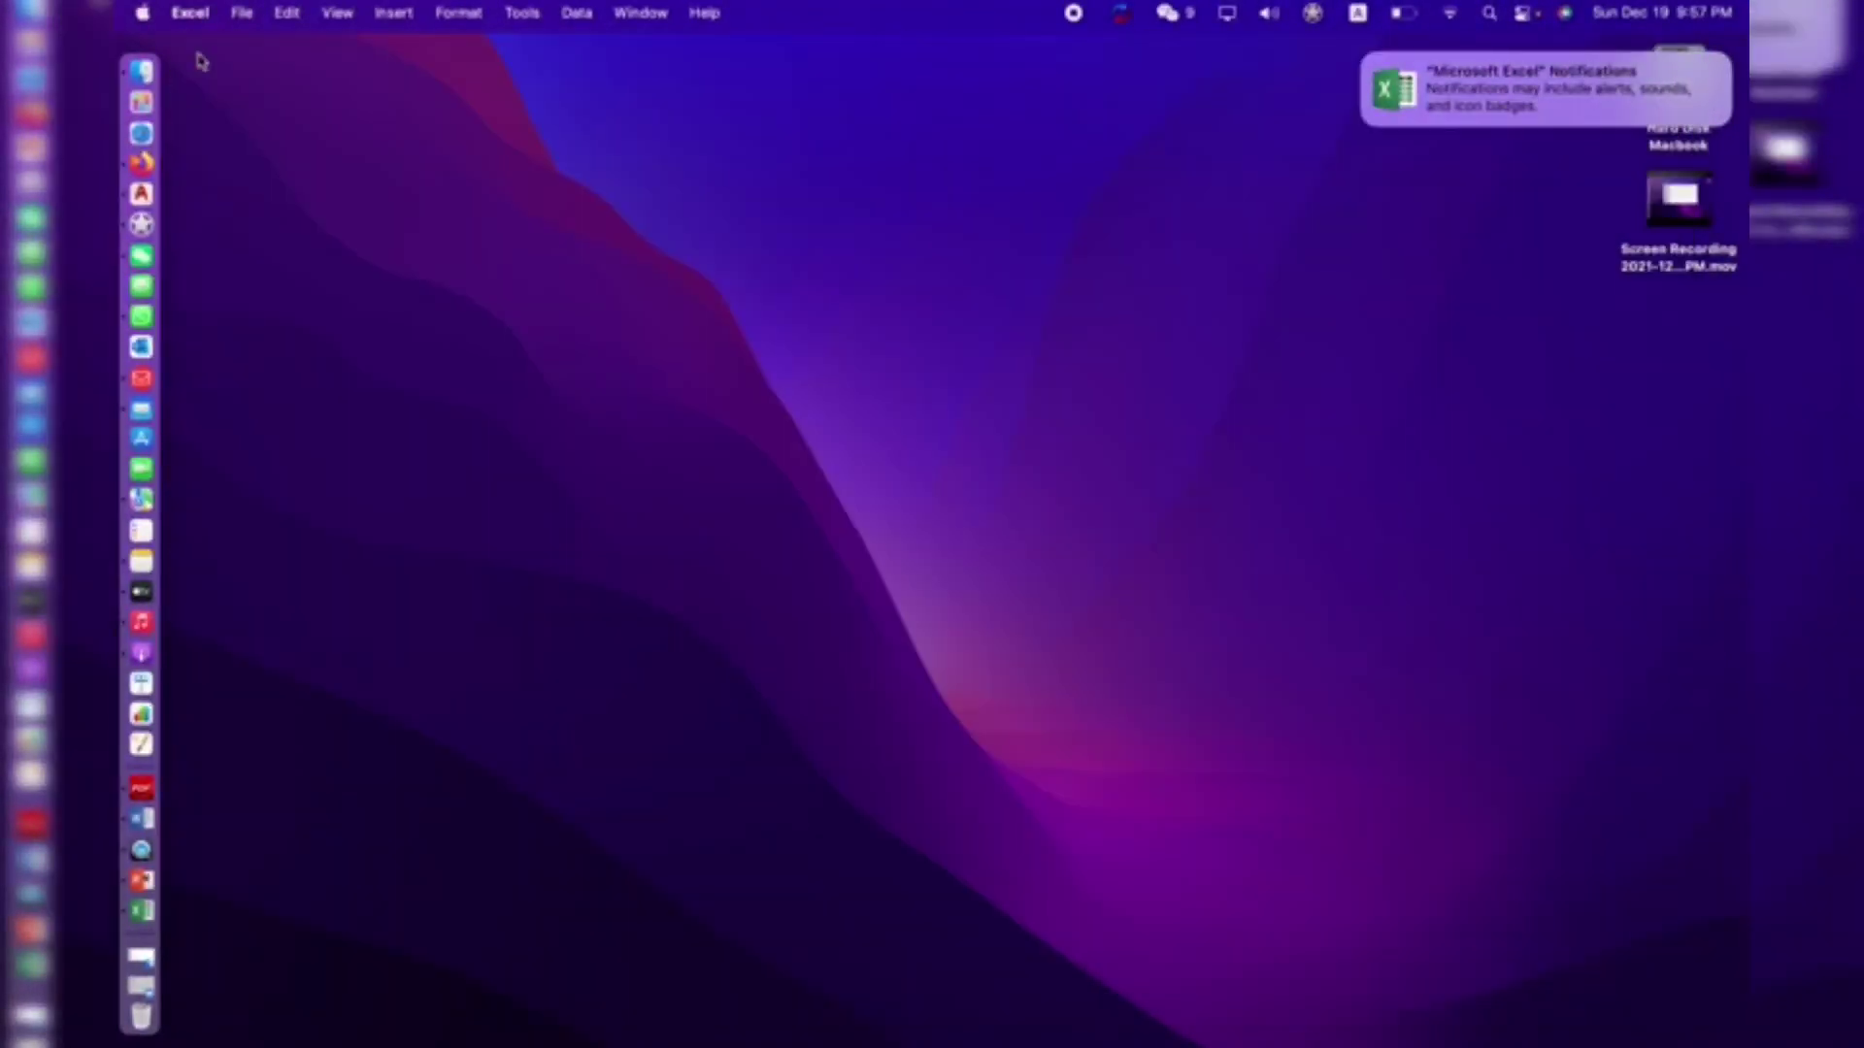
left_click(140, 102)
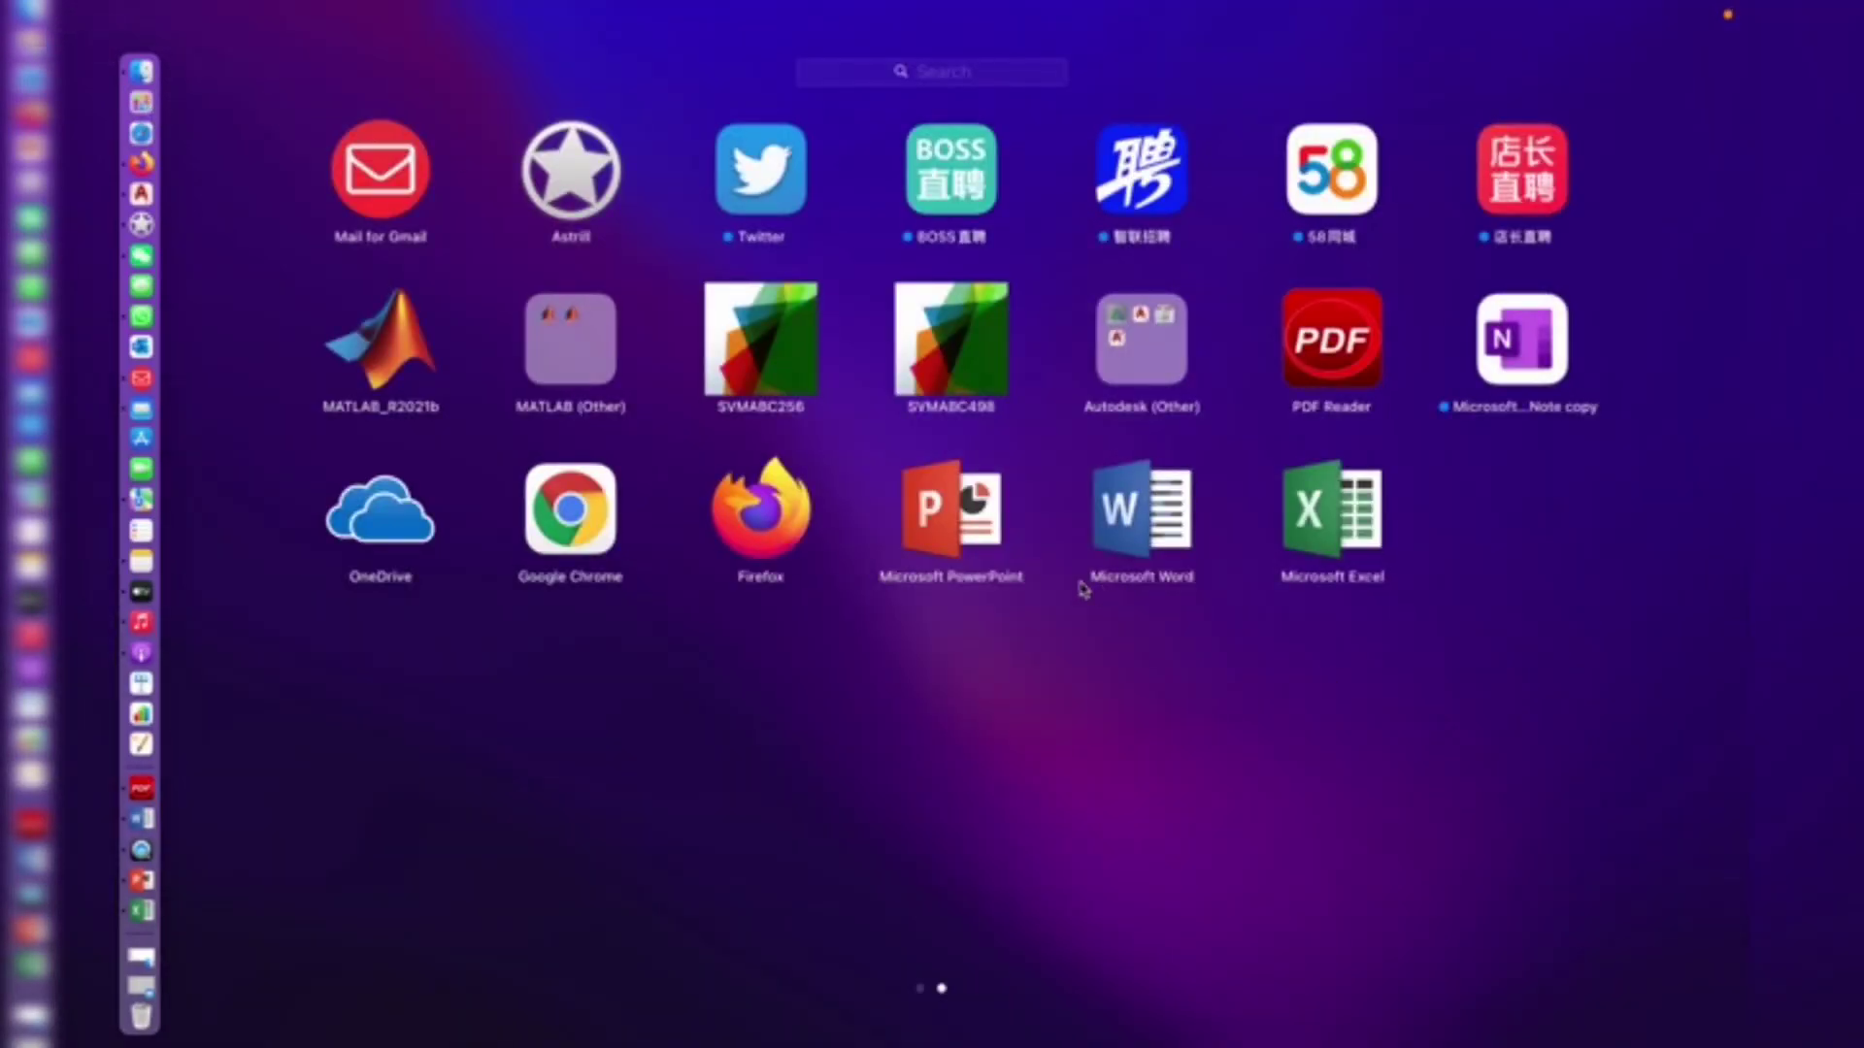